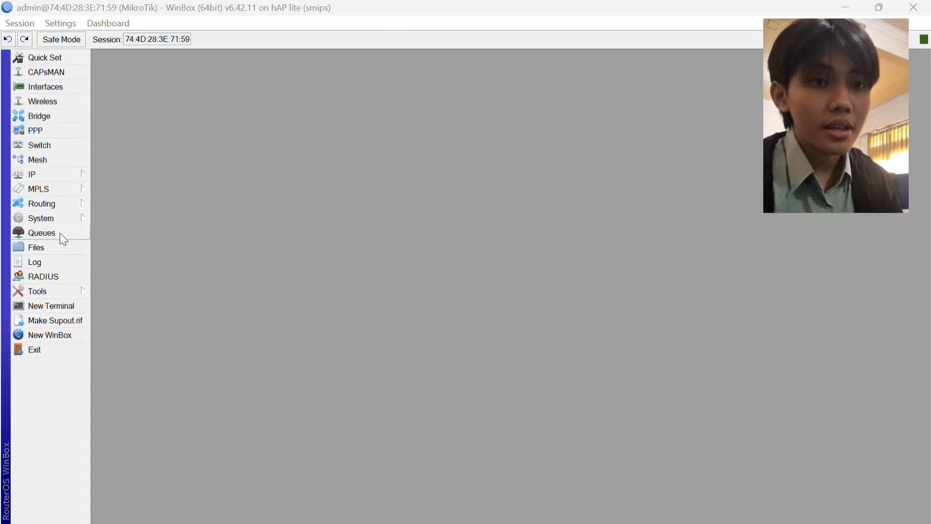
Set the router's system identity to "kelompok 2".
{"action": "left_click", "coordinate": [63, 217]}
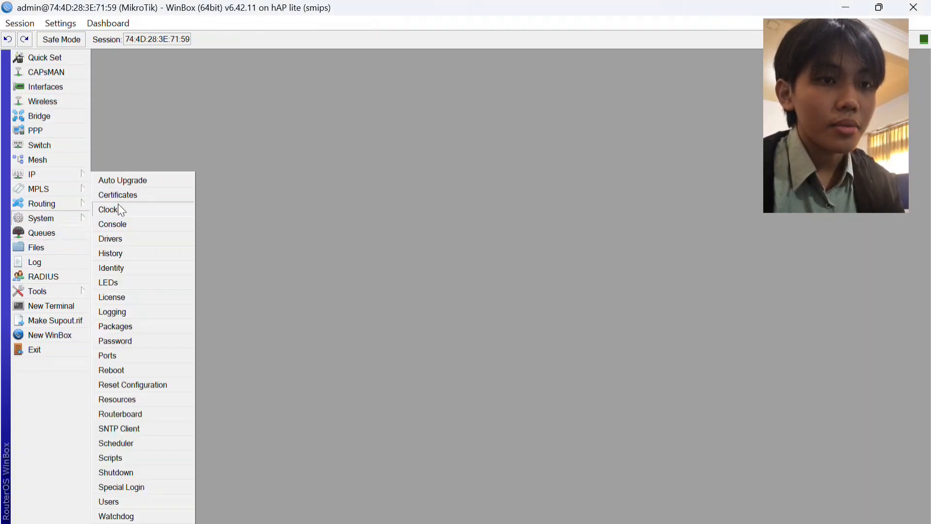
{"action": "left_click", "coordinate": [127, 262]}
{"action": "key", "text": "BackSpace"}
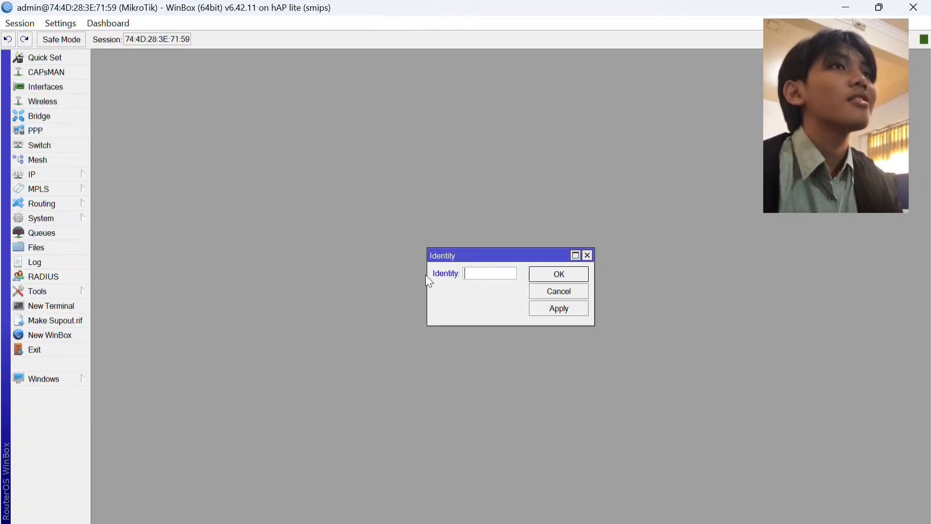
{"action": "type", "text": "ke"}
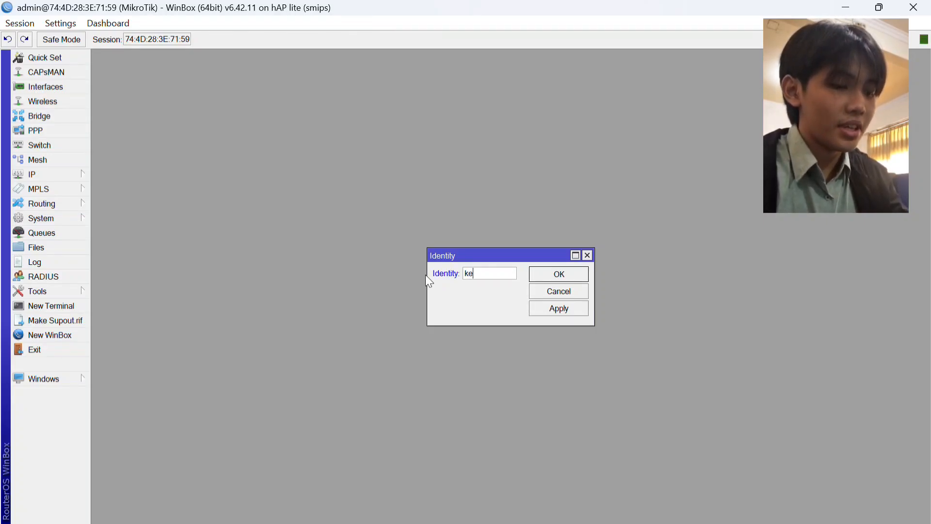
{"action": "type", "text": "lompok "}
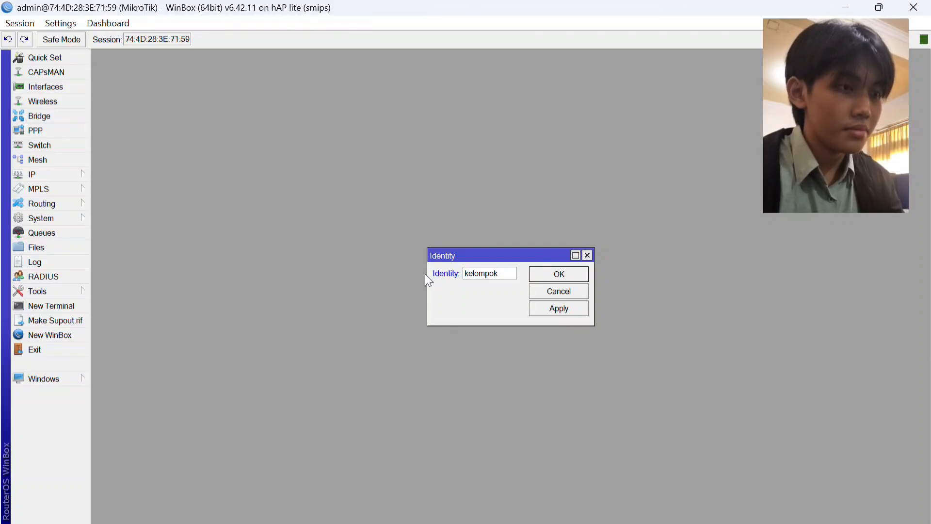
{"action": "type", "text": "2"}
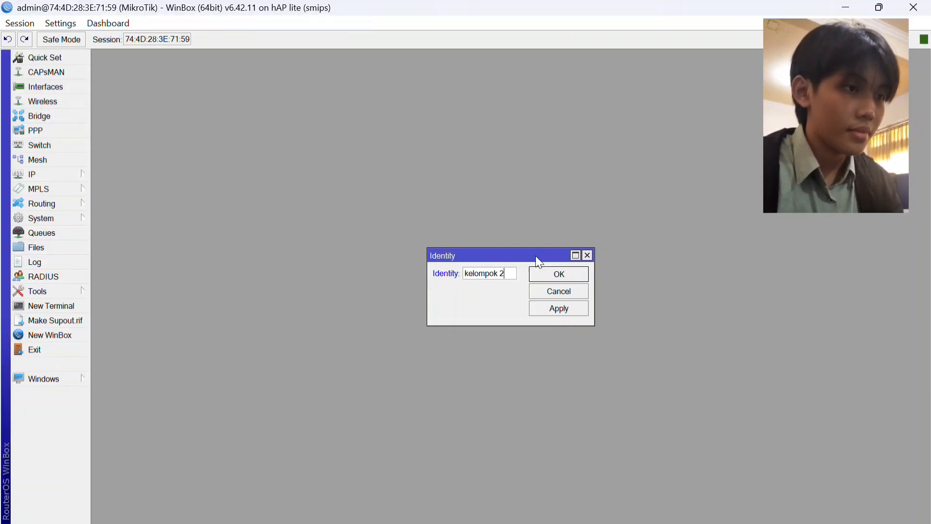
{"action": "left_click", "coordinate": [545, 274]}
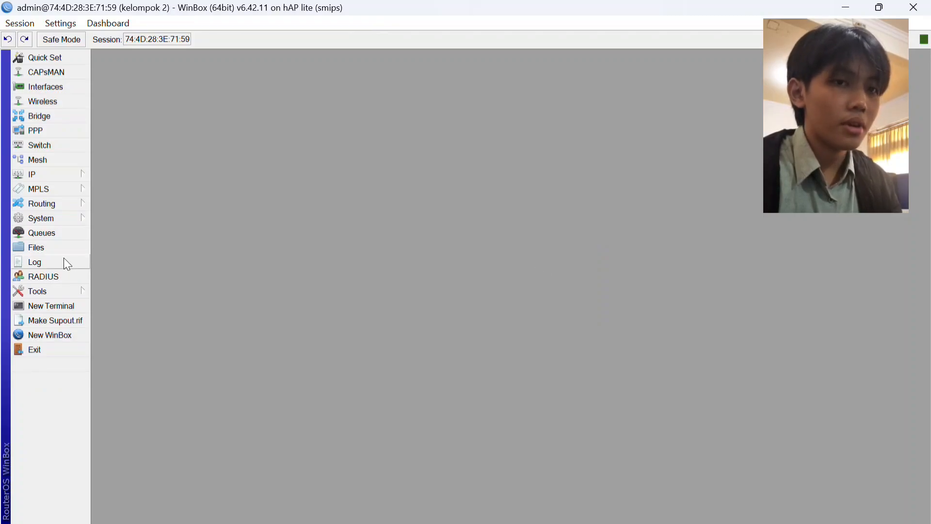
Check the router's name in the system identity settings and reapply it.
{"action": "left_click", "coordinate": [51, 222]}
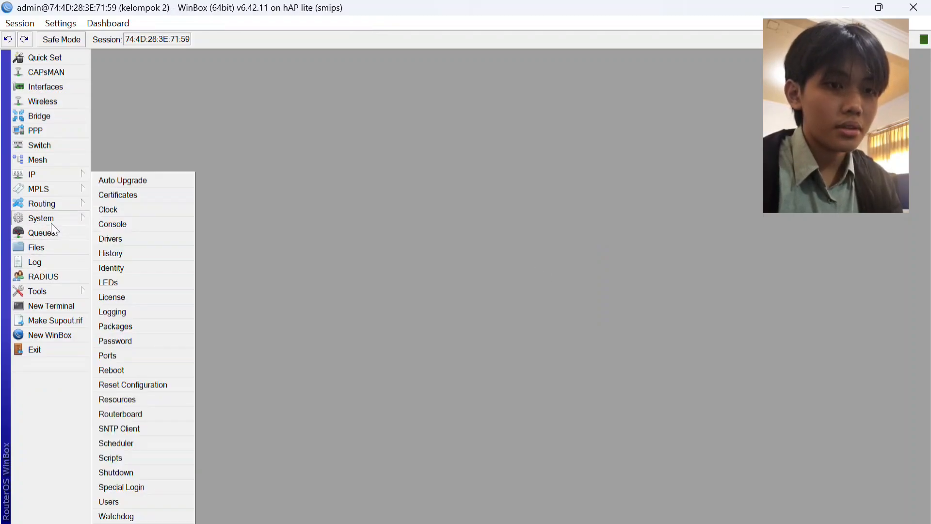
{"action": "left_click", "coordinate": [128, 267]}
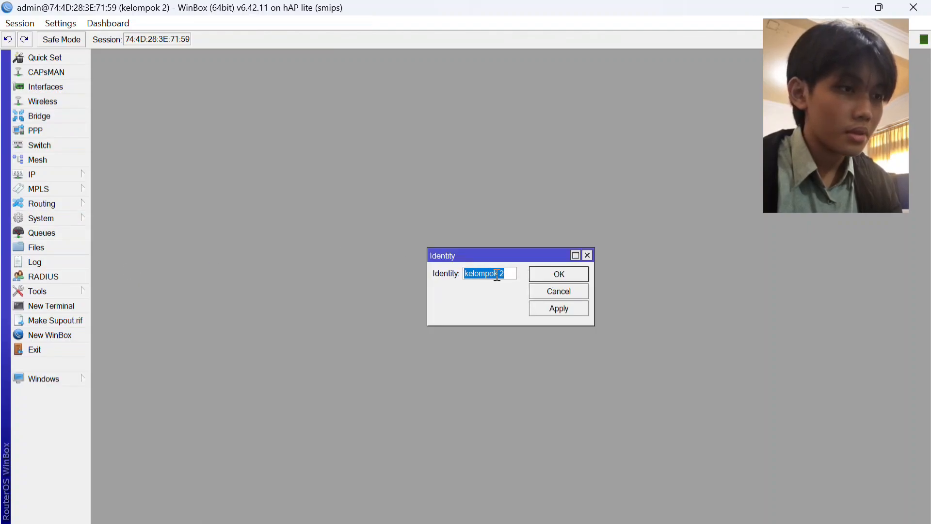
{"action": "left_click", "coordinate": [563, 309]}
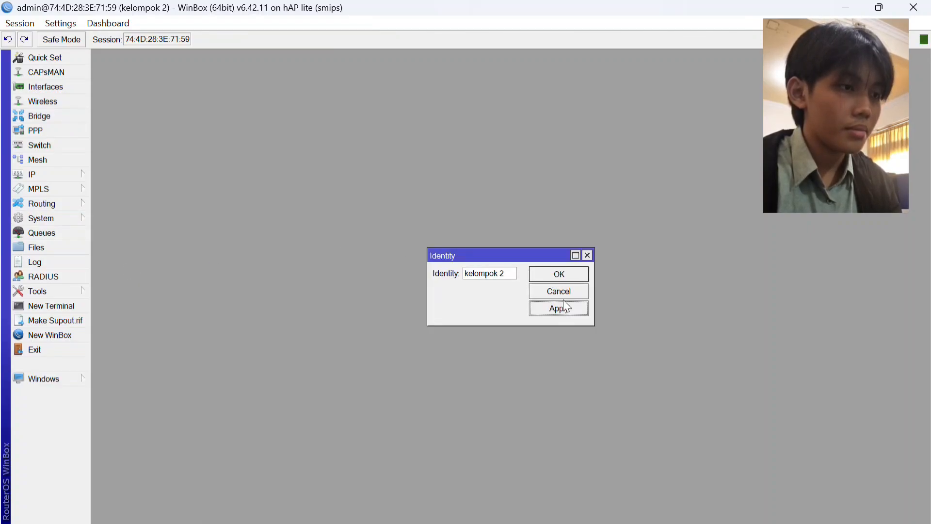
{"action": "left_click", "coordinate": [562, 269]}
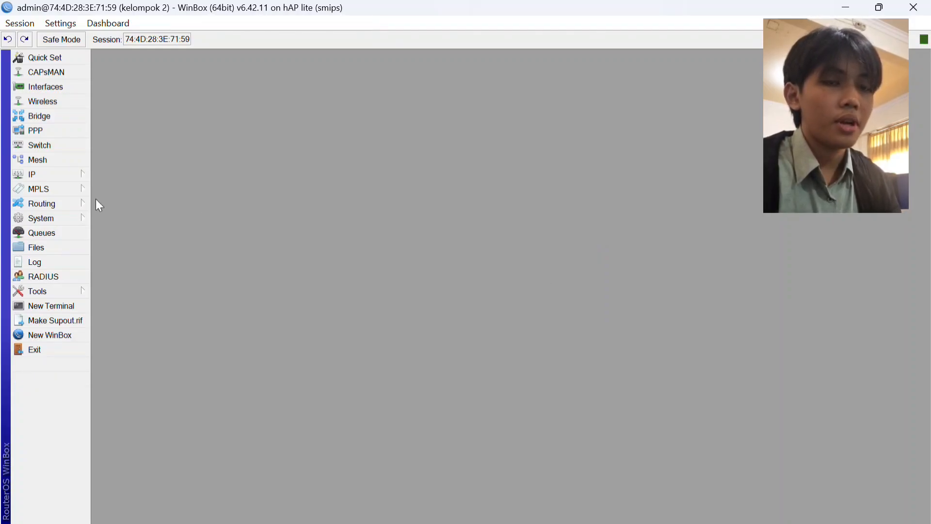
{"action": "left_click", "coordinate": [79, 172]}
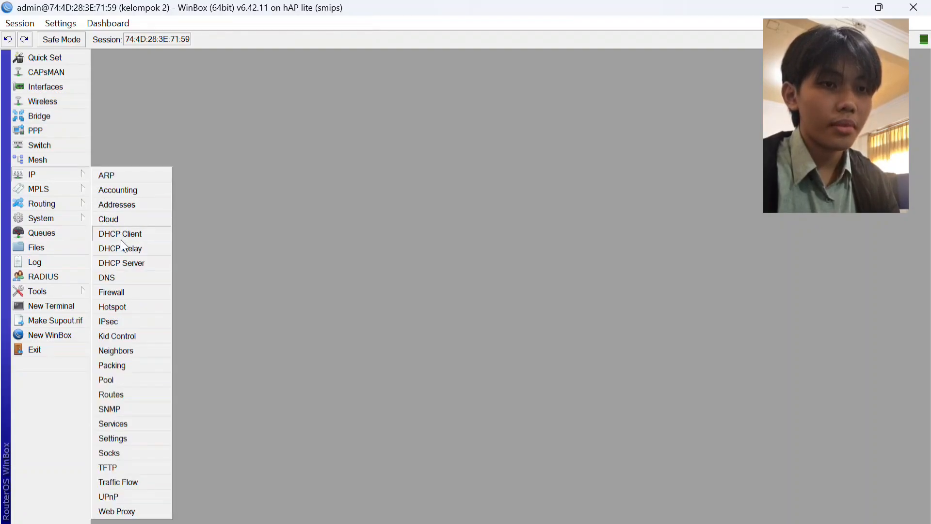
{"action": "left_click", "coordinate": [136, 216]}
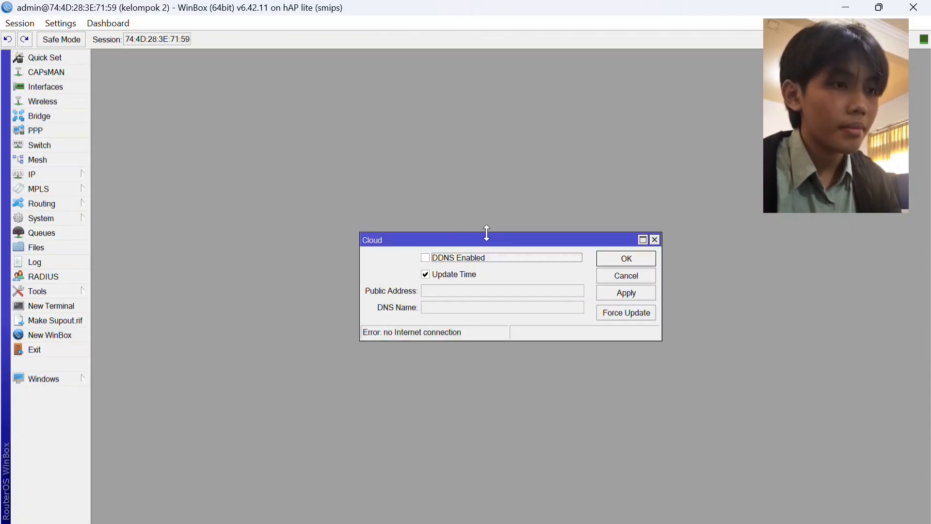
{"action": "left_click", "coordinate": [655, 241]}
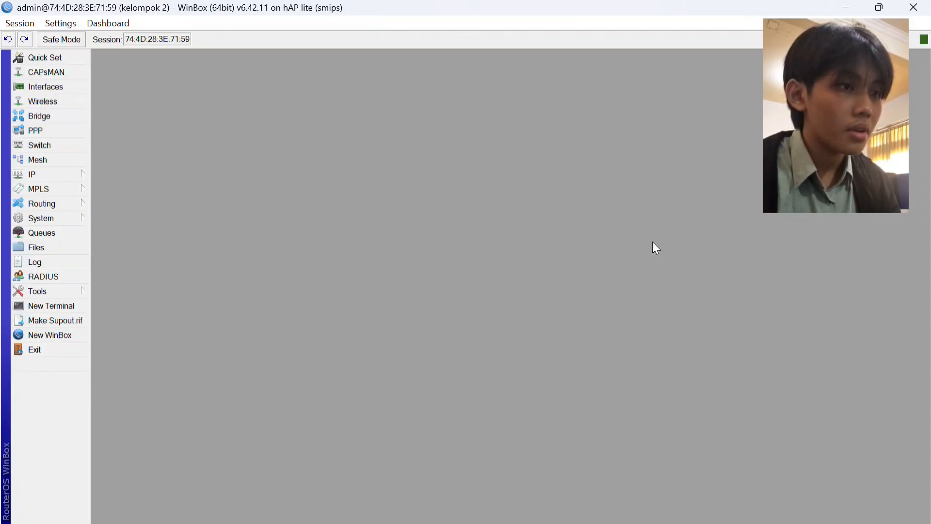
Create a new IP address entry in the router's address list with the address 192.168.100.1/24.
{"action": "left_click", "coordinate": [77, 173]}
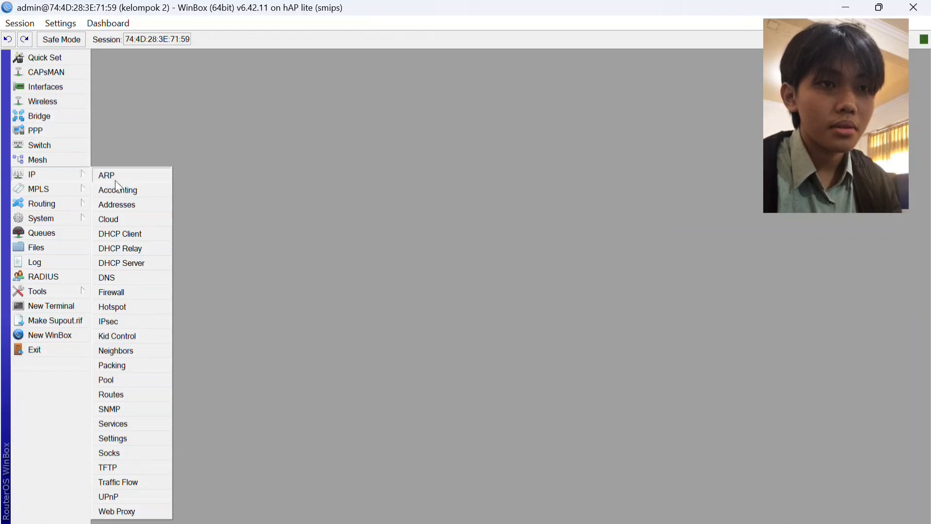
{"action": "left_click", "coordinate": [119, 205]}
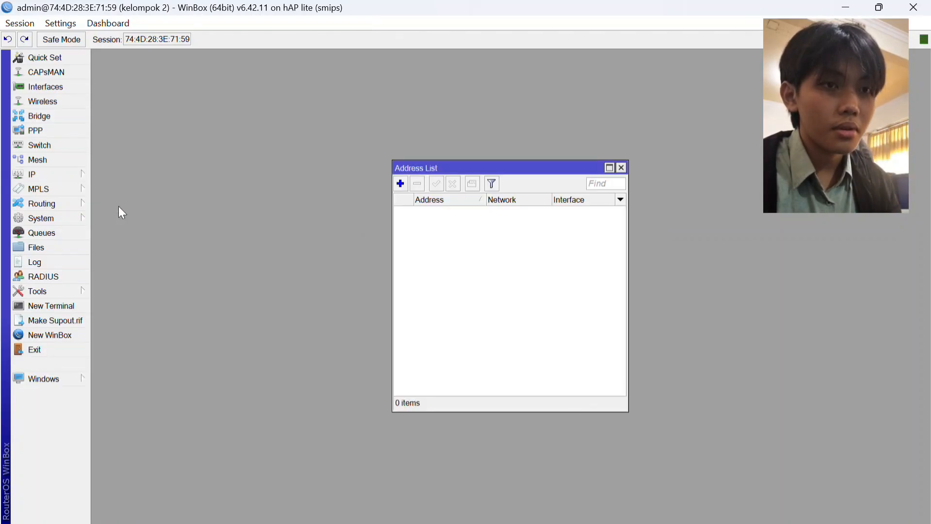
{"action": "left_click", "coordinate": [400, 184]}
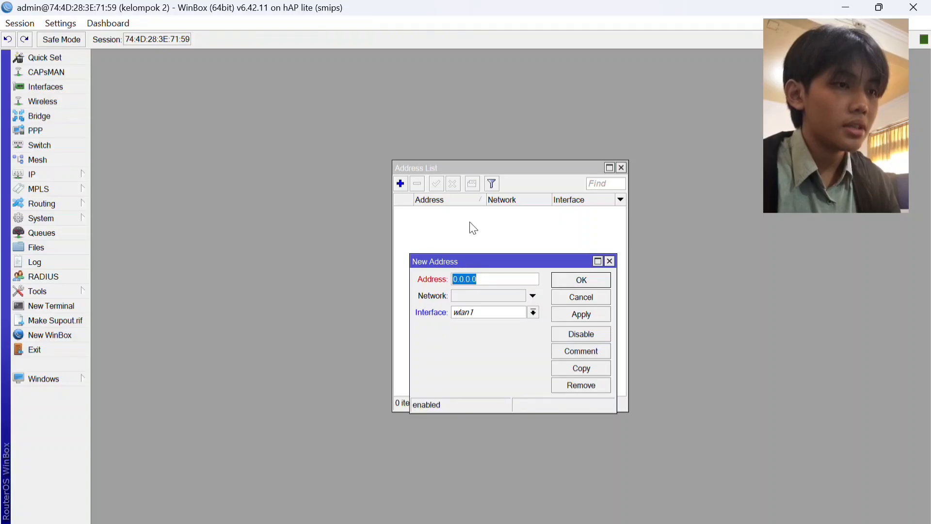
{"action": "key", "text": "BackSpace"}
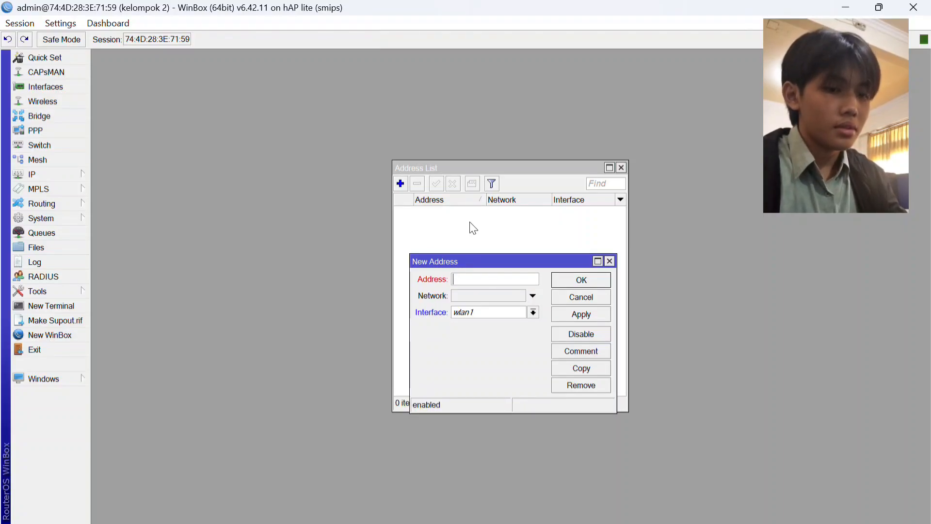
{"action": "type", "text": "192"}
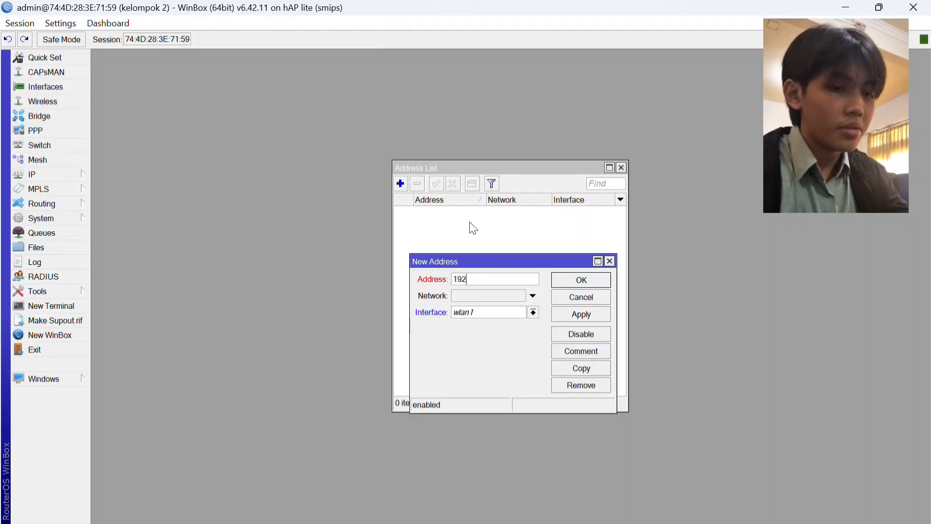
{"action": "type", "text": ".168"}
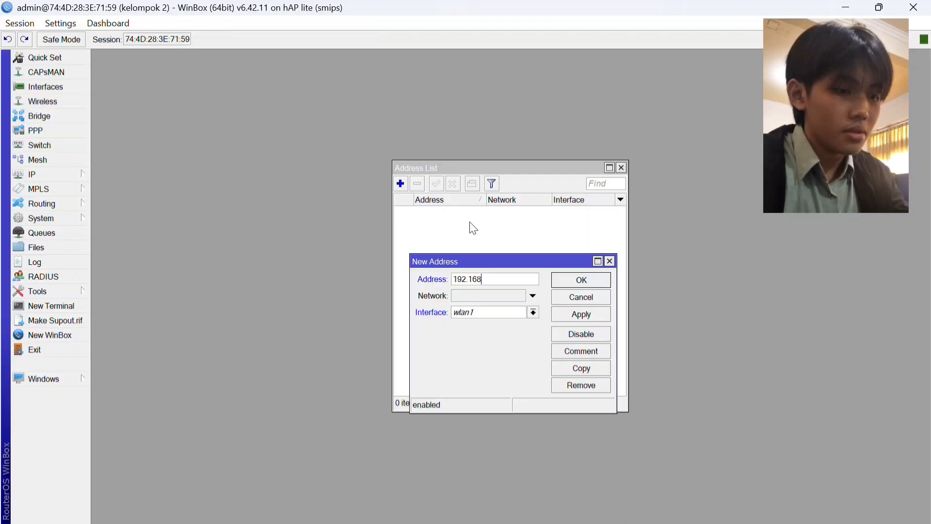
{"action": "type", "text": ".100"}
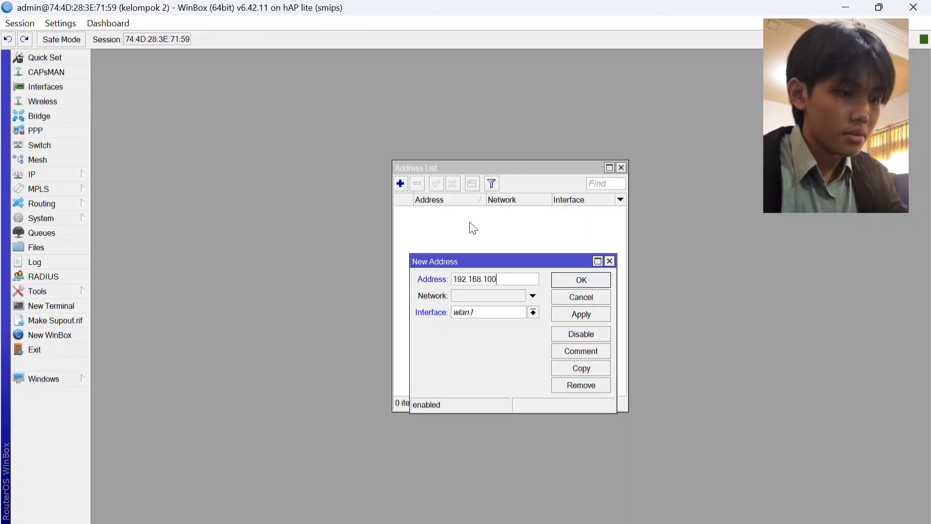
{"action": "type", "text": "."}
{"action": "type", "text": "1/24"}
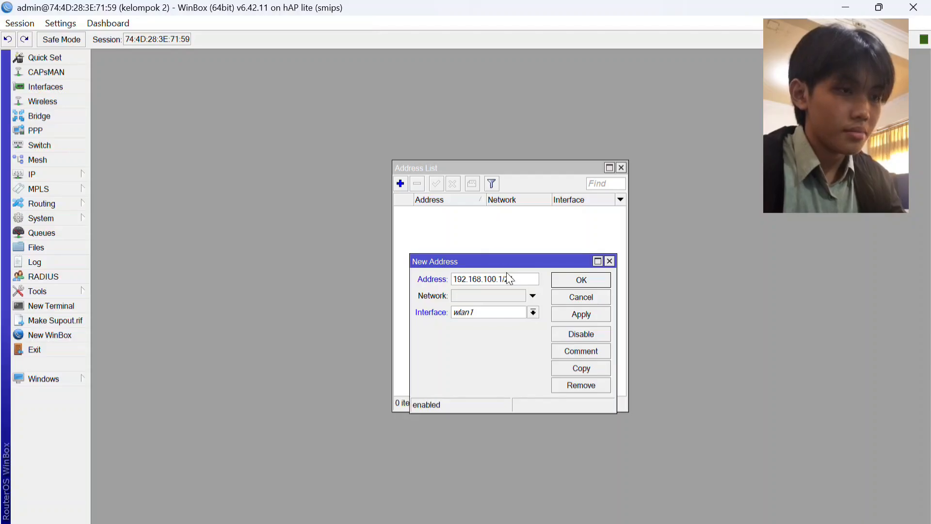
Assign the new address entry to the ether2 interface and save it.
{"action": "left_click", "coordinate": [533, 313]}
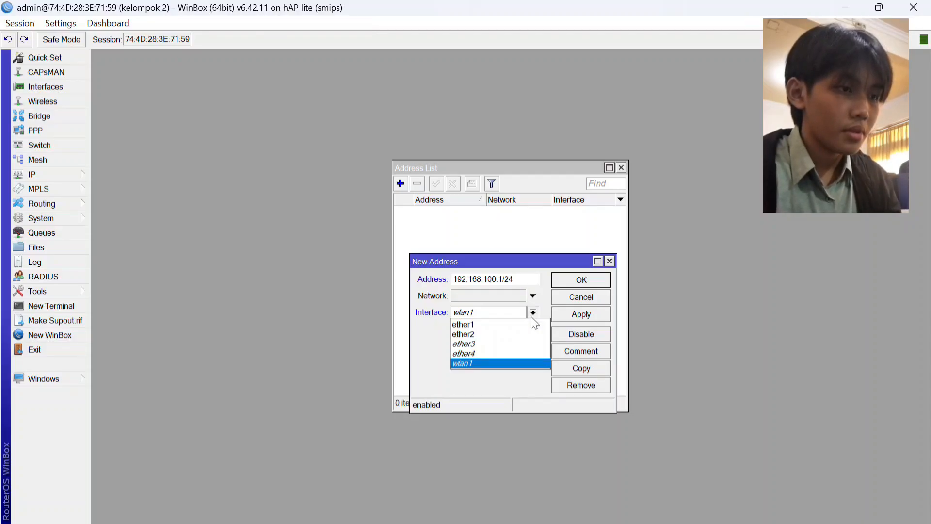
{"action": "left_click", "coordinate": [500, 336]}
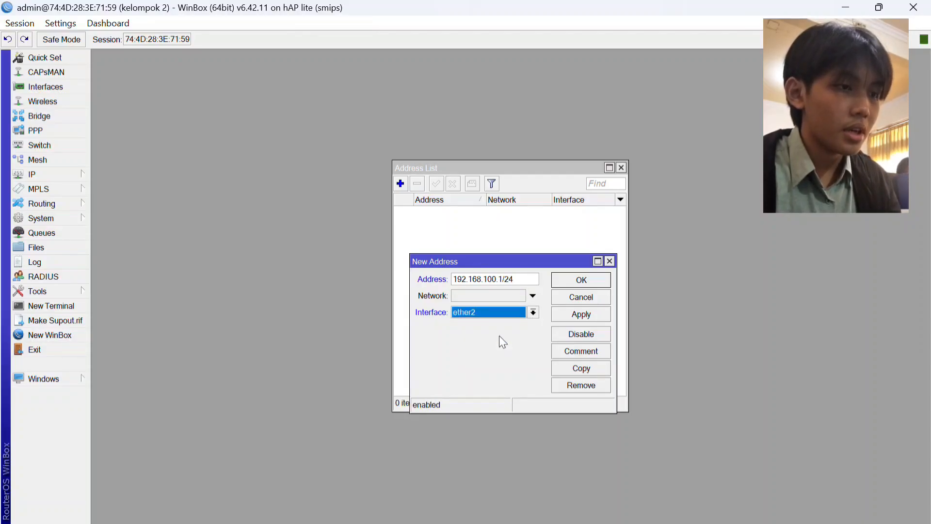
{"action": "left_click", "coordinate": [589, 312]}
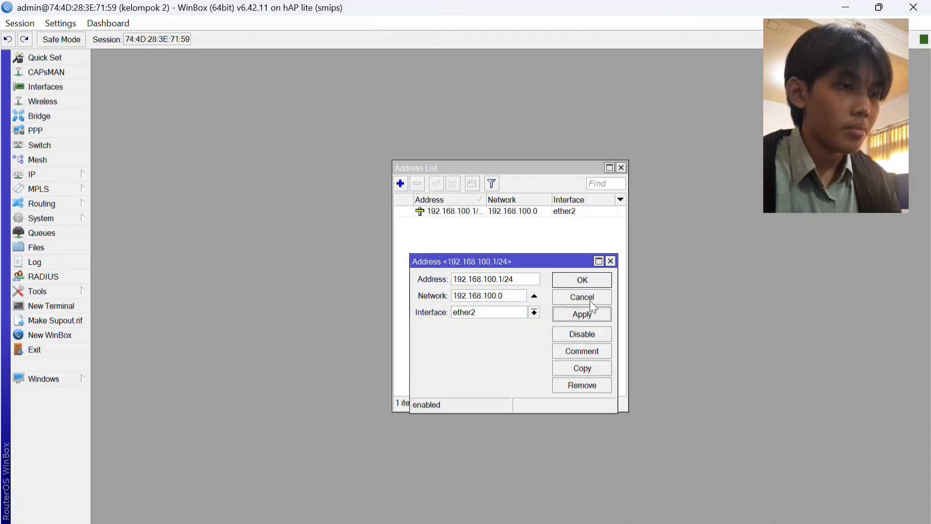
{"action": "left_click", "coordinate": [581, 280]}
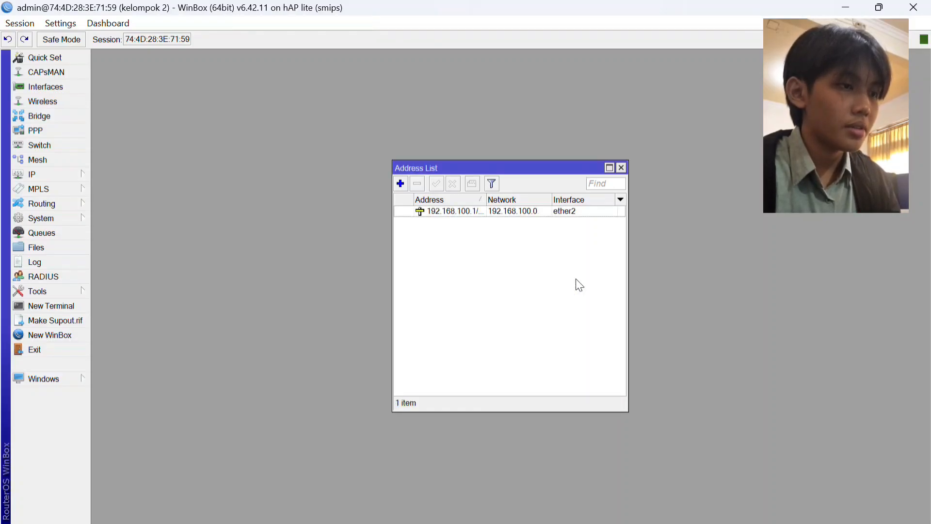
Add a second IP address, 192.168.2.1/24, on the wlan1 interface and save it.
{"action": "left_click", "coordinate": [401, 183]}
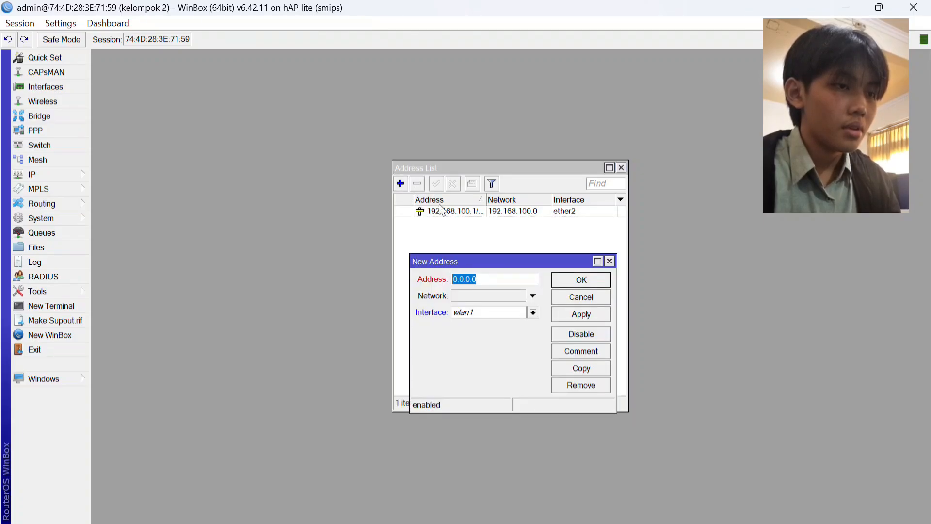
{"action": "key", "text": "BackSpace"}
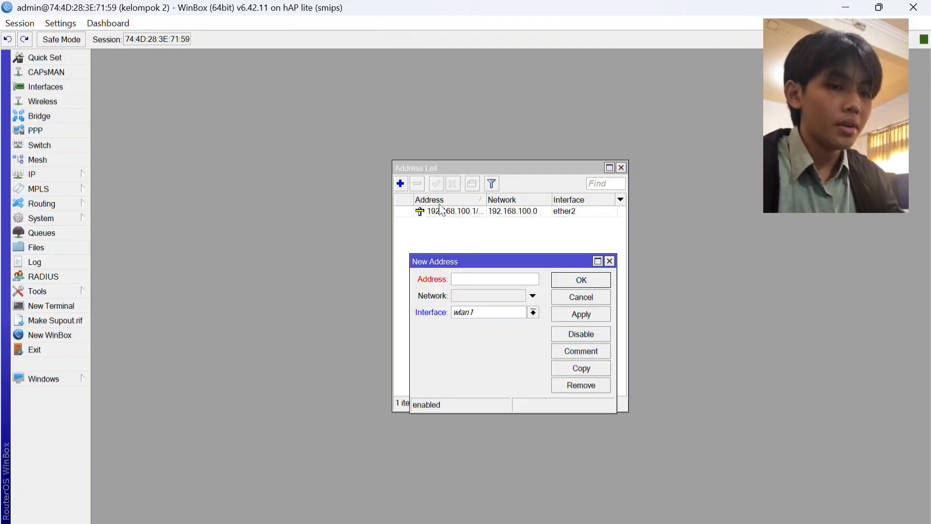
{"action": "type", "text": "1"}
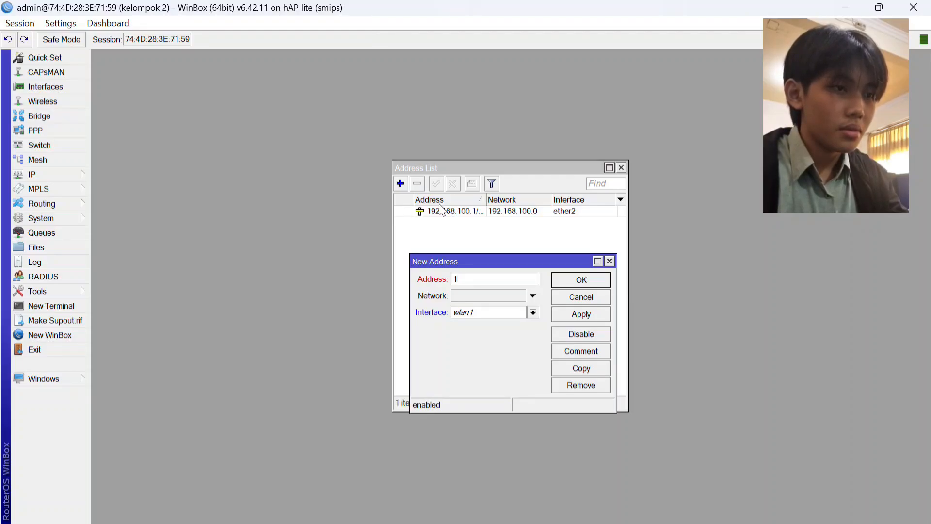
{"action": "type", "text": "92.1"}
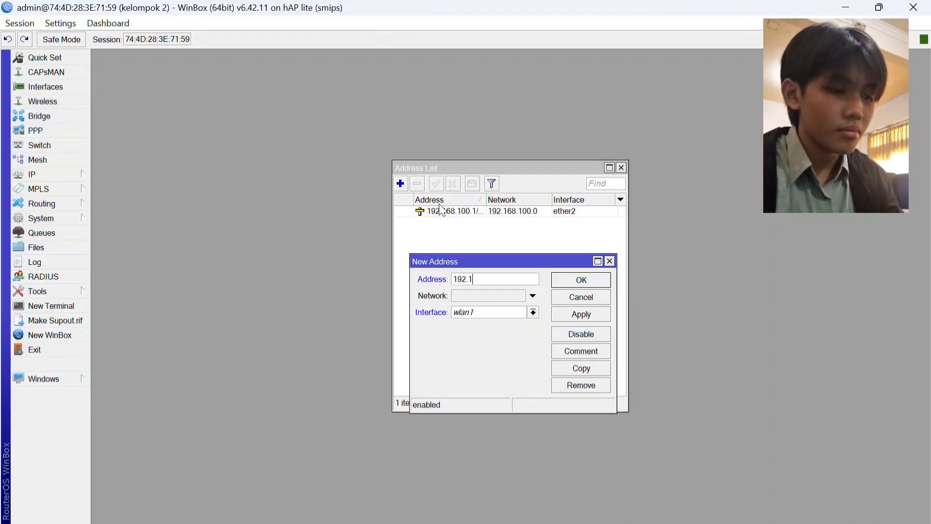
{"action": "type", "text": "68"}
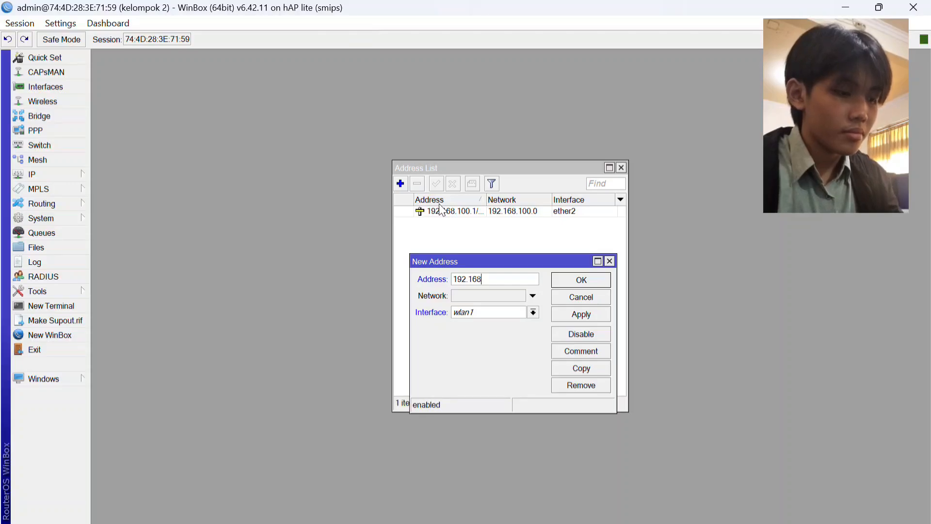
{"action": "type", "text": ".2"}
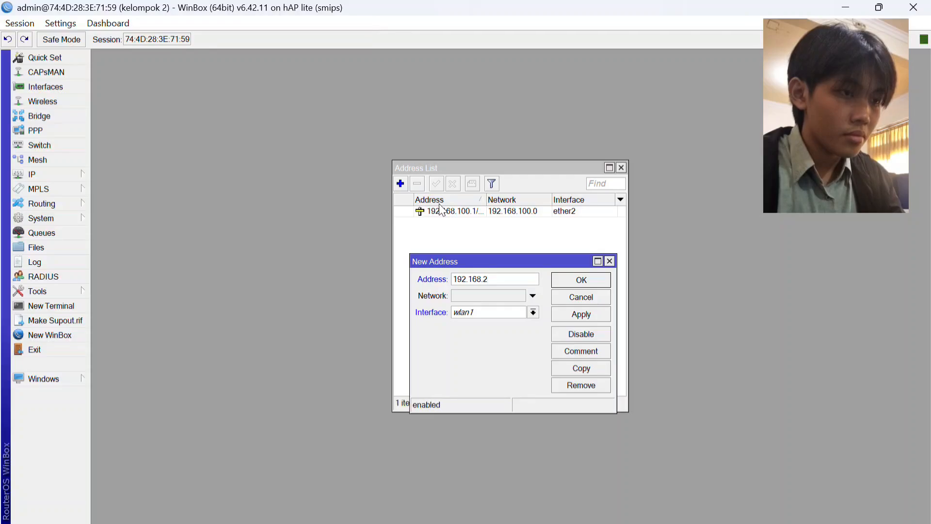
{"action": "type", "text": ".1/"}
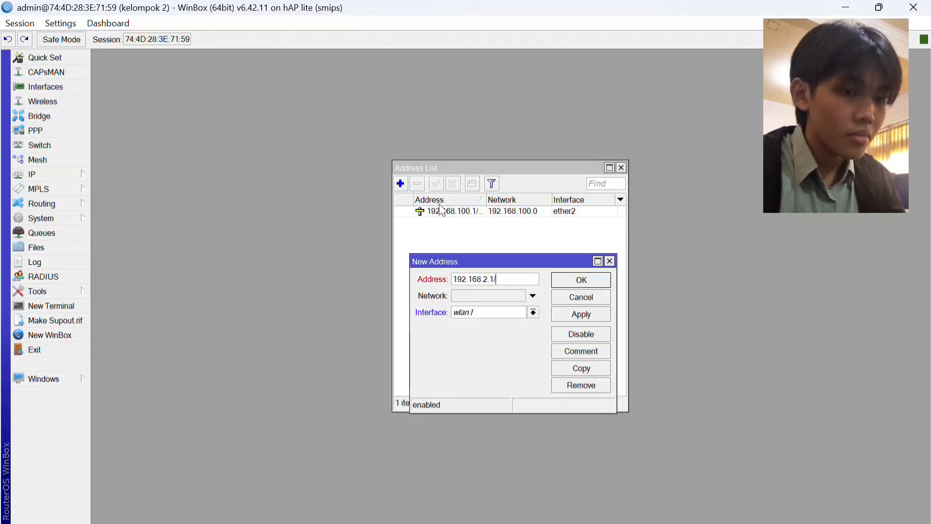
{"action": "type", "text": "24"}
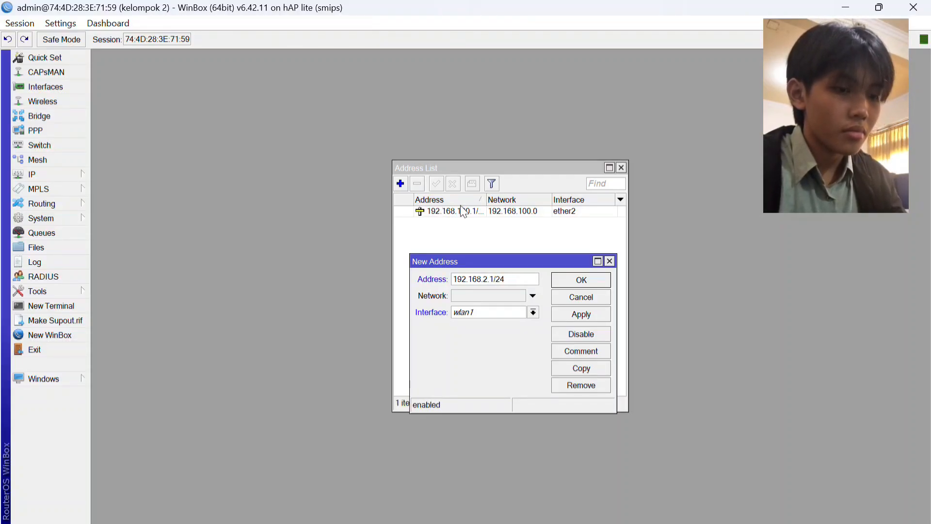
{"action": "left_click", "coordinate": [562, 315]}
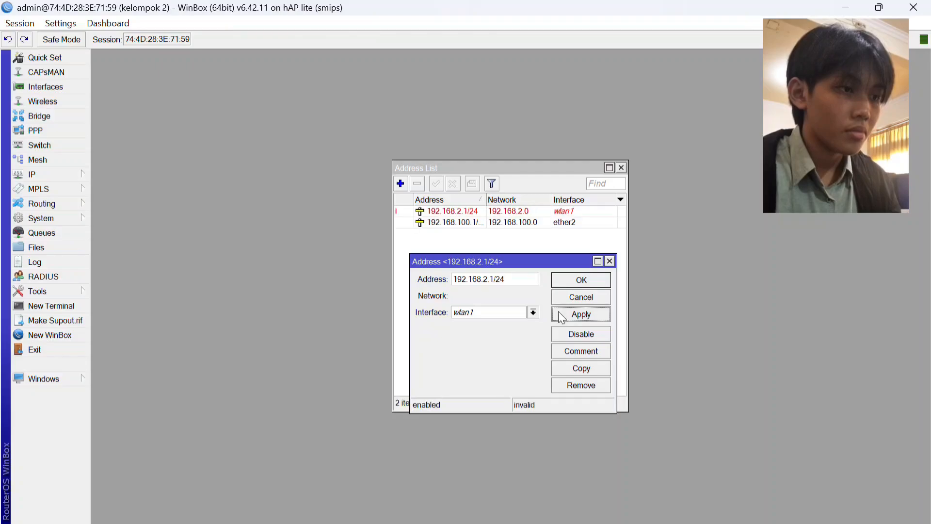
{"action": "left_click", "coordinate": [593, 281]}
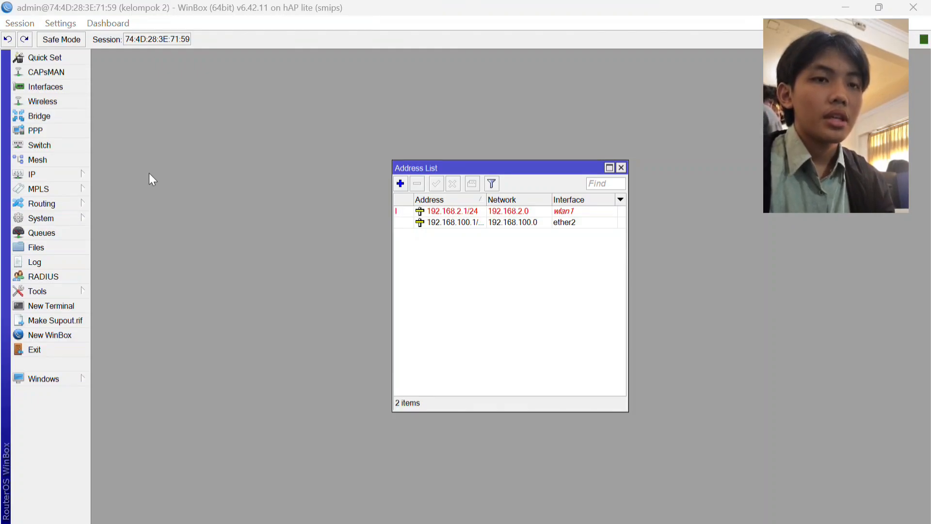
Set the router's DNS server to 8.8.8.8 and save the DNS settings.
{"action": "left_click", "coordinate": [76, 176]}
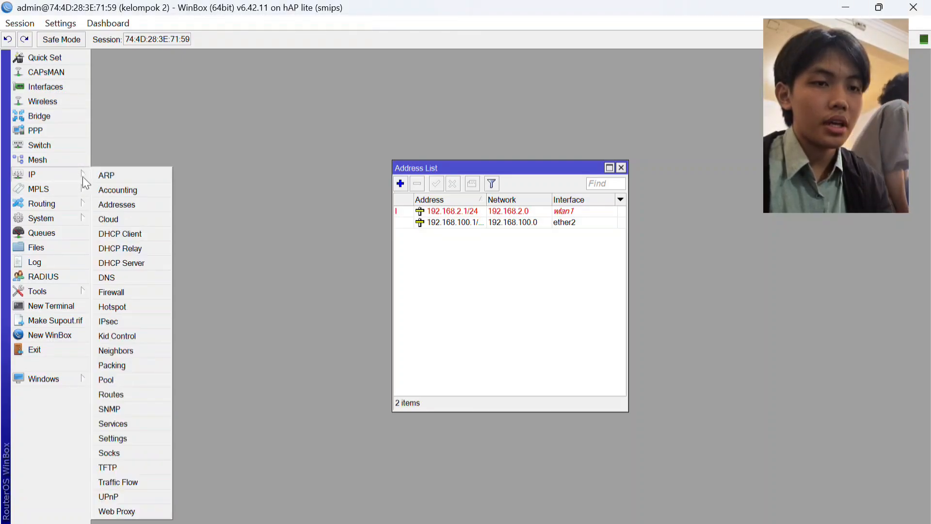
{"action": "left_click", "coordinate": [129, 281]}
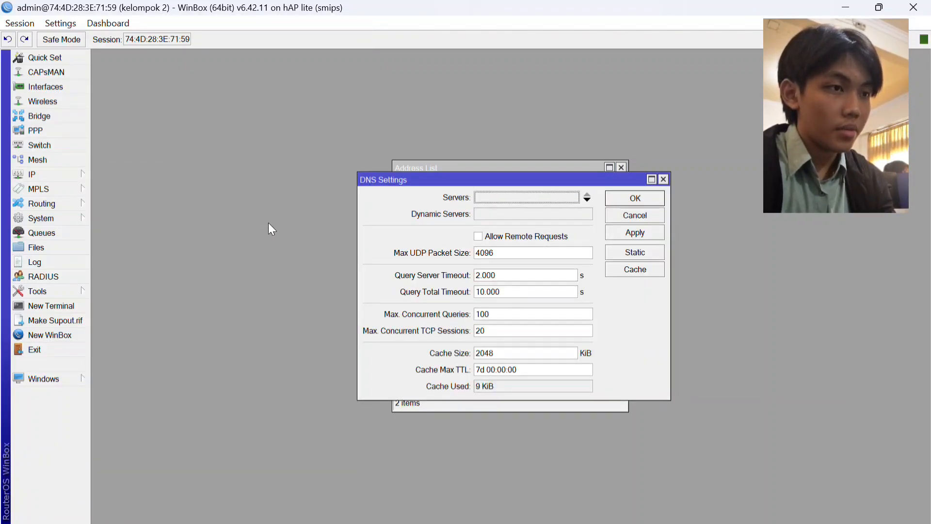
{"action": "type", "text": "8.8.8."}
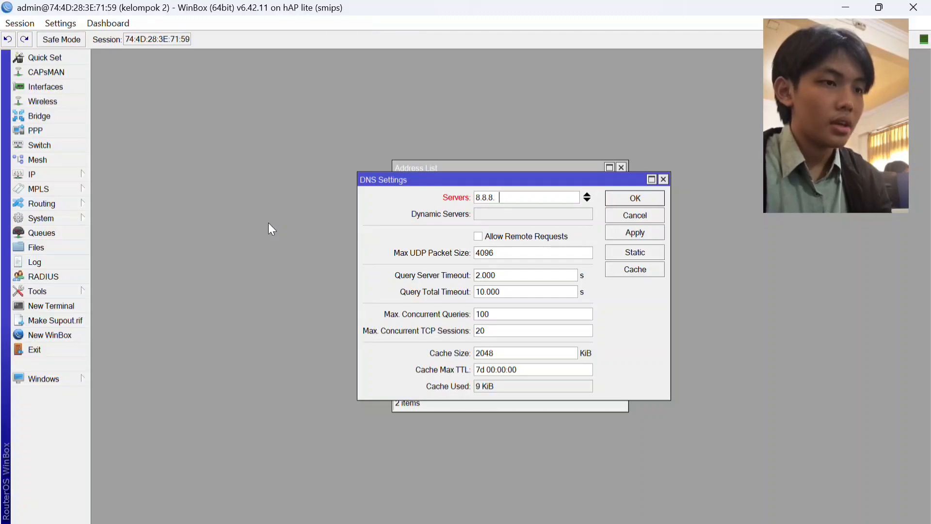
{"action": "type", "text": "8"}
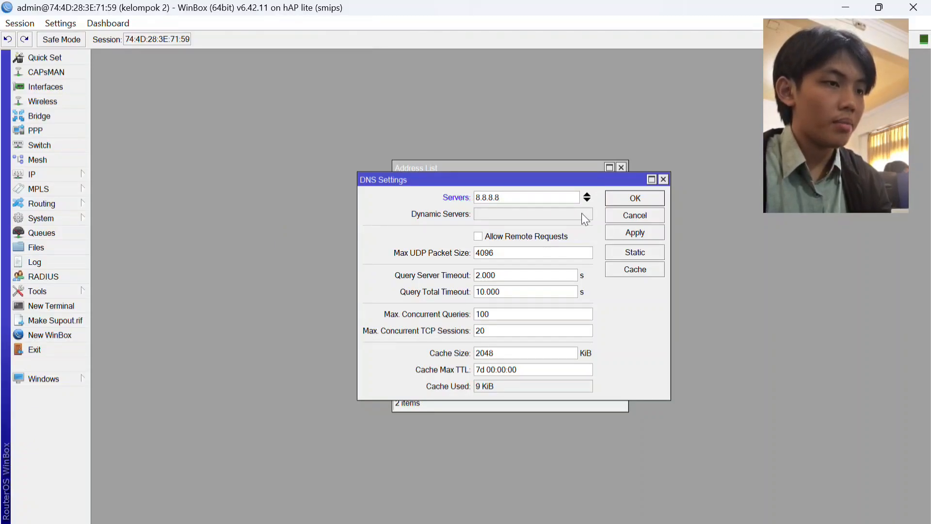
{"action": "left_click", "coordinate": [618, 236]}
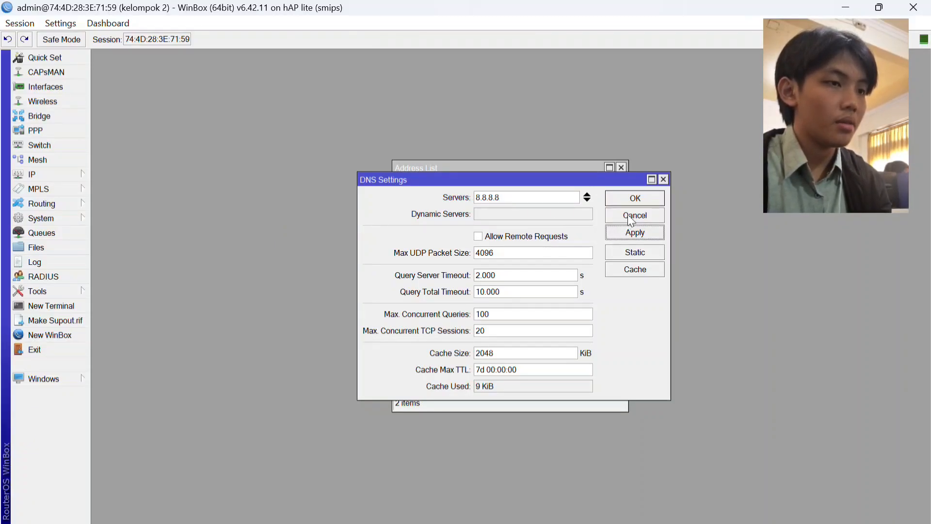
{"action": "left_click", "coordinate": [636, 196]}
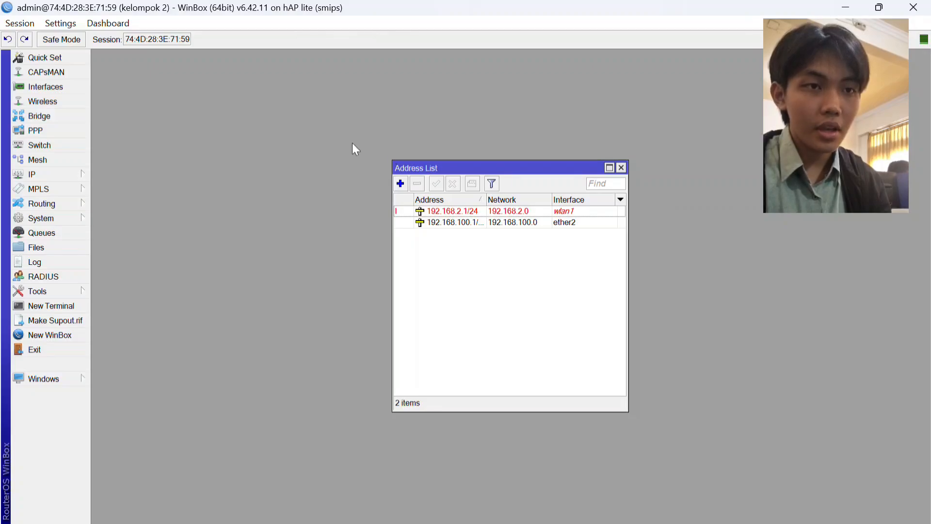
Add a DHCP client on the ether1 interface, save it and close the DHCP client list.
{"action": "left_click", "coordinate": [77, 173]}
{"action": "left_click", "coordinate": [130, 235]}
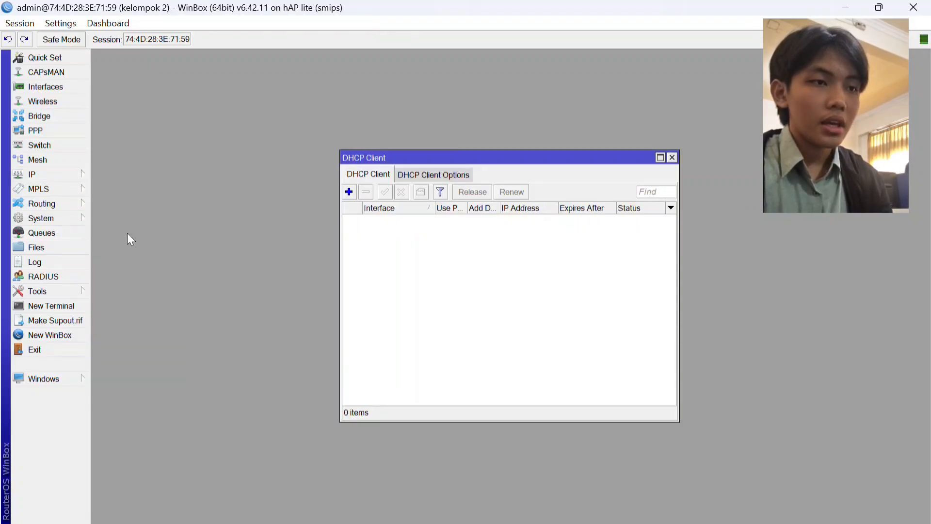
{"action": "left_click", "coordinate": [348, 191]}
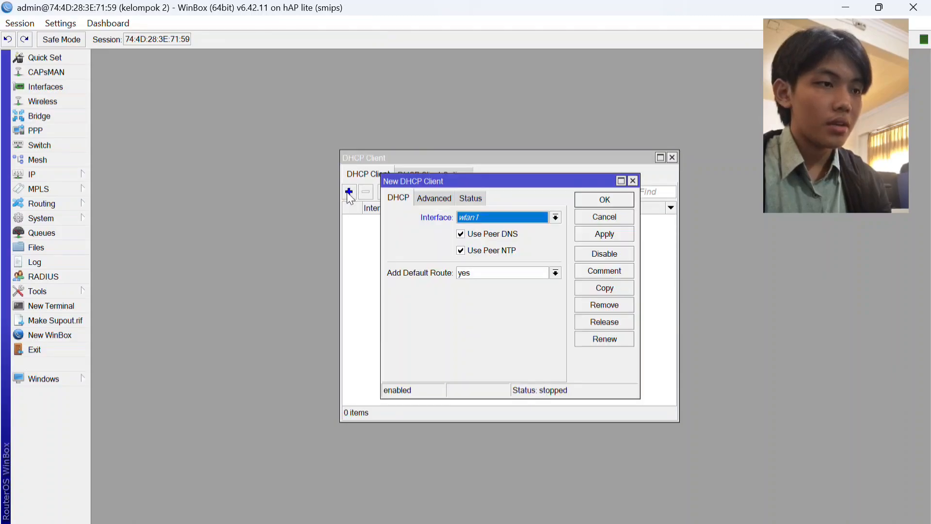
{"action": "left_click", "coordinate": [556, 217]}
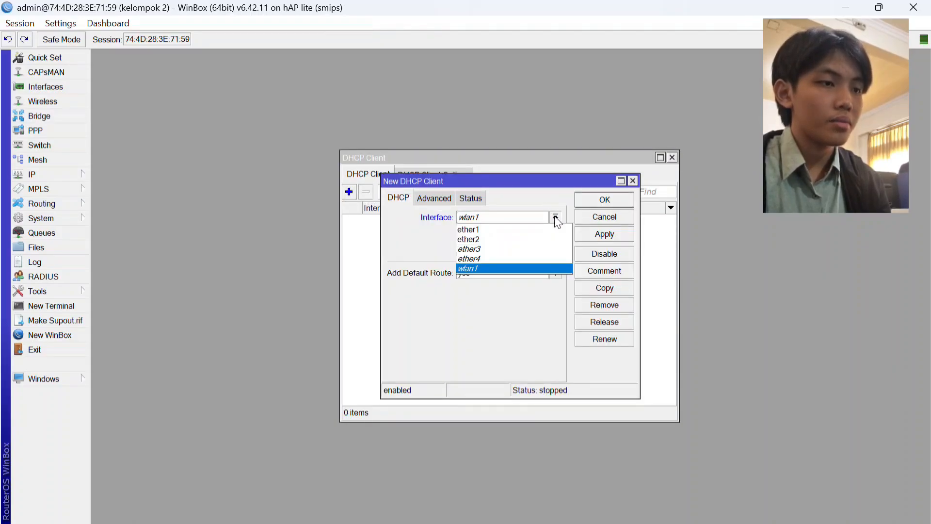
{"action": "left_click", "coordinate": [504, 229]}
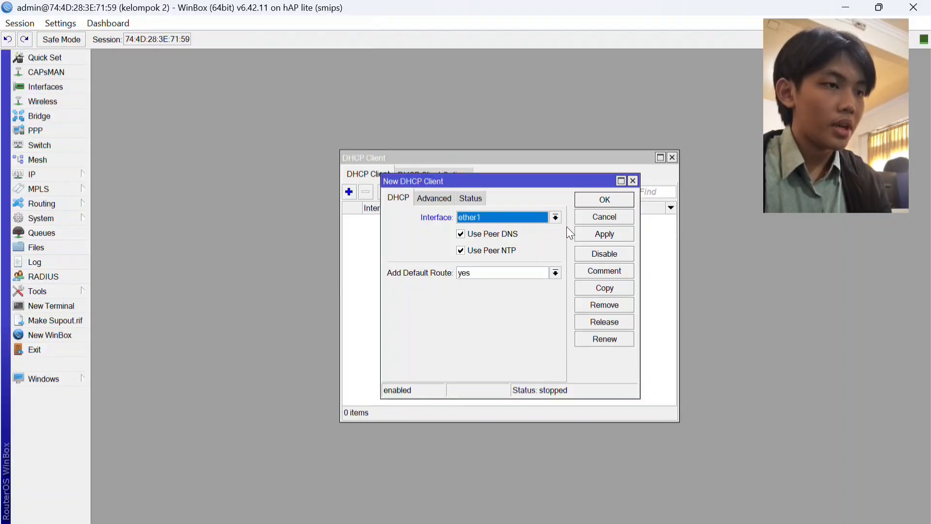
{"action": "left_click", "coordinate": [586, 233]}
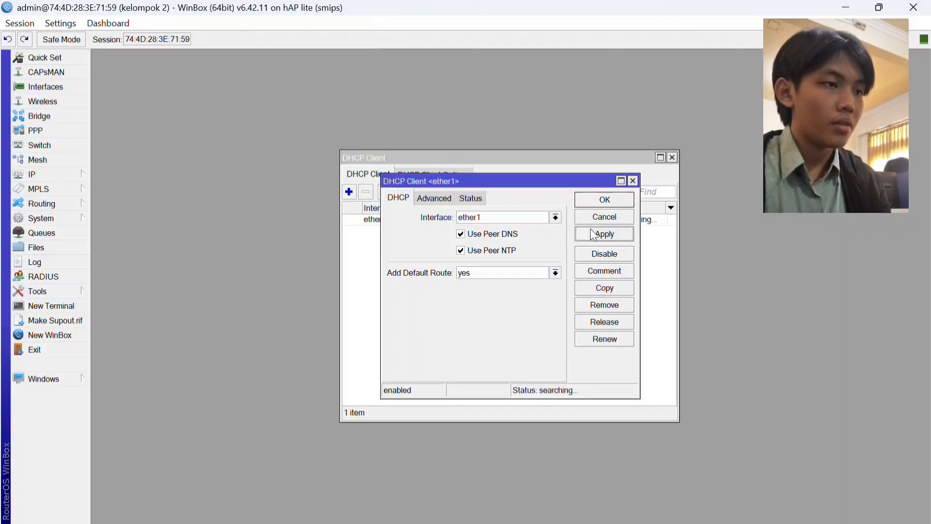
{"action": "left_click", "coordinate": [604, 200]}
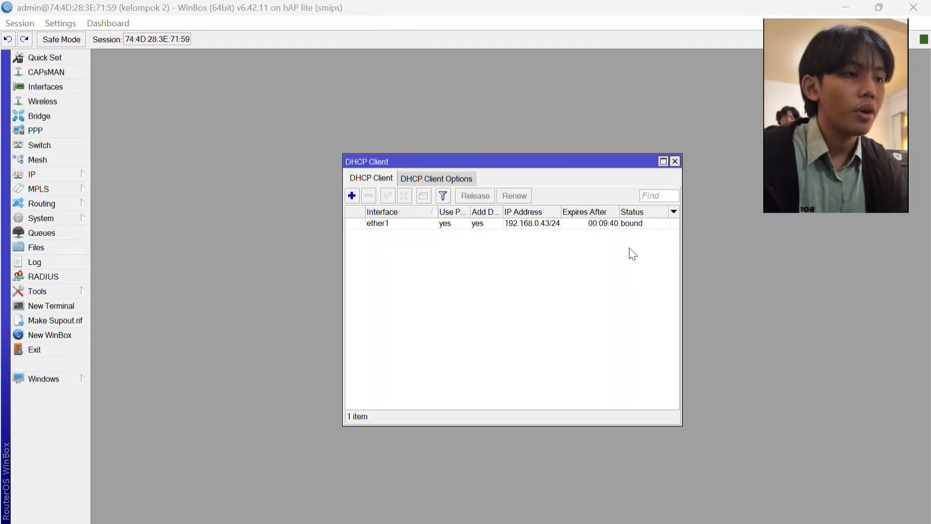
{"action": "left_click", "coordinate": [674, 161]}
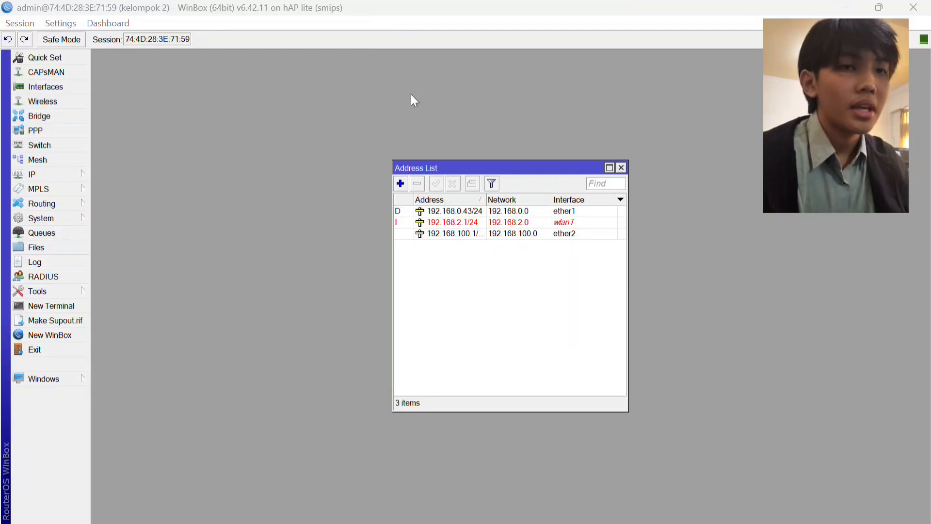
Add a firewall NAT rule in the srcnat chain with the masquerade action and save it.
{"action": "left_click", "coordinate": [75, 171]}
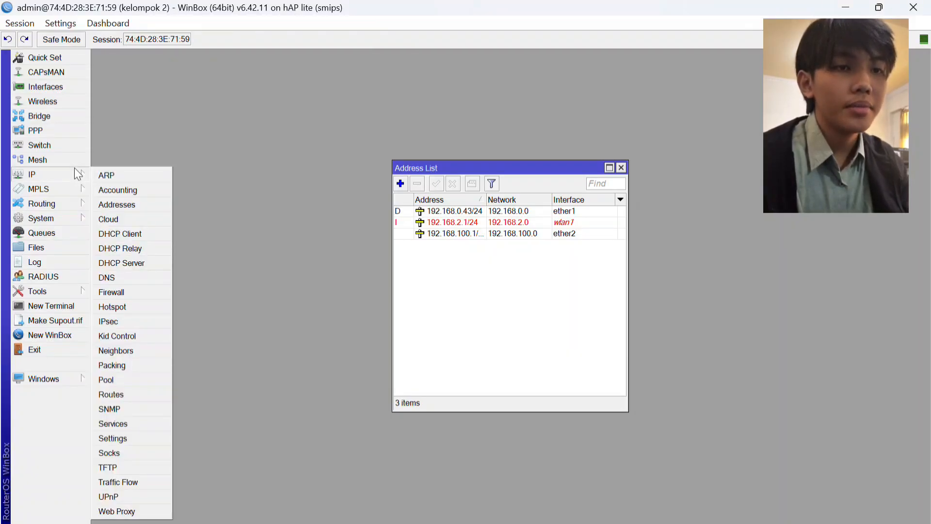
{"action": "left_click", "coordinate": [135, 295]}
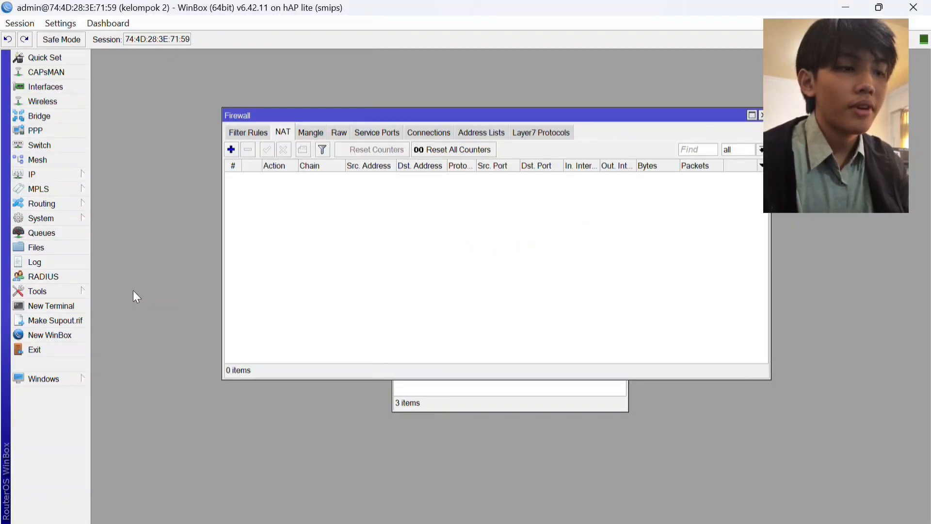
{"action": "left_click", "coordinate": [231, 150]}
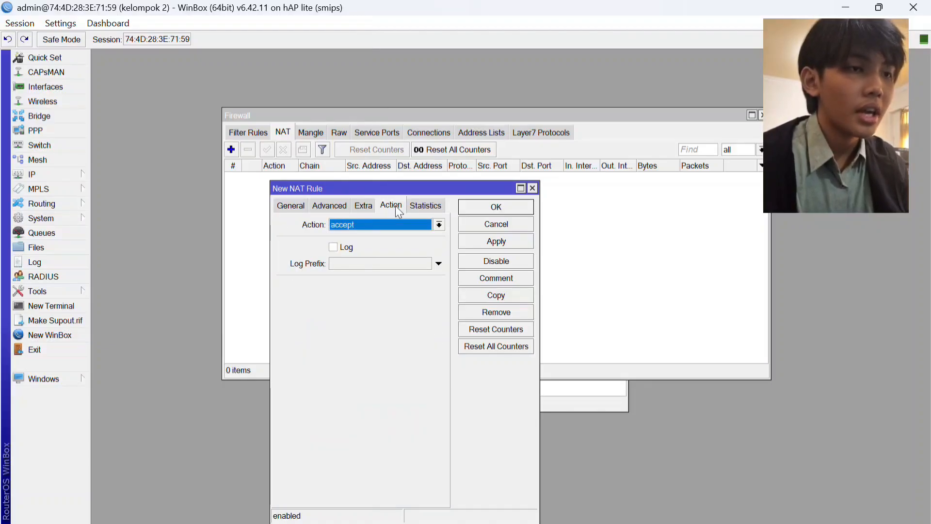
{"action": "left_click", "coordinate": [439, 225]}
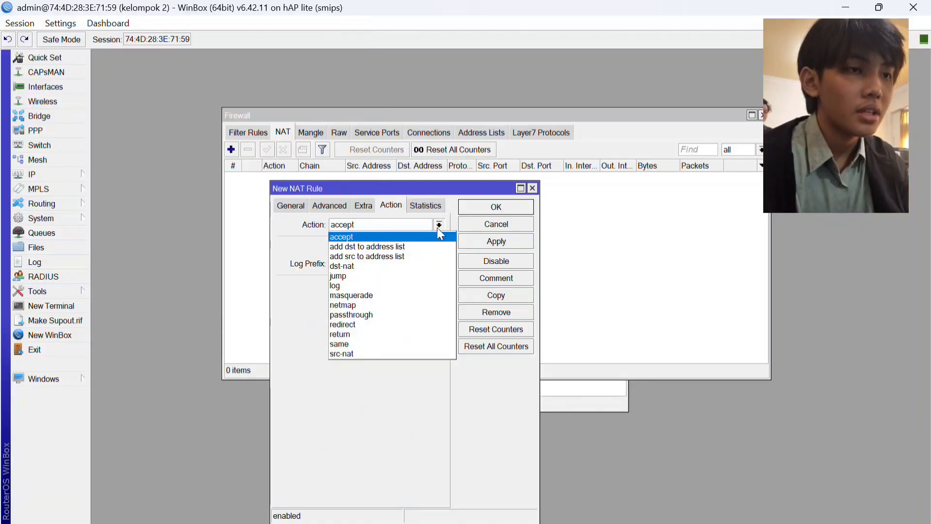
{"action": "left_click", "coordinate": [374, 296]}
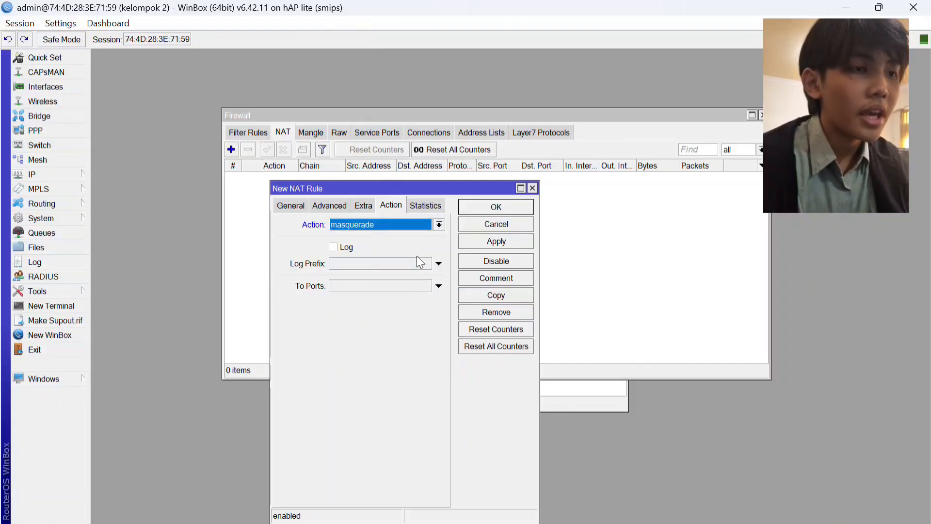
{"action": "left_click", "coordinate": [488, 239]}
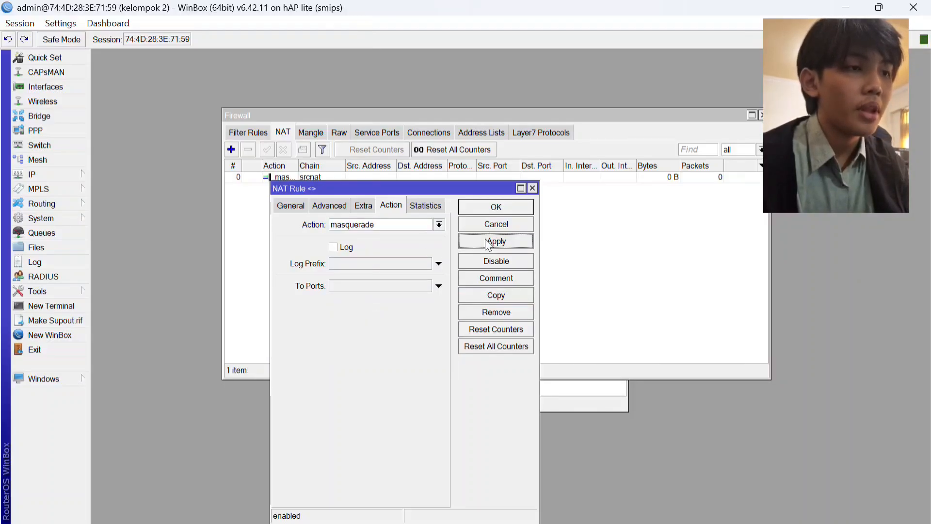
{"action": "left_click", "coordinate": [497, 207]}
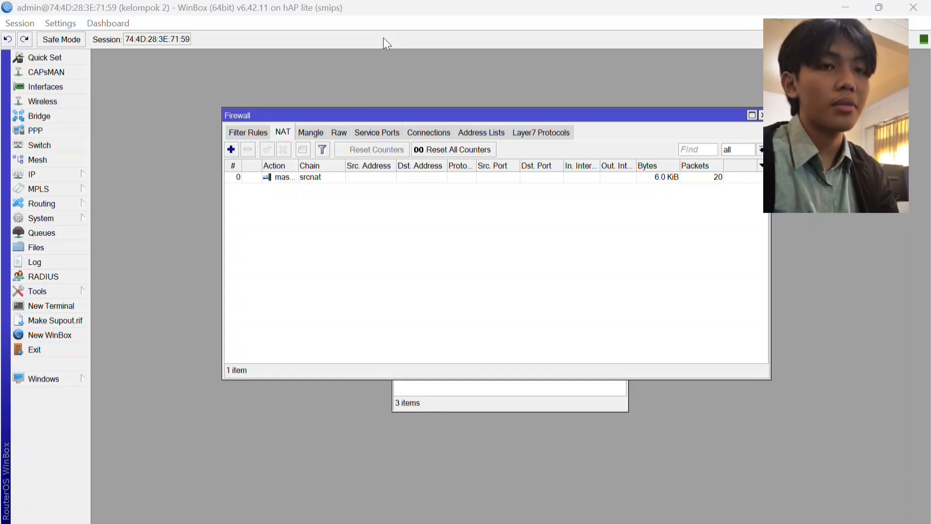
Run DHCP Setup for a DHCP server on ether2, accepting the proposed gateway 192.168.100.1, DNS server 8.8.8.8 and remaining defaults.
{"action": "left_click", "coordinate": [75, 174]}
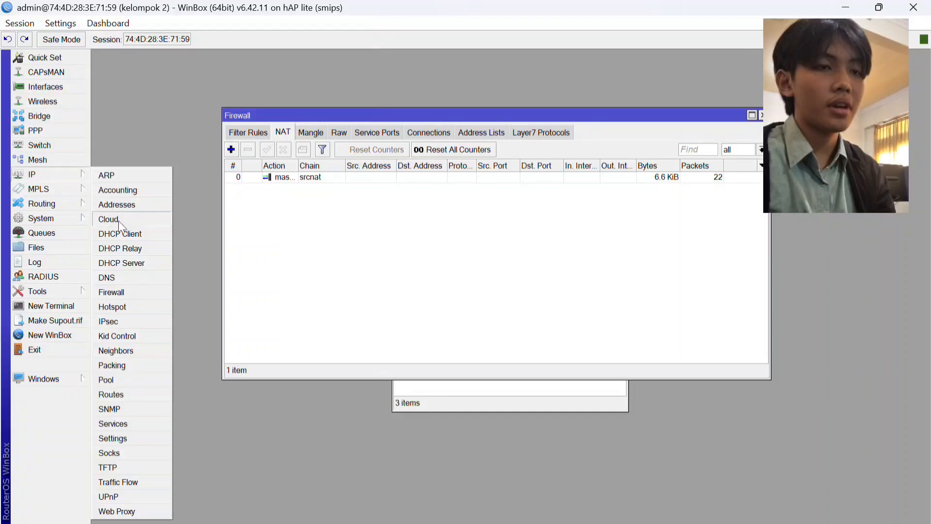
{"action": "left_click", "coordinate": [126, 261]}
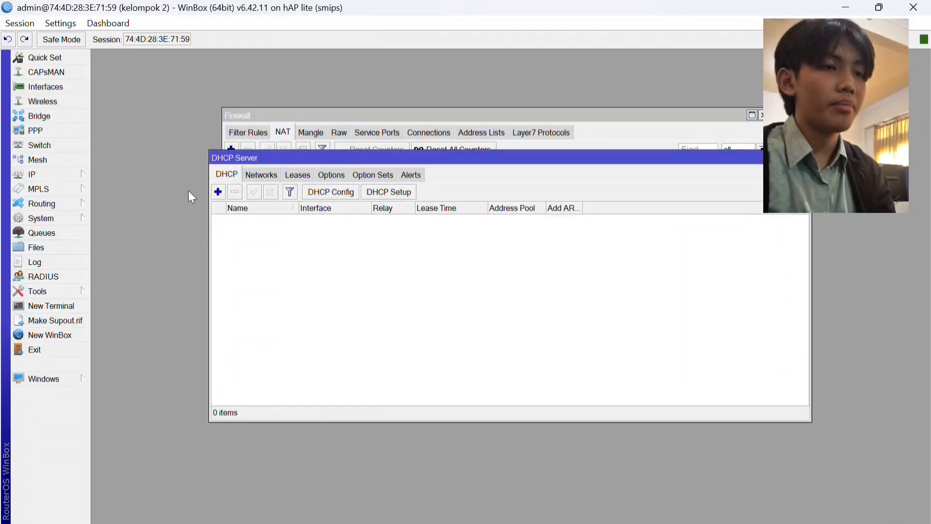
{"action": "left_click", "coordinate": [397, 197]}
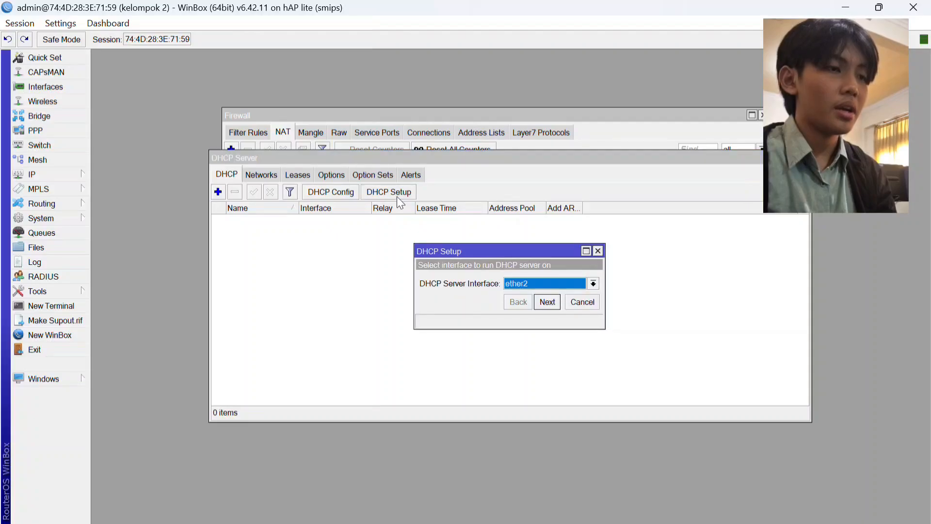
{"action": "left_click", "coordinate": [548, 302]}
{"action": "left_click", "coordinate": [548, 302]}
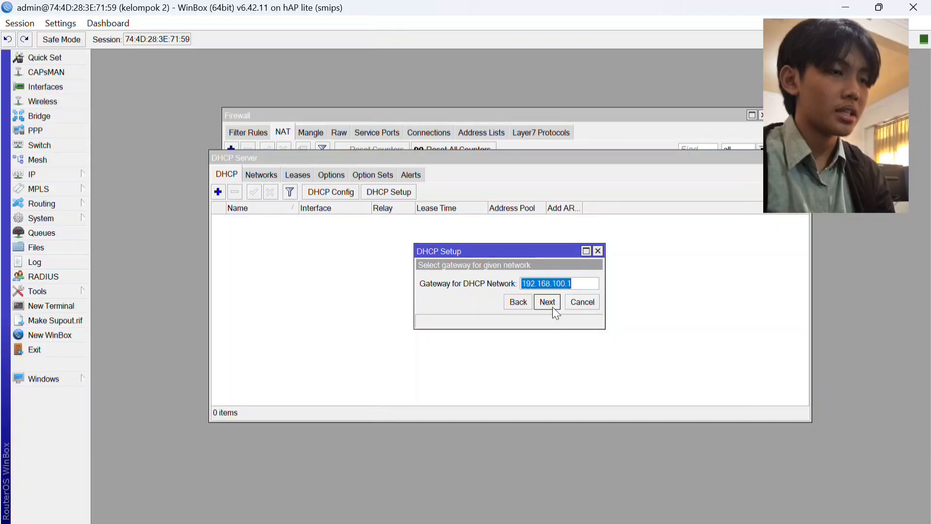
{"action": "left_click", "coordinate": [553, 307]}
{"action": "left_click", "coordinate": [552, 307]}
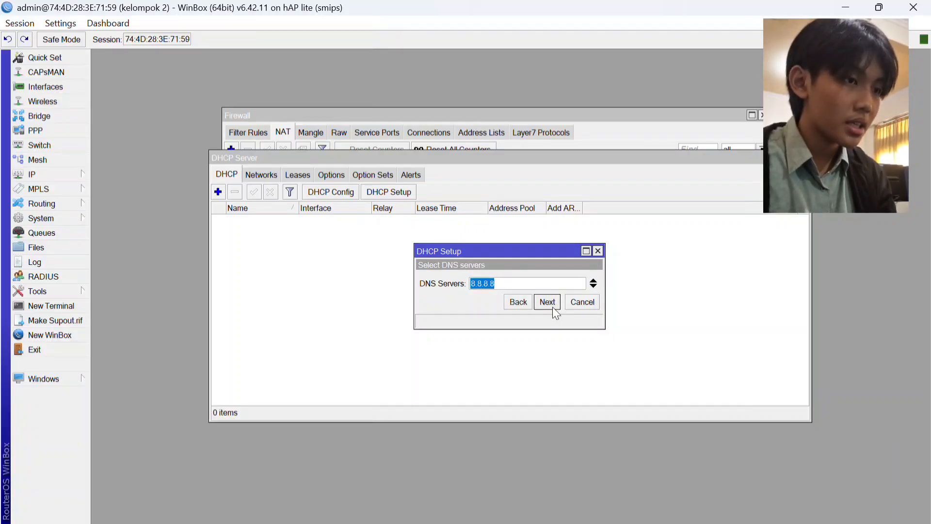
{"action": "left_click", "coordinate": [552, 306]}
{"action": "left_click", "coordinate": [552, 306]}
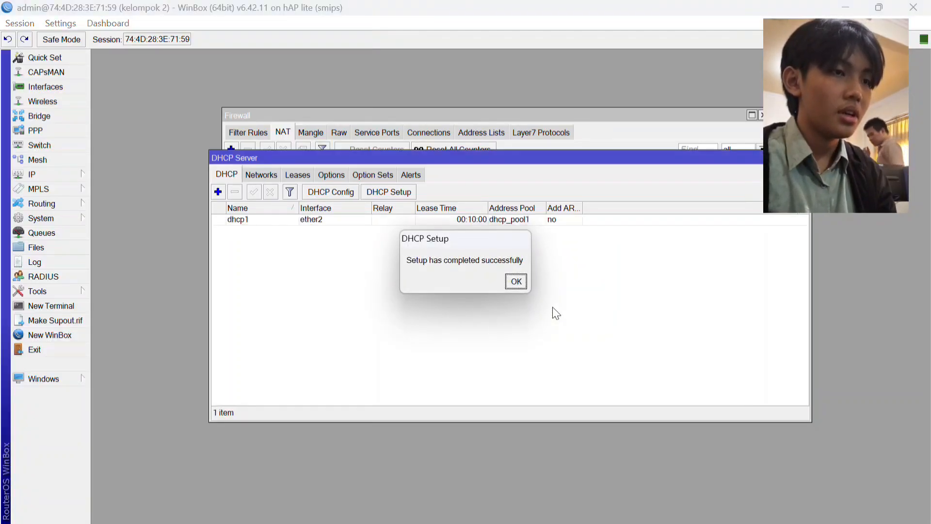
{"action": "left_click", "coordinate": [515, 283]}
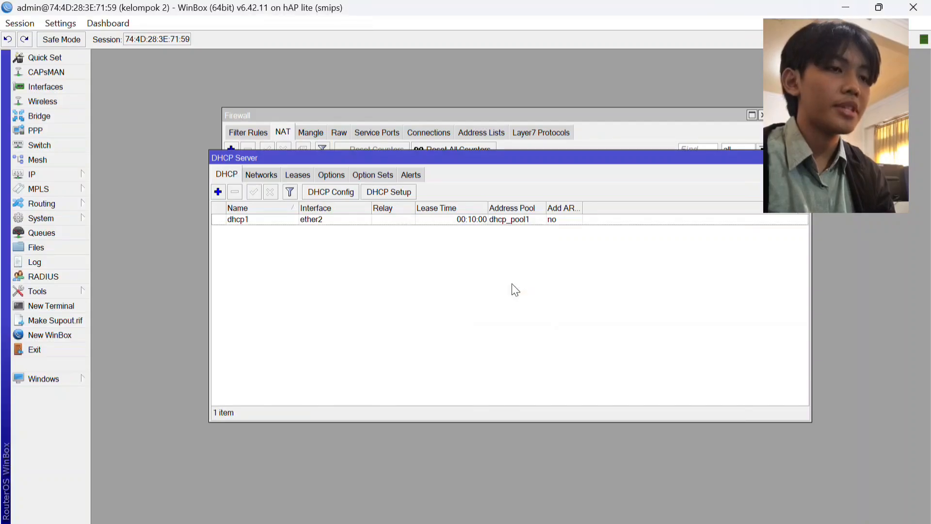
Set up a second DHCP server on wlan1, accepting the proposed 192.168.2.x address pool, 00:10:00 lease time and other defaults.
{"action": "left_click", "coordinate": [391, 190]}
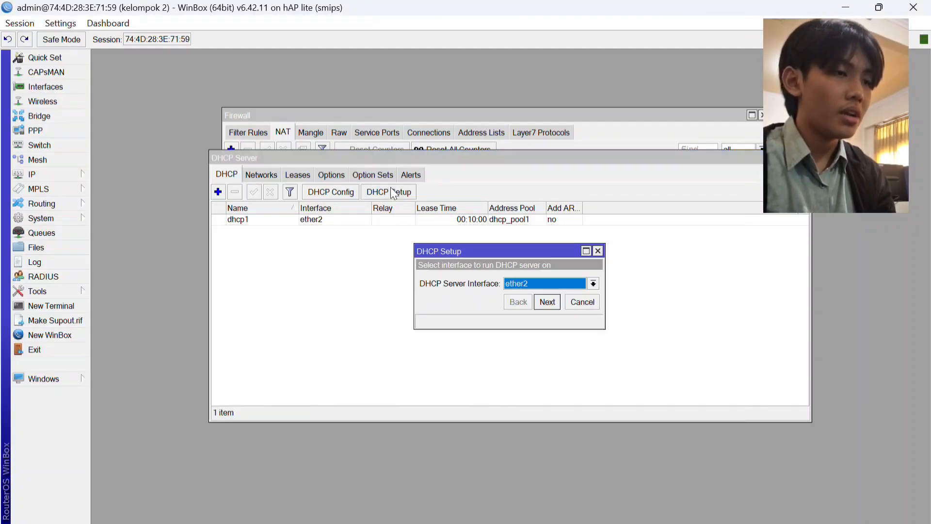
{"action": "left_click", "coordinate": [593, 283]}
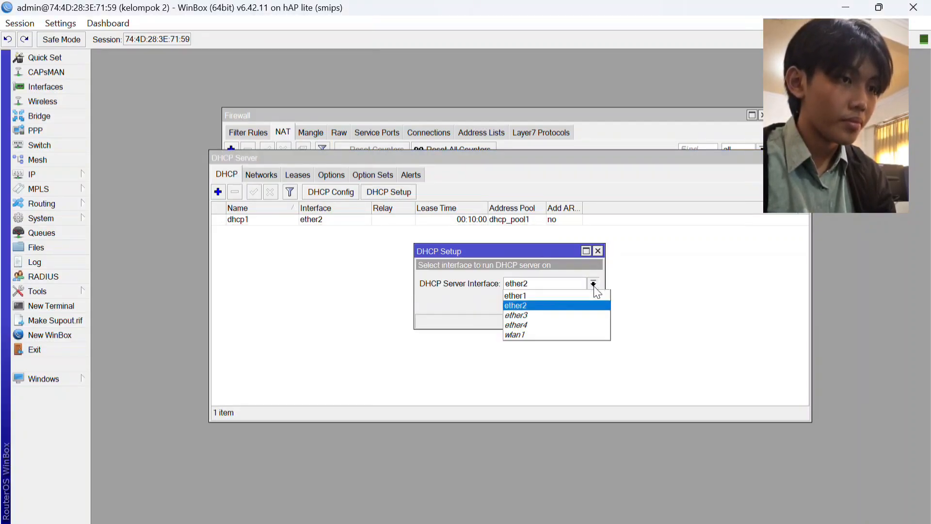
{"action": "left_click", "coordinate": [553, 334]}
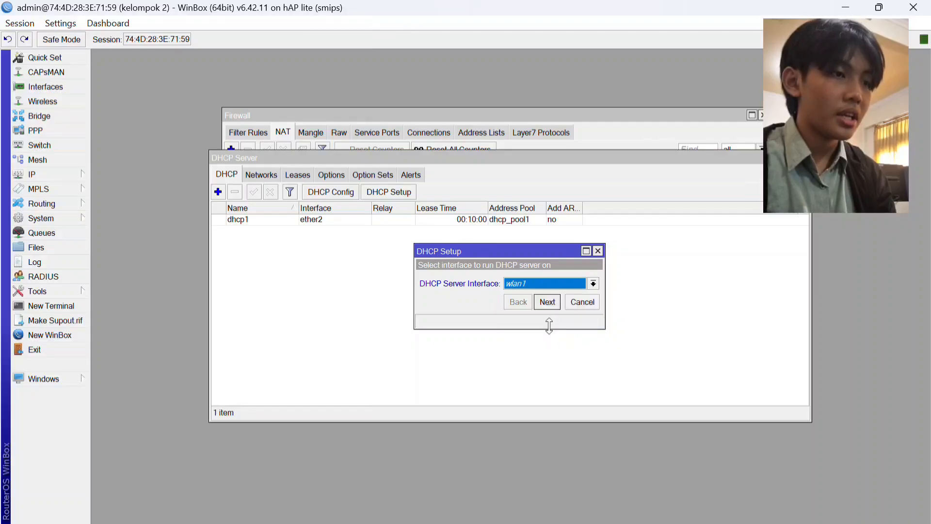
{"action": "left_click", "coordinate": [551, 300]}
{"action": "left_click", "coordinate": [552, 299]}
{"action": "left_click", "coordinate": [551, 300]}
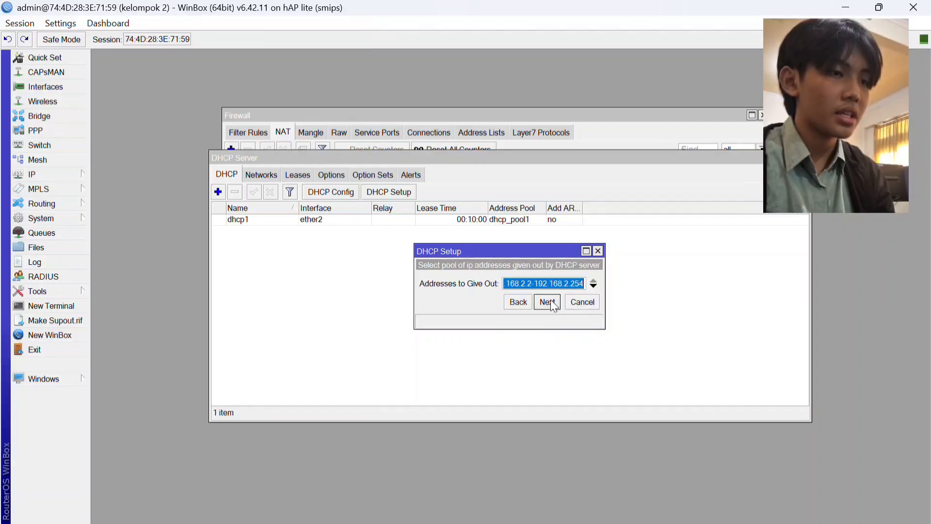
{"action": "left_click", "coordinate": [551, 299]}
{"action": "left_click", "coordinate": [551, 300]}
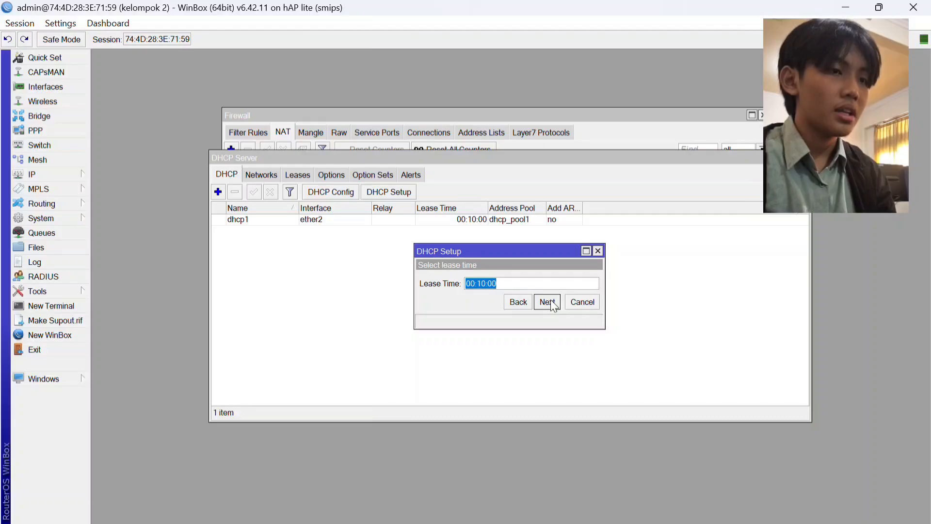
{"action": "left_click", "coordinate": [551, 299]}
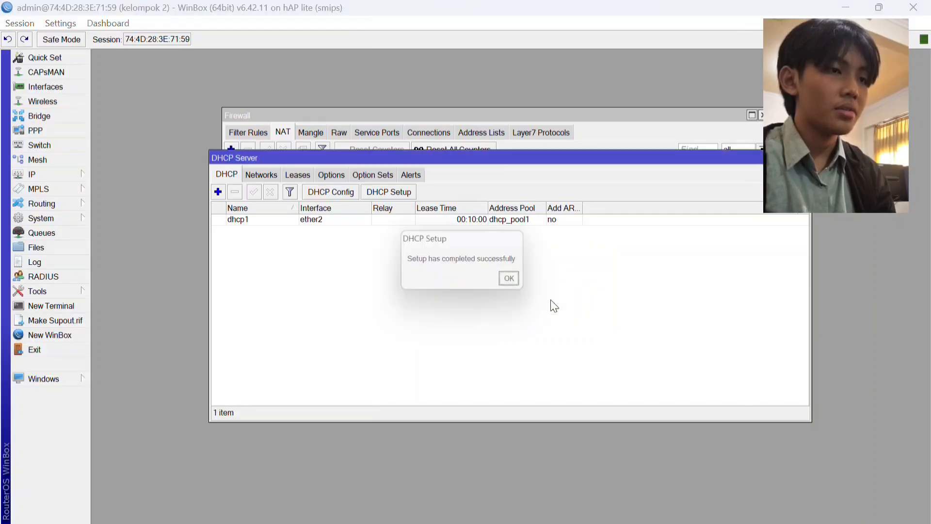
{"action": "left_click", "coordinate": [516, 281]}
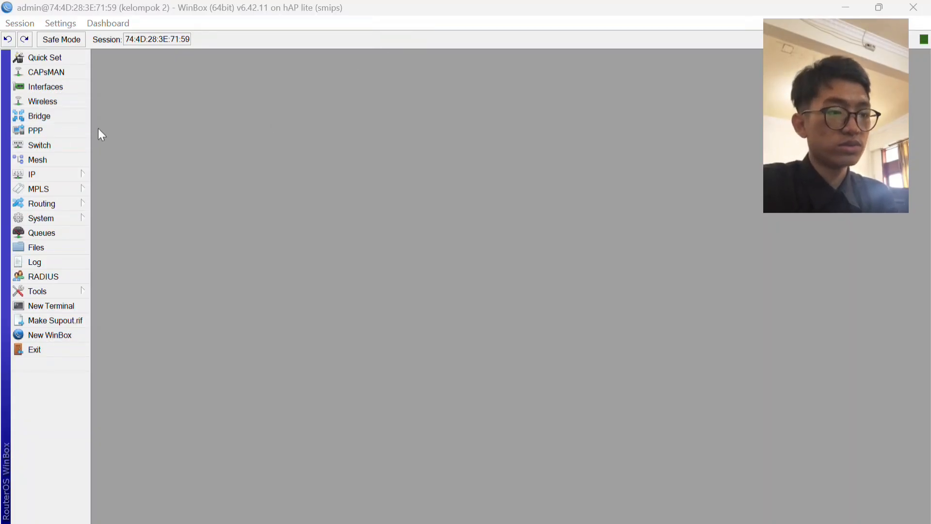
Open the wlan1 wireless interface settings, set its mode to ap bridge and its band to 2GHz-B/G/N.
{"action": "left_click", "coordinate": [73, 102]}
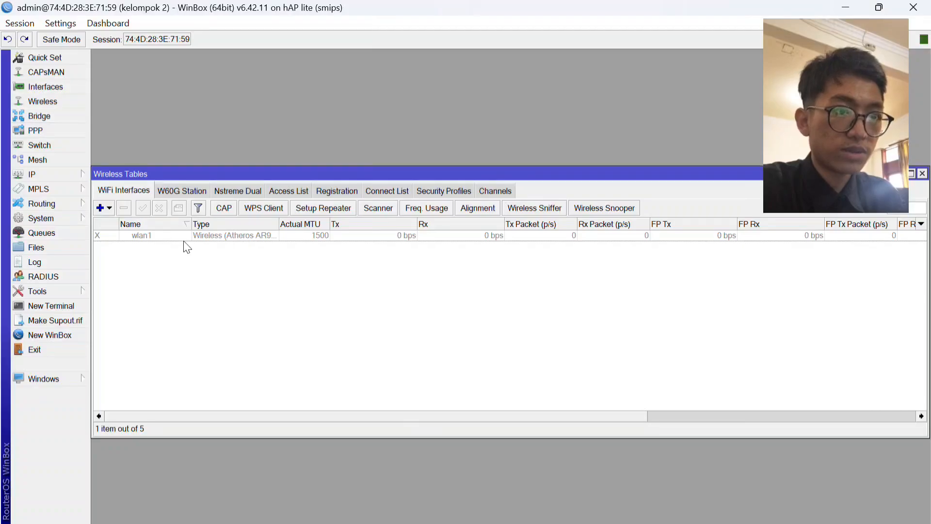
{"action": "left_click", "coordinate": [210, 238]}
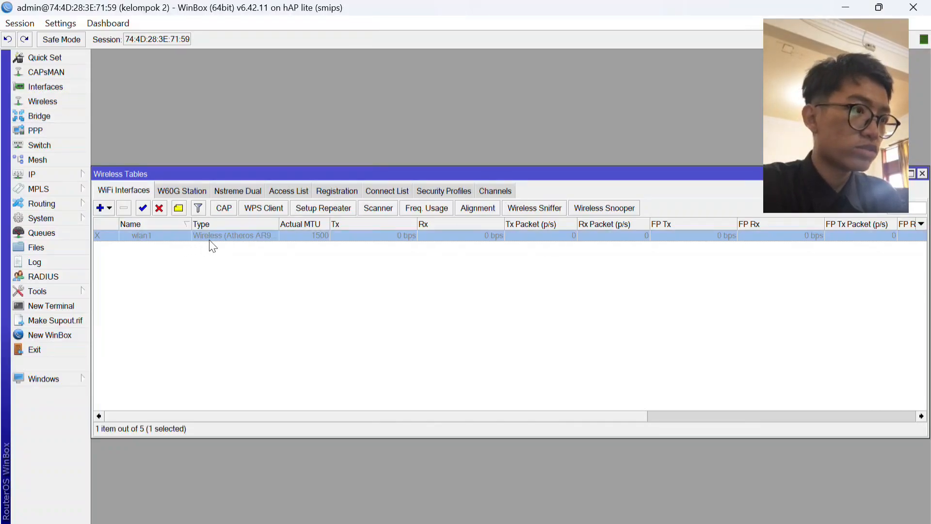
{"action": "double_click", "coordinate": [209, 240]}
{"action": "left_click", "coordinate": [594, 105]}
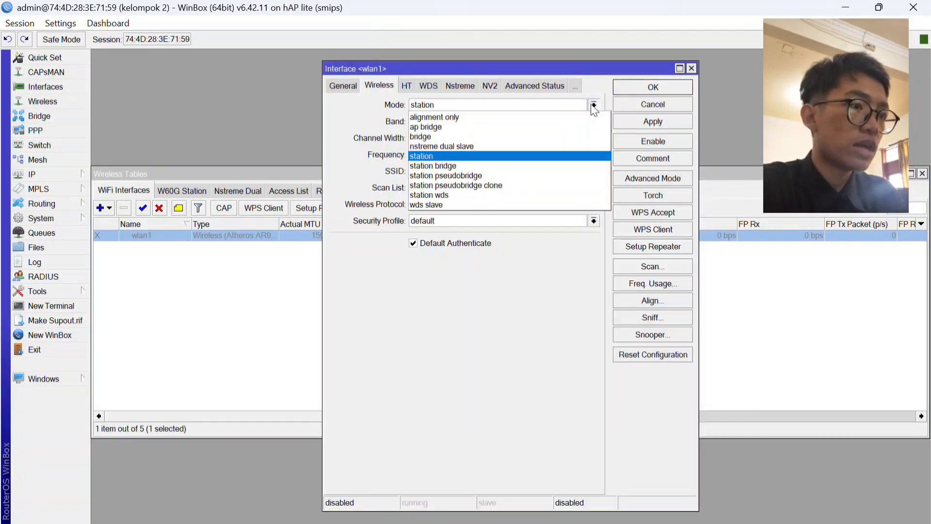
{"action": "left_click", "coordinate": [529, 128]}
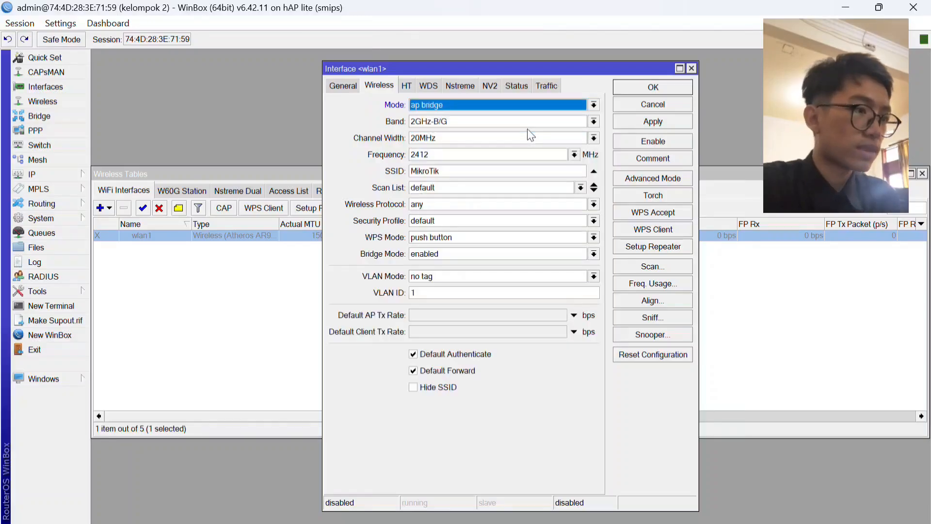
{"action": "left_click", "coordinate": [593, 122]}
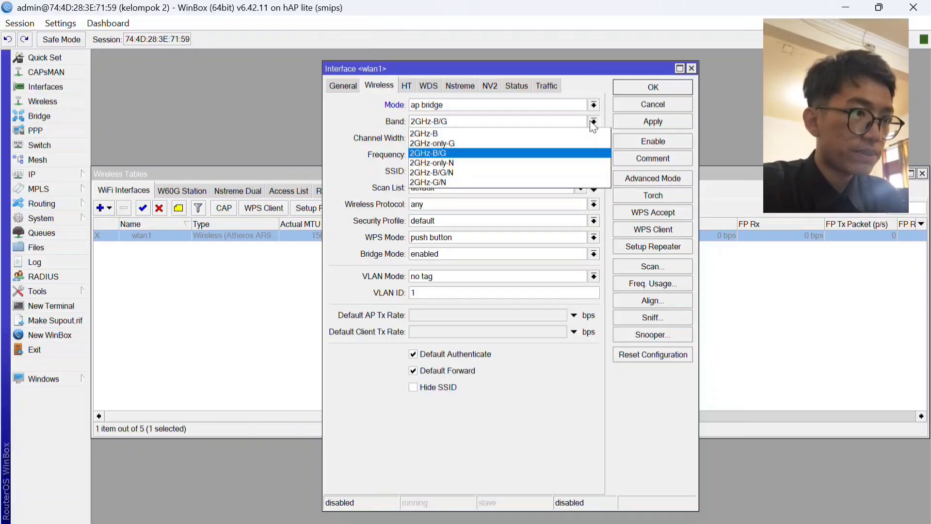
{"action": "left_click", "coordinate": [536, 174]}
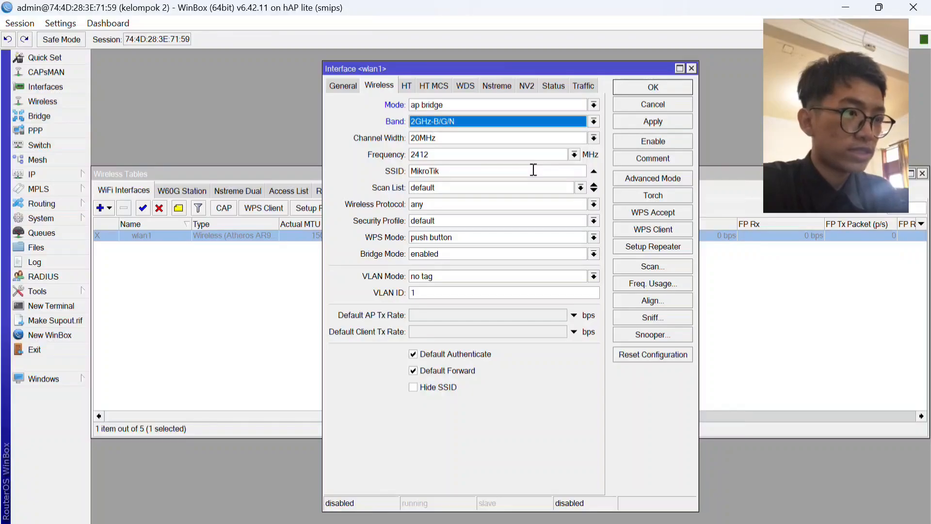
Replace the wlan1 SSID with "Kelompok 2", apply the wireless settings and close the interface dialog.
{"action": "left_click", "coordinate": [567, 172]}
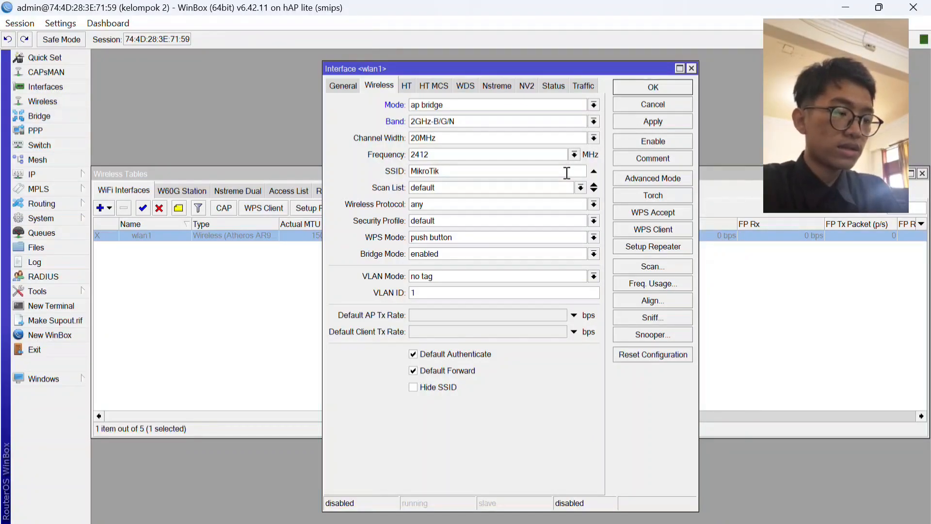
{"action": "key", "text": "BackSpace"}
{"action": "key", "text": "BackSpace"}
{"action": "key", "text": "BackSpace"}
{"action": "key", "text": "BackSpace"}
{"action": "key", "text": "BackSpace"}
{"action": "key", "text": "BackSpace"}
{"action": "key", "text": "BackSpace"}
{"action": "key", "text": "BackSpace"}
{"action": "key", "text": "BackSpace"}
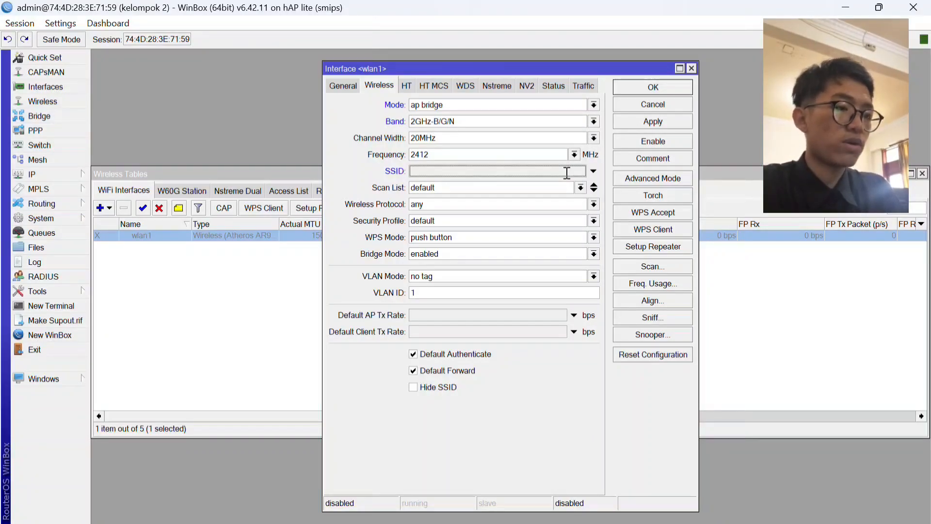
{"action": "type", "text": "Kelo"}
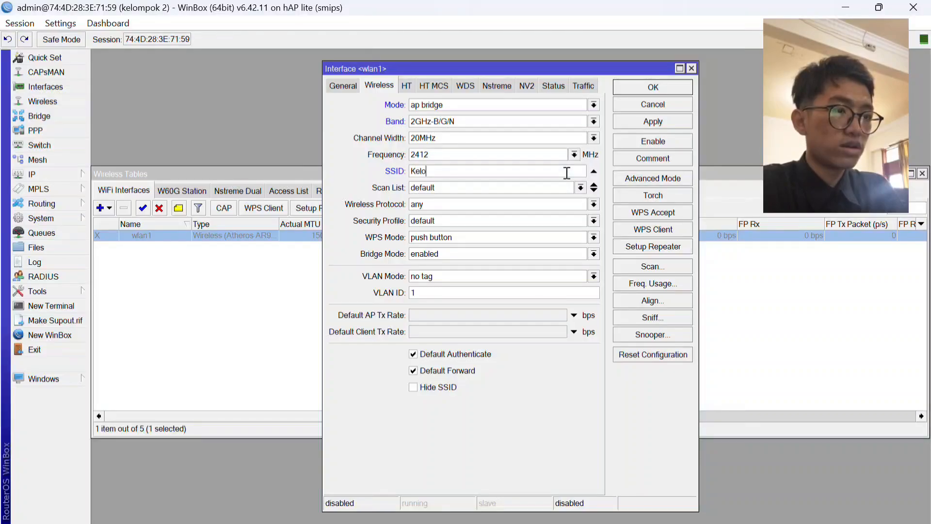
{"action": "type", "text": "mpok 2"}
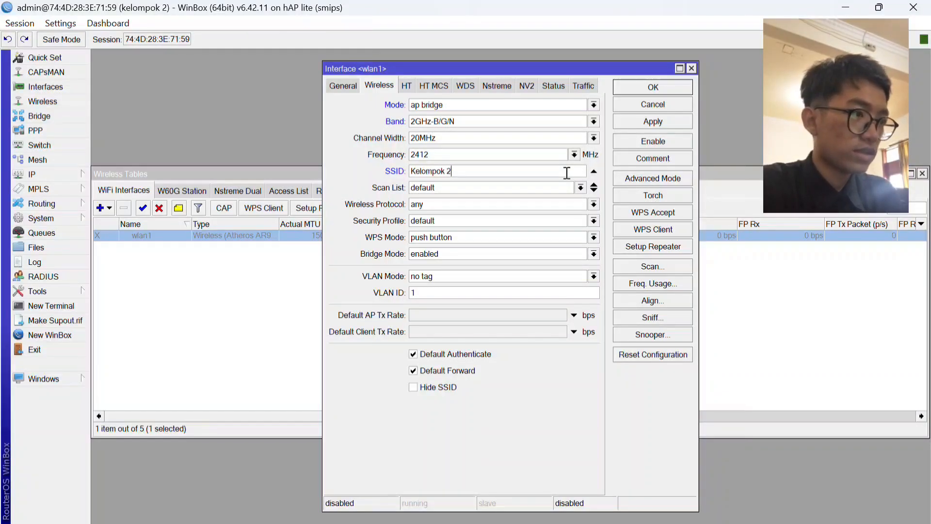
{"action": "left_click", "coordinate": [649, 126]}
{"action": "left_click", "coordinate": [653, 89]}
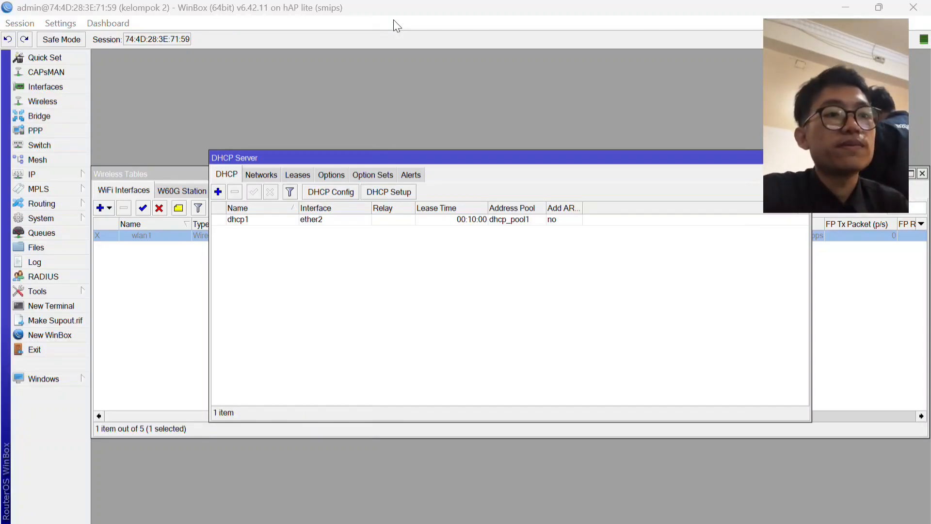
Run DHCP Setup on wlan1 with the address pool 192.168.2.2-192.168.2.254 and lease time 00:10:00, accepting the other defaults, and close the open windows.
{"action": "left_click", "coordinate": [386, 193]}
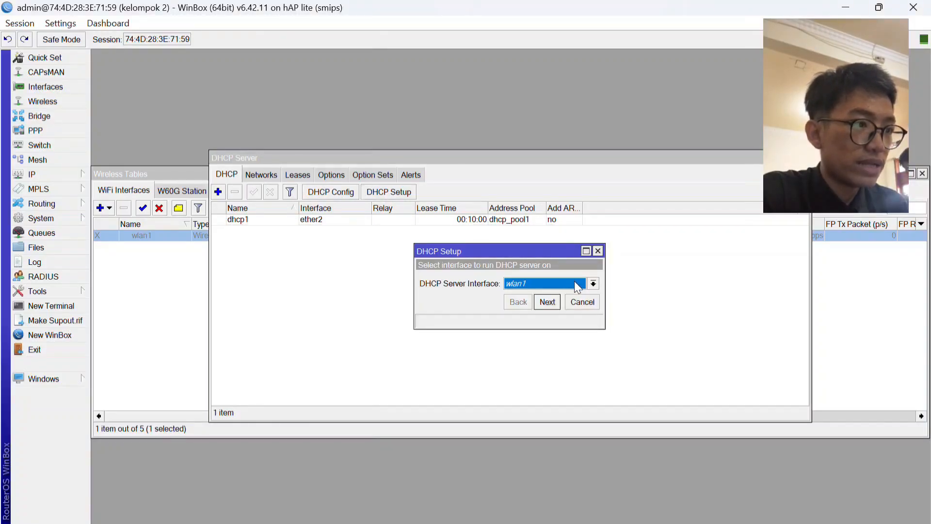
{"action": "left_click", "coordinate": [592, 283]}
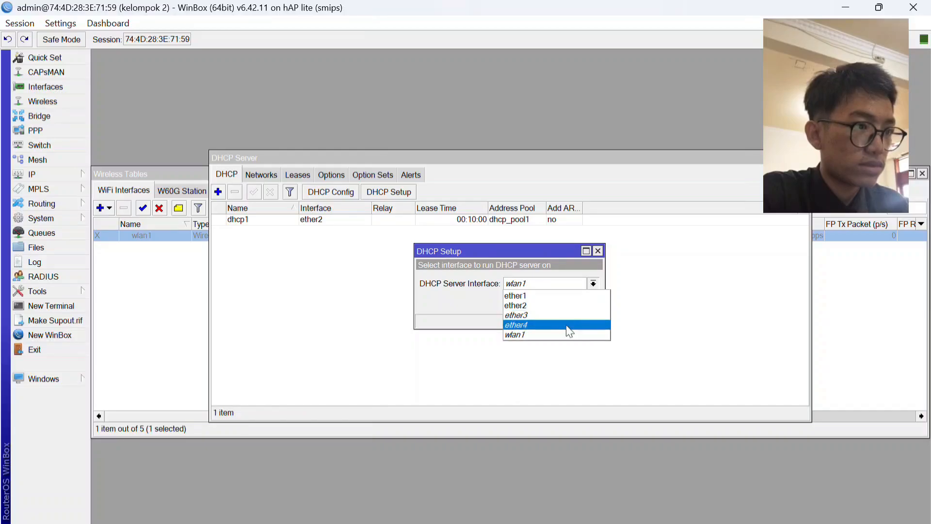
{"action": "left_click", "coordinate": [567, 335]}
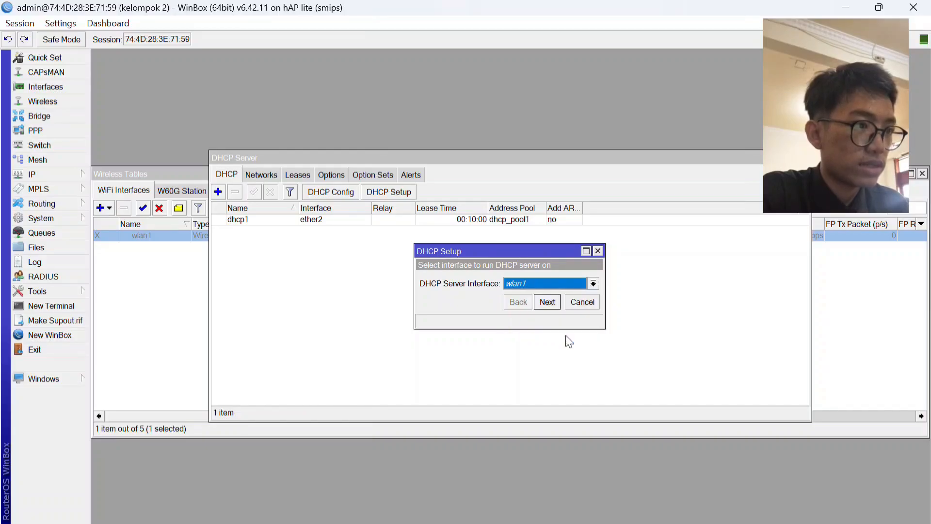
{"action": "left_click", "coordinate": [548, 302]}
{"action": "left_click", "coordinate": [547, 302]}
{"action": "left_click", "coordinate": [547, 301]}
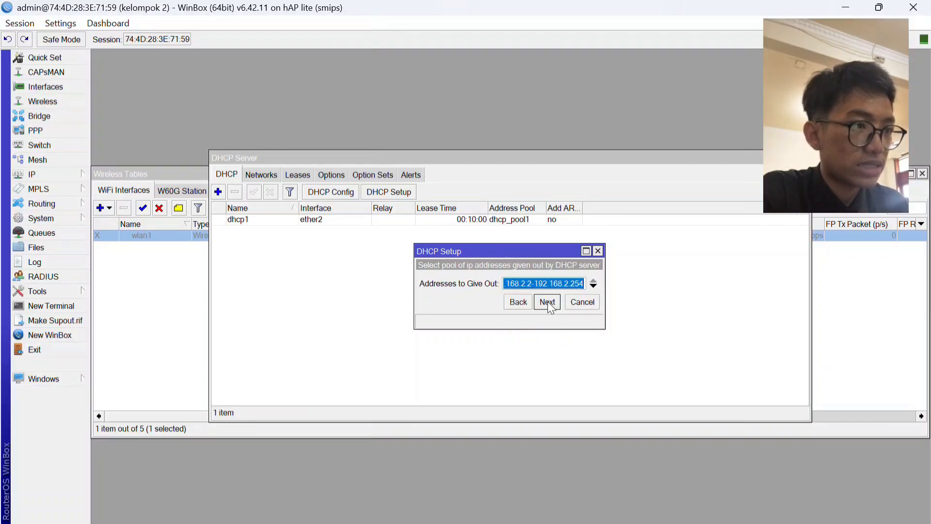
{"action": "left_click", "coordinate": [547, 301]}
{"action": "left_click", "coordinate": [547, 302]}
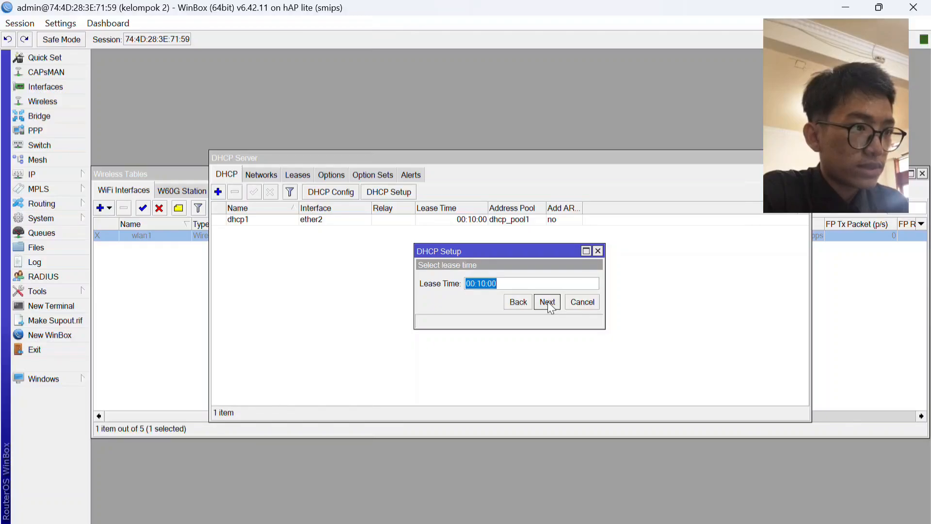
{"action": "left_click", "coordinate": [547, 302]}
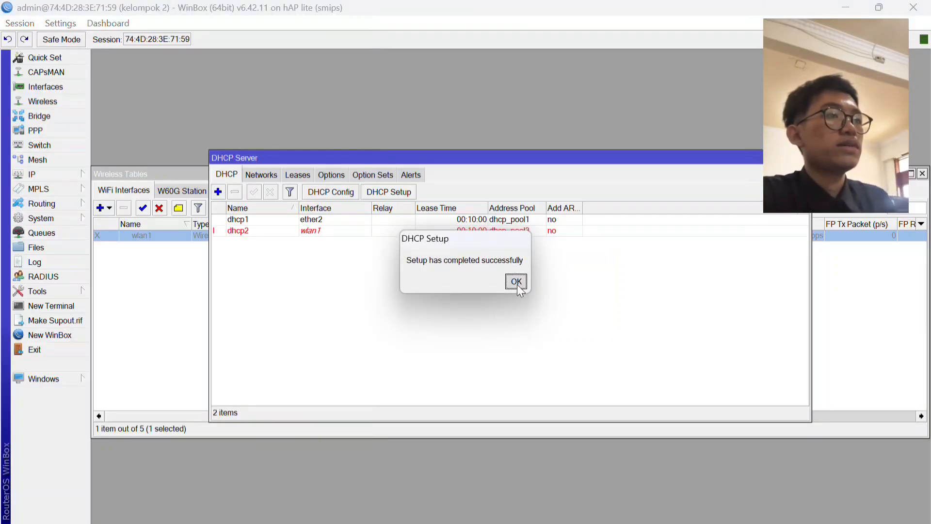
{"action": "left_click", "coordinate": [516, 282]}
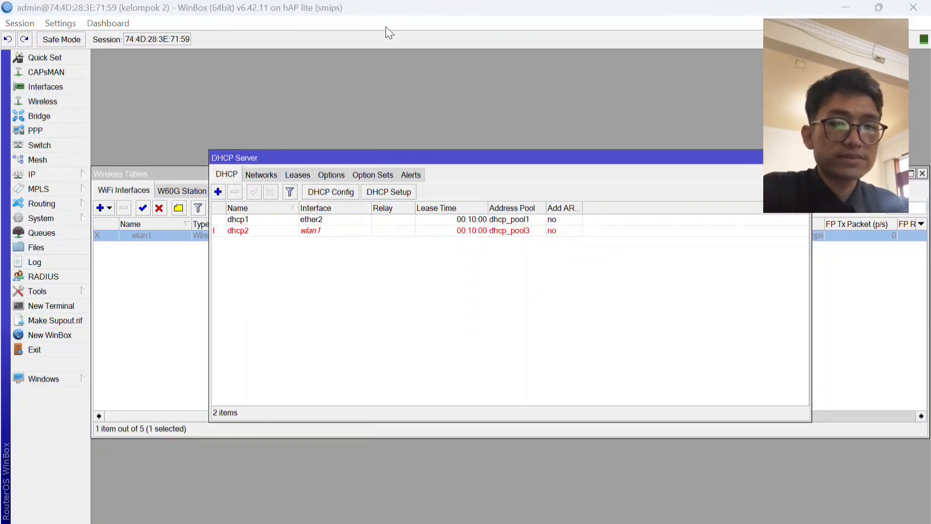
{"action": "key", "text": "Escape"}
{"action": "key", "text": "Escape"}
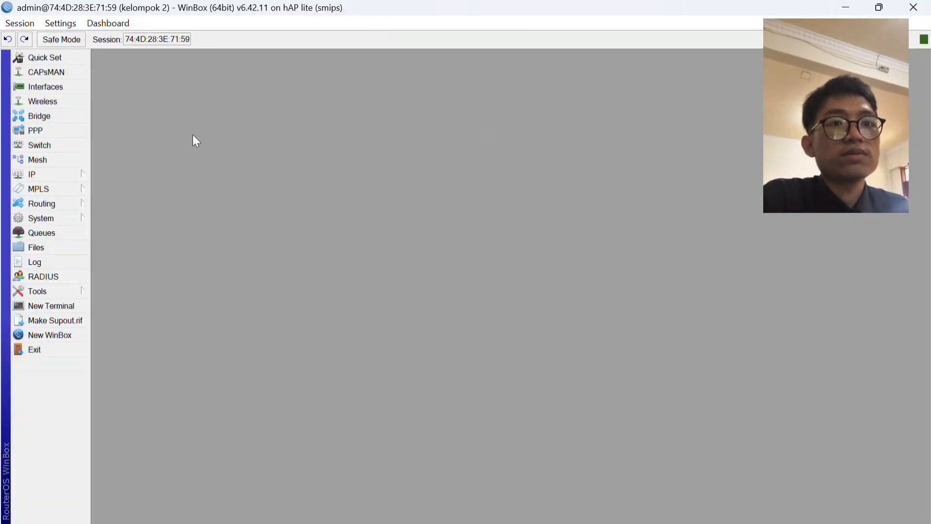
Start Hotspot Setup on wlan1, accepting local address 192.168.2.1/24 with Masquerade Network enabled and the proposed address pool.
{"action": "left_click", "coordinate": [79, 173]}
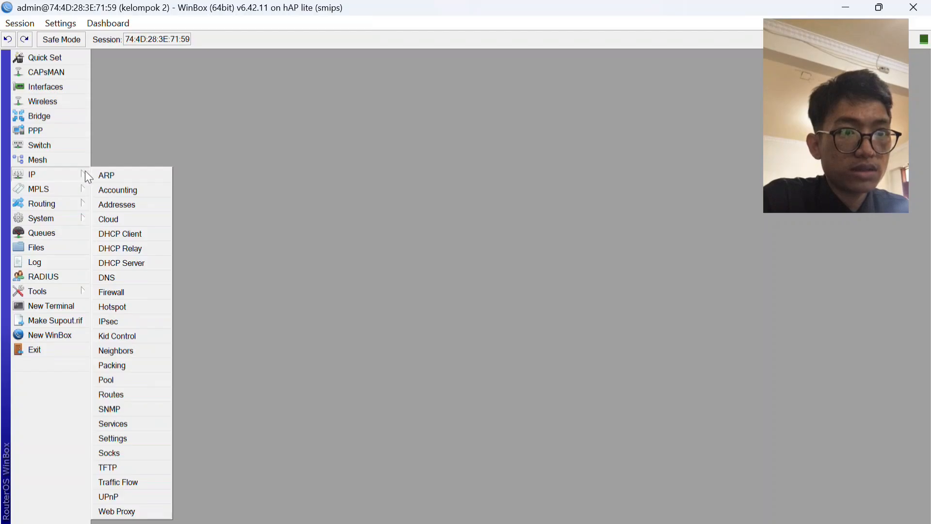
{"action": "left_click", "coordinate": [138, 308]}
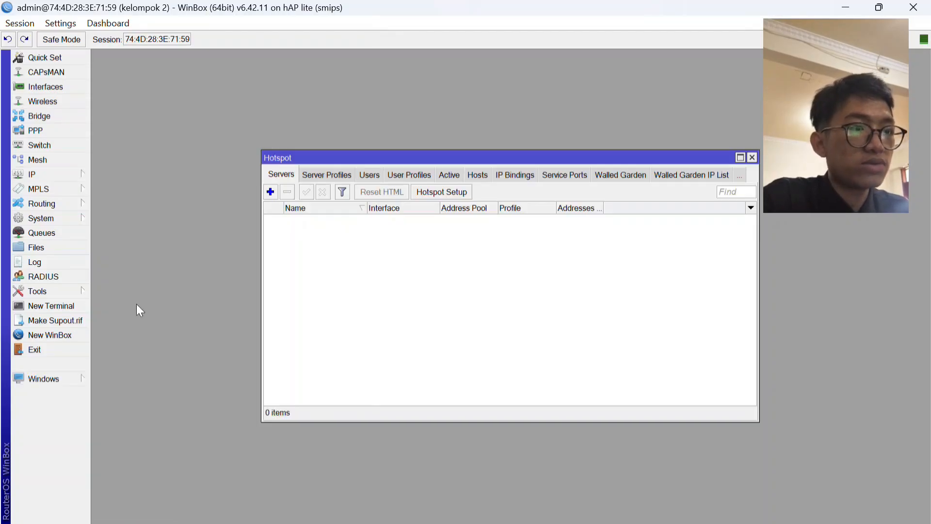
{"action": "left_click", "coordinate": [421, 193]}
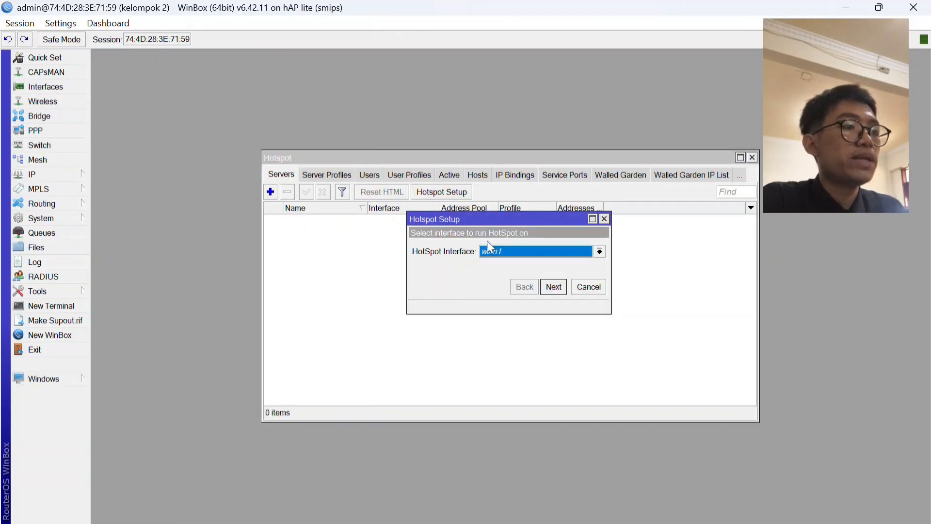
{"action": "left_click", "coordinate": [554, 286]}
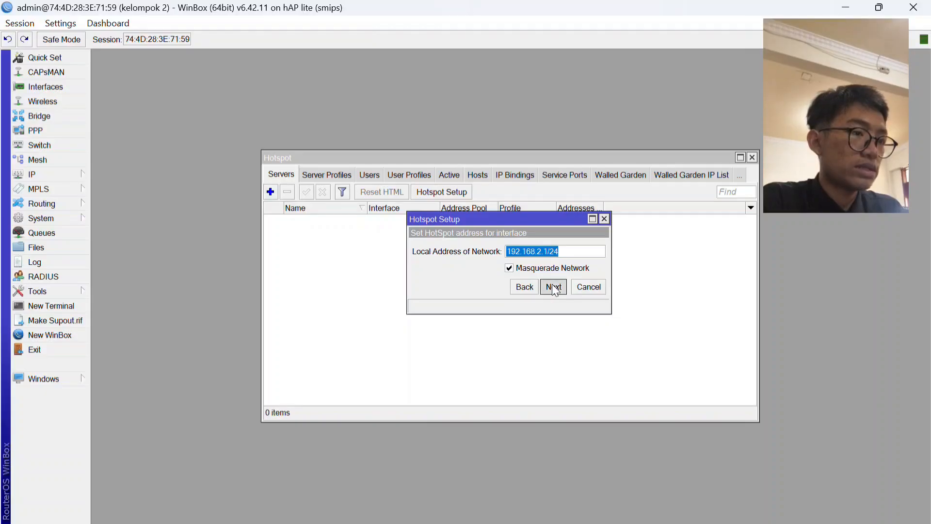
{"action": "left_click", "coordinate": [553, 287]}
{"action": "left_click", "coordinate": [553, 287]}
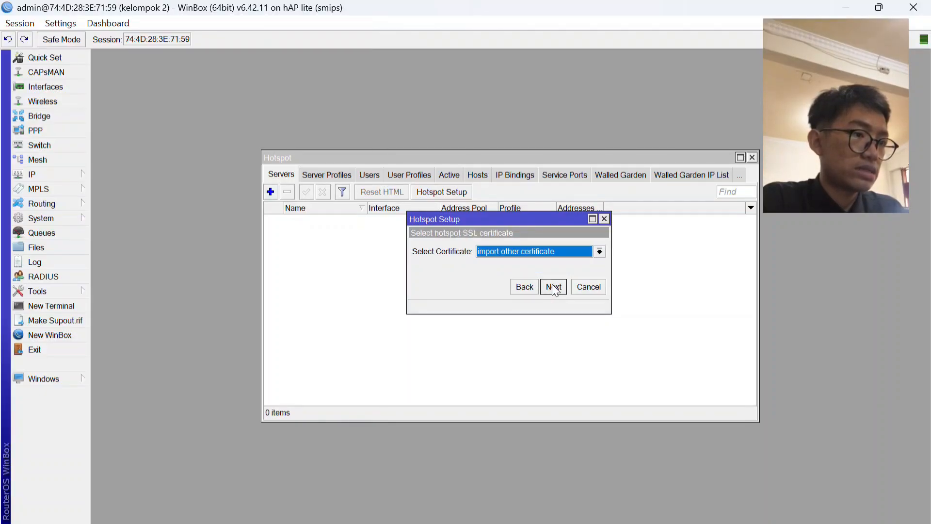
Finish the hotspot setup with certificate none, DNS server 8.8.8.8 and DNS name kelompok2.com, accepting the remaining defaults.
{"action": "left_click", "coordinate": [601, 251]}
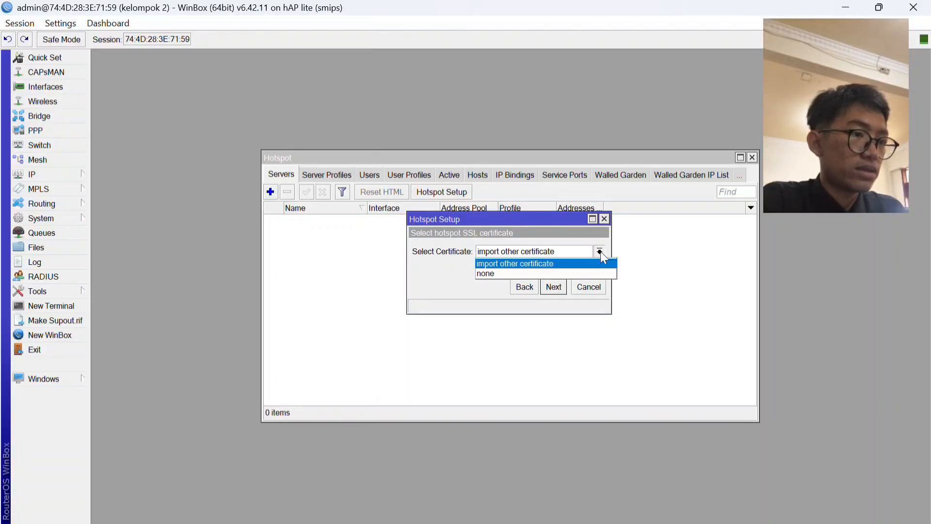
{"action": "left_click", "coordinate": [590, 274]}
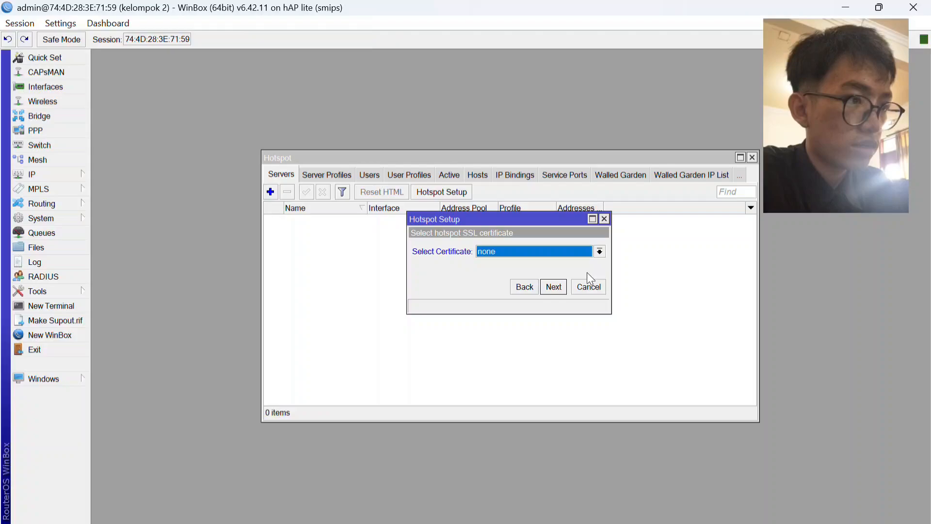
{"action": "left_click", "coordinate": [554, 287]}
{"action": "left_click", "coordinate": [553, 286]}
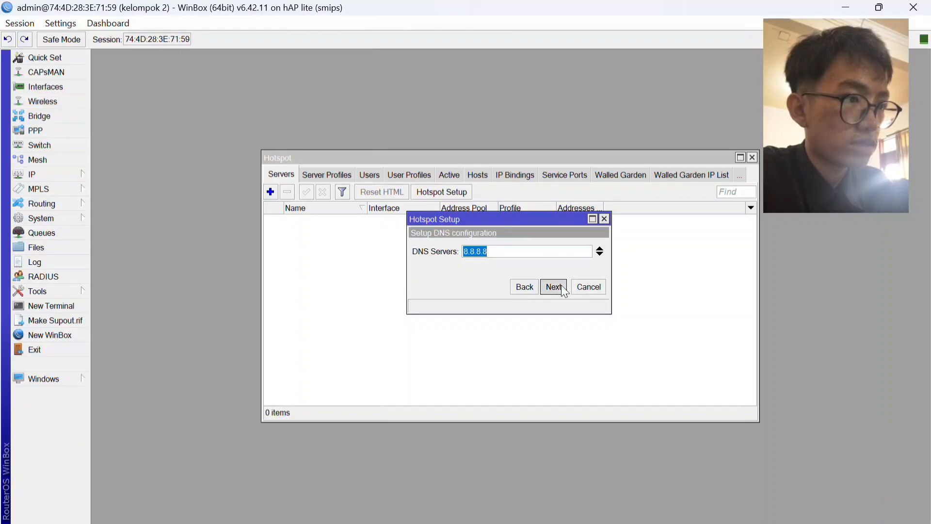
{"action": "left_click", "coordinate": [554, 287]}
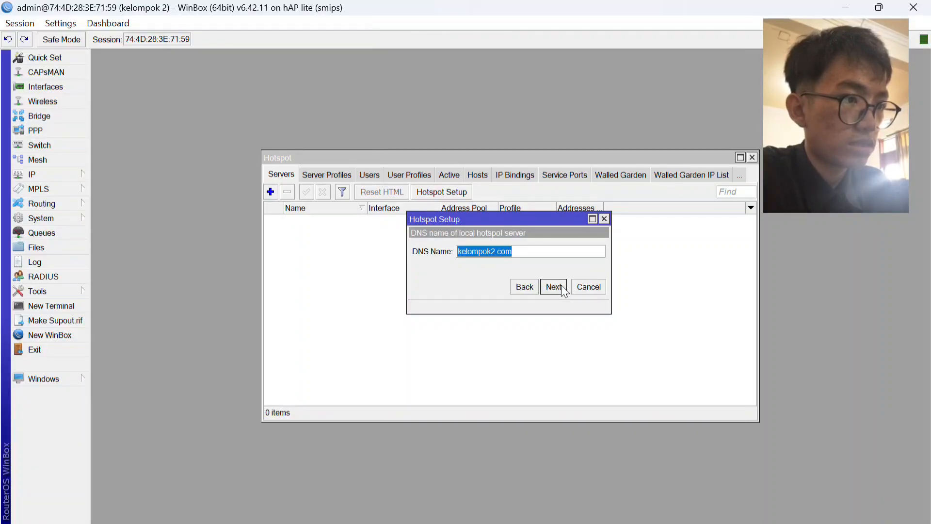
{"action": "left_click", "coordinate": [554, 286]}
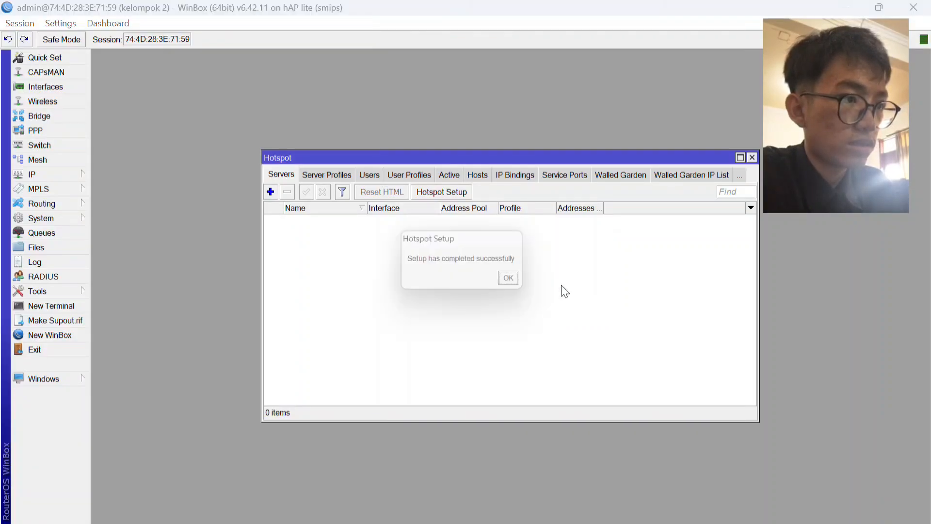
{"action": "left_click", "coordinate": [514, 281]}
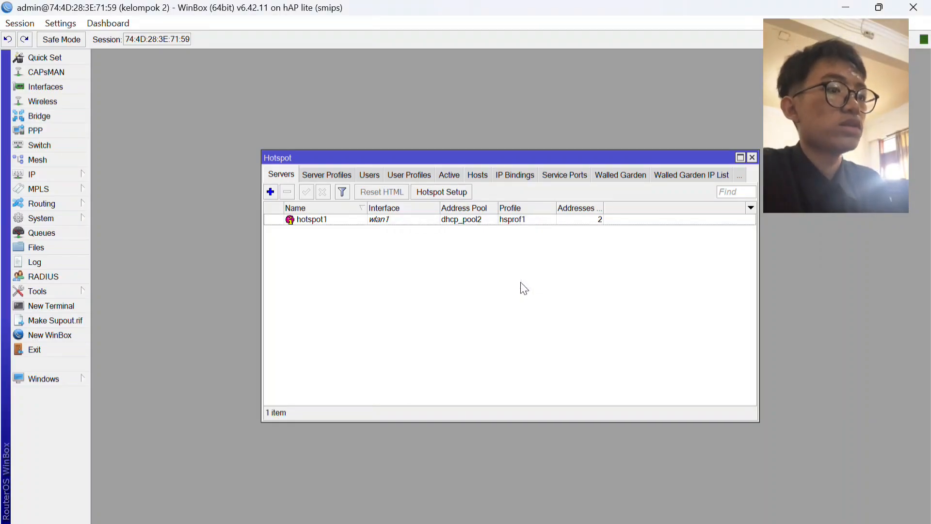
Open the admin hotspot user, enter a password for the account and apply the change.
{"action": "left_click", "coordinate": [450, 219]}
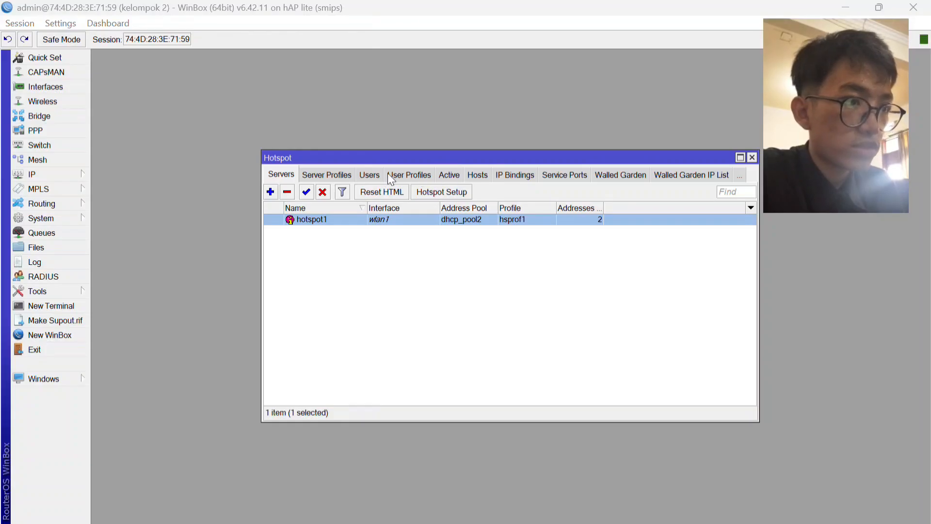
{"action": "left_click", "coordinate": [370, 174]}
{"action": "double_click", "coordinate": [367, 242]}
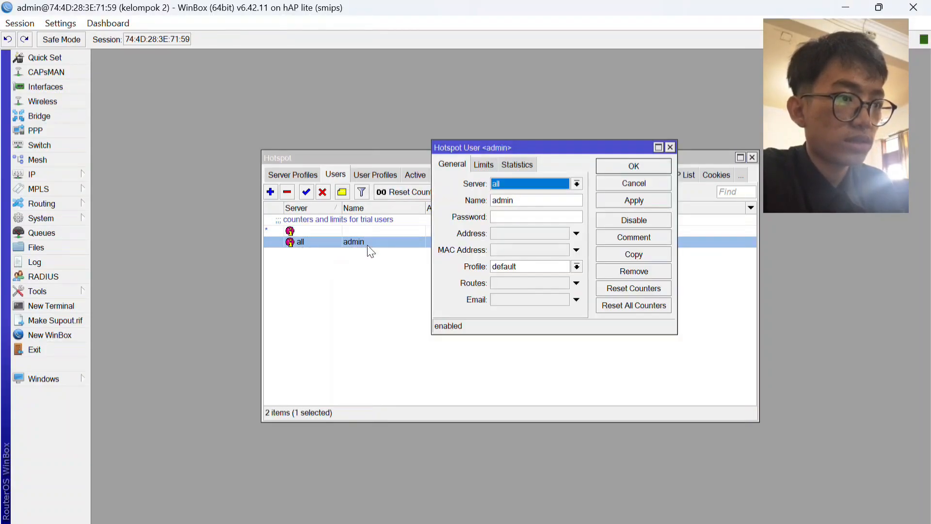
{"action": "left_click", "coordinate": [521, 213]}
{"action": "type", "text": "1234"}
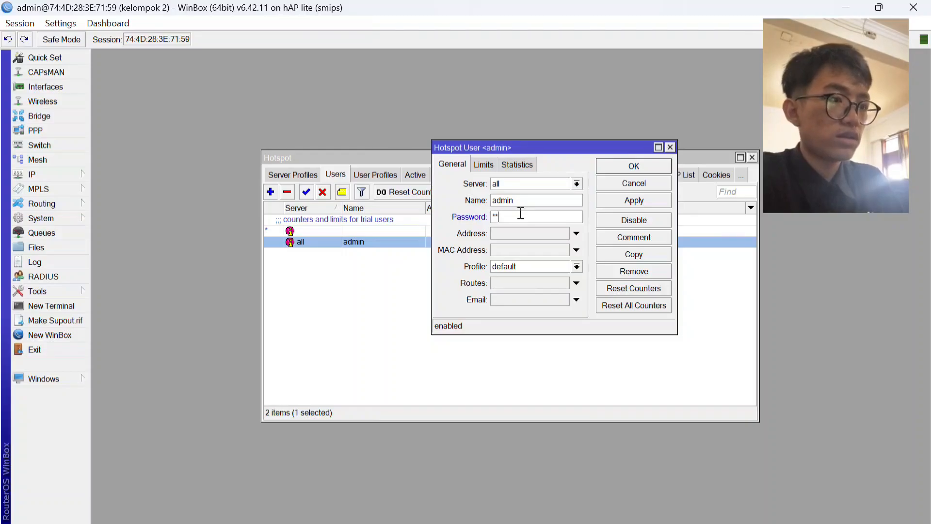
{"action": "type", "text": "5678"}
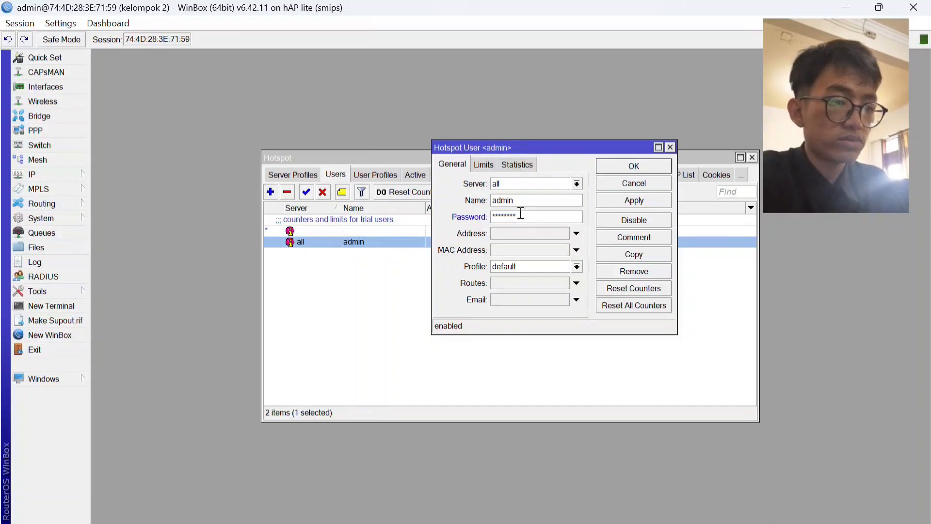
{"action": "left_click", "coordinate": [620, 205]}
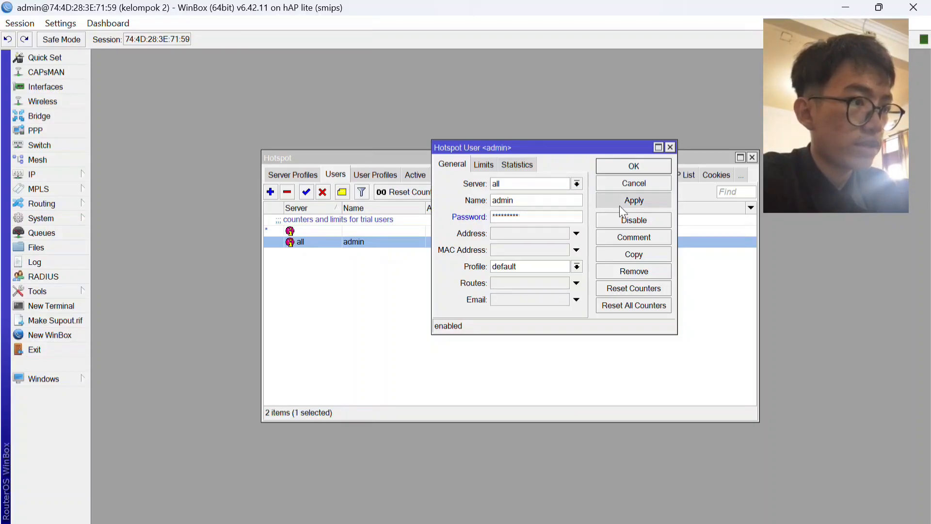
Close the admin hotspot user and set Shared Users to 22 in the default hotspot user profile.
{"action": "left_click", "coordinate": [628, 164]}
{"action": "left_click", "coordinate": [375, 175]}
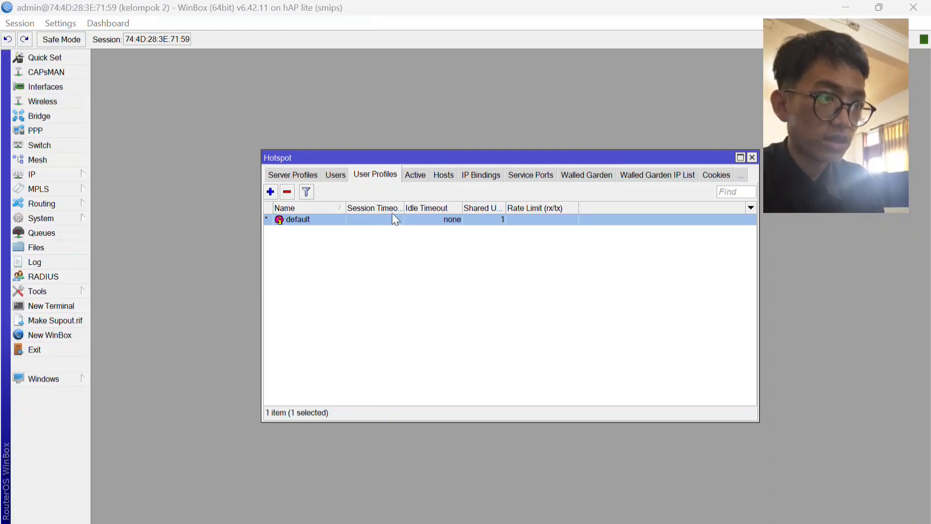
{"action": "double_click", "coordinate": [369, 220]}
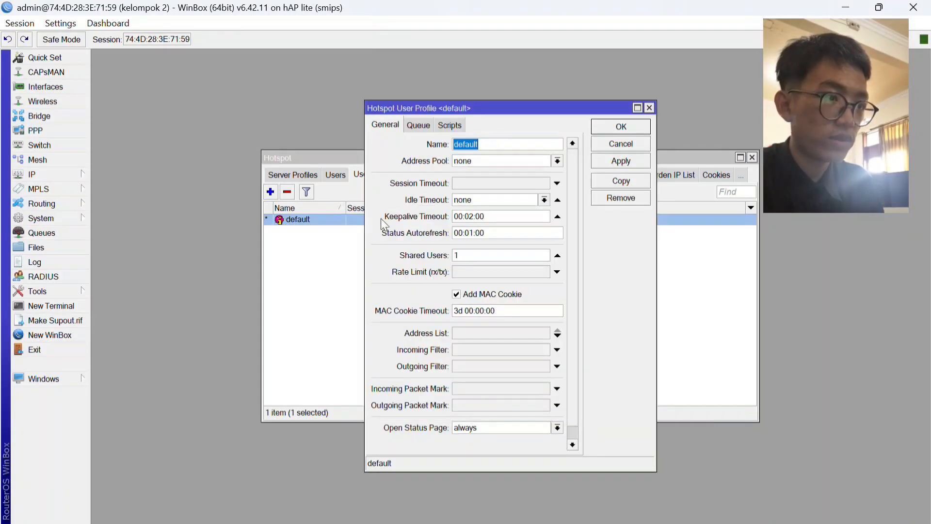
{"action": "left_click", "coordinate": [469, 258]}
{"action": "key", "text": "BackSpace"}
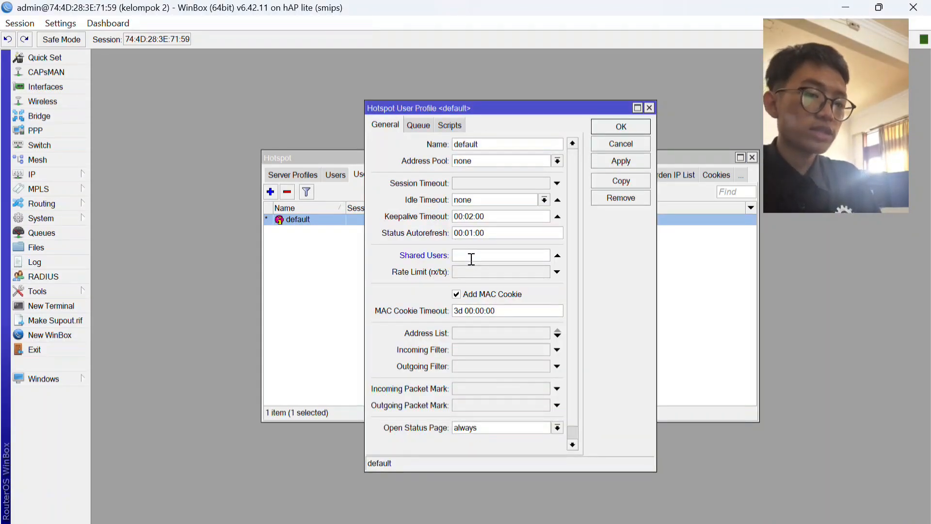
{"action": "type", "text": "22"}
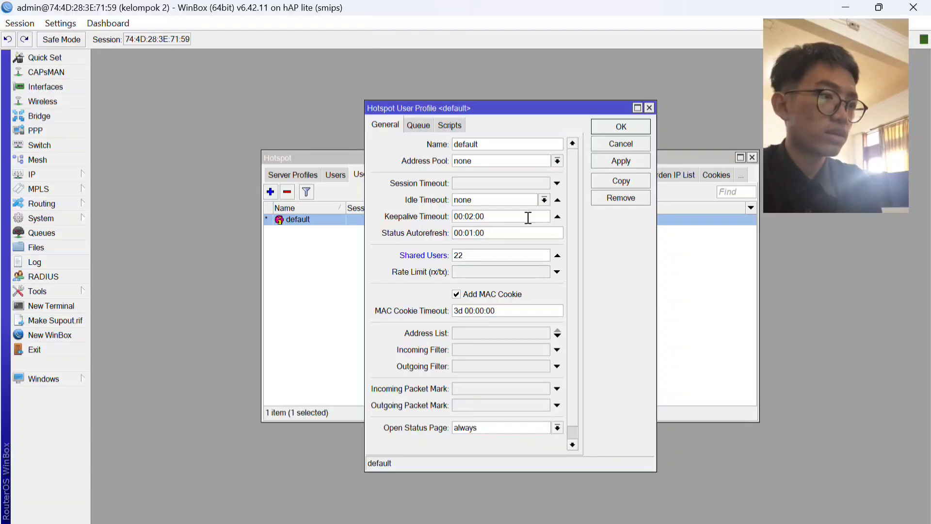
{"action": "left_click", "coordinate": [612, 164]}
{"action": "left_click", "coordinate": [621, 128]}
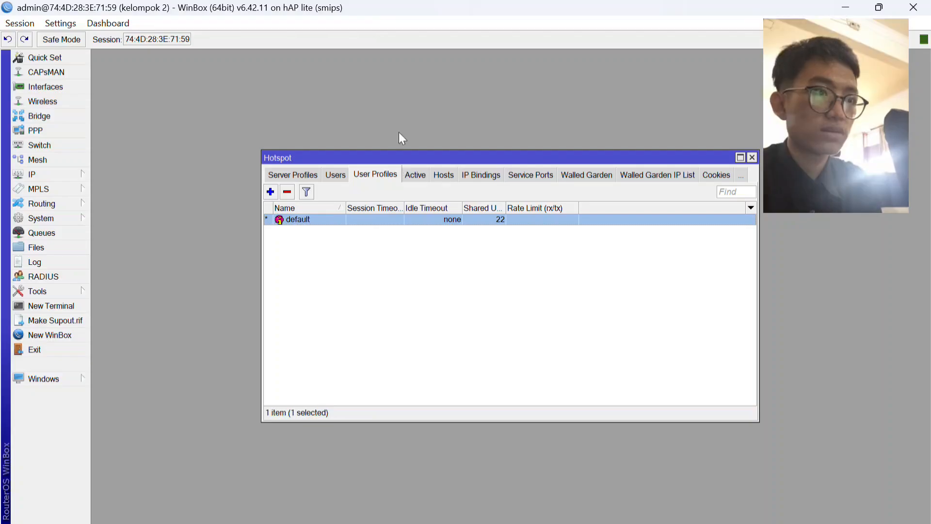
Open the browser login page of the Kelompok 2 hotspot from the Windows Wi-Fi connection list.
{"action": "left_click", "coordinate": [390, 24]}
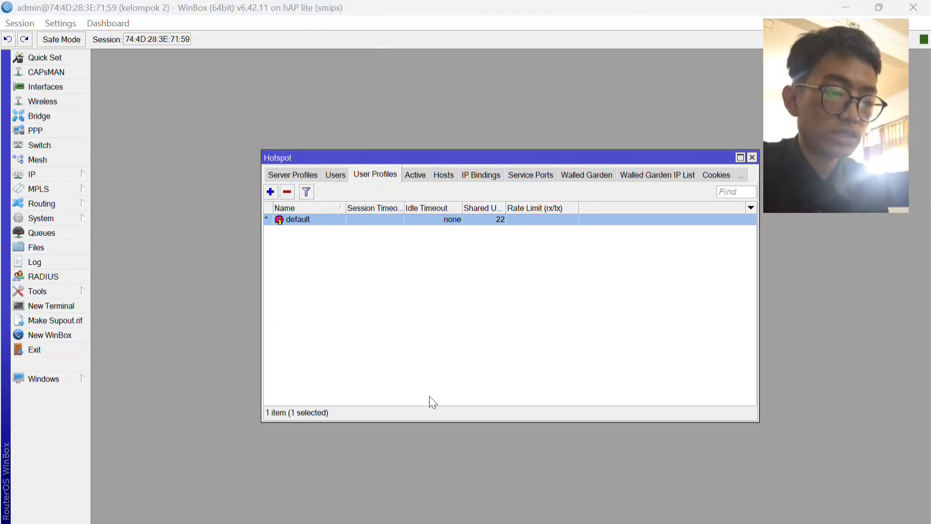
{"action": "key", "text": "super"}
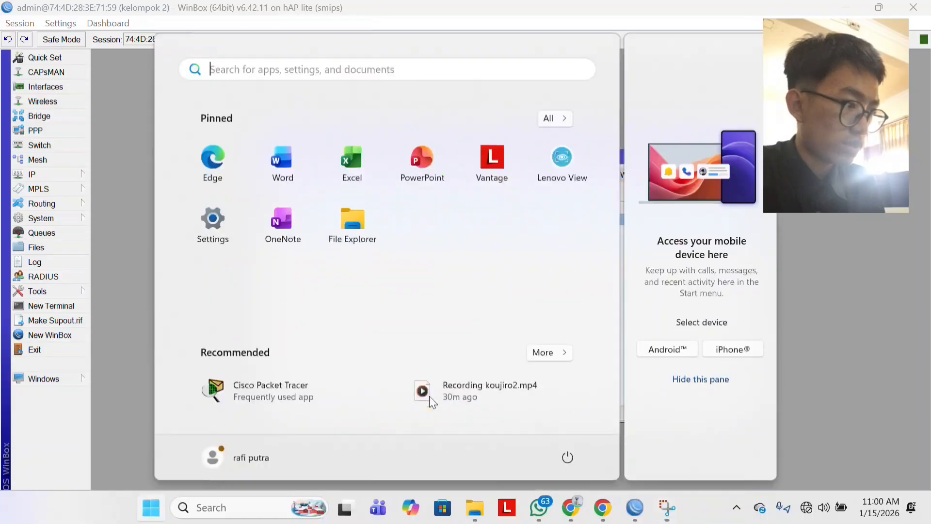
{"action": "left_click", "coordinate": [815, 511]}
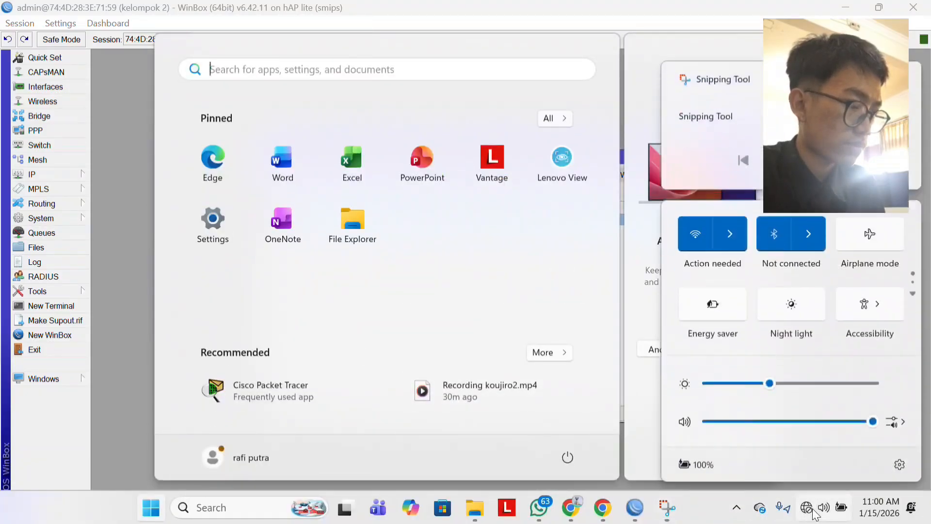
{"action": "left_click", "coordinate": [737, 247]}
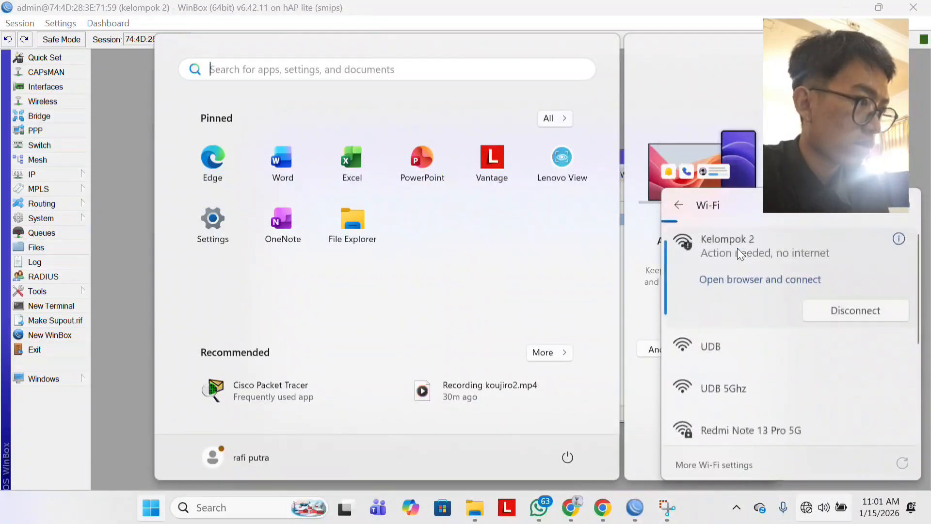
{"action": "left_click", "coordinate": [758, 284]}
Log in to the hotspot gateway as admin with the account password.
{"action": "left_click", "coordinate": [510, 293]}
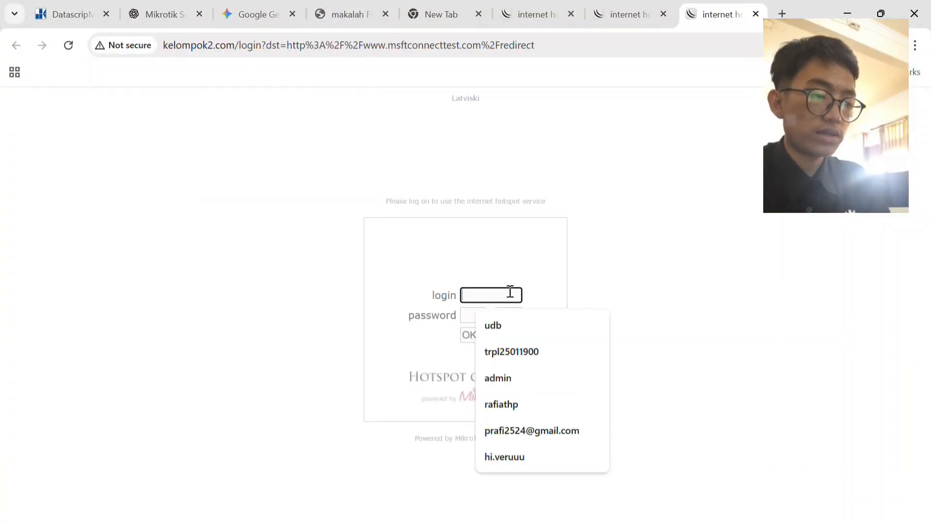
{"action": "type", "text": "admin"}
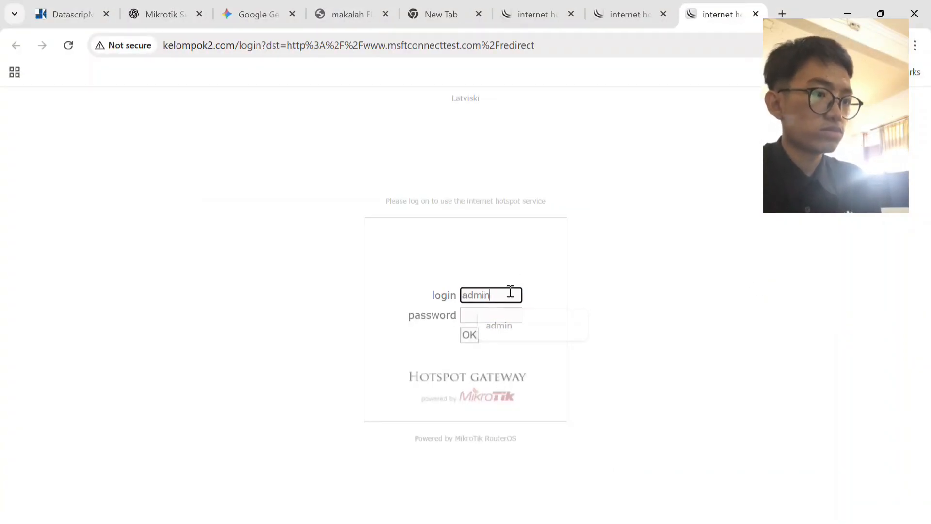
{"action": "left_click", "coordinate": [494, 315]}
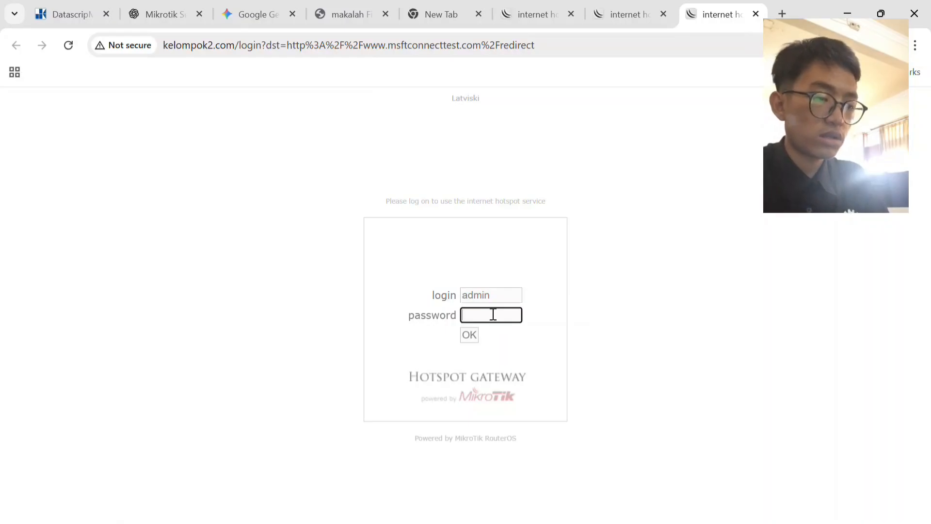
{"action": "type", "text": "******"}
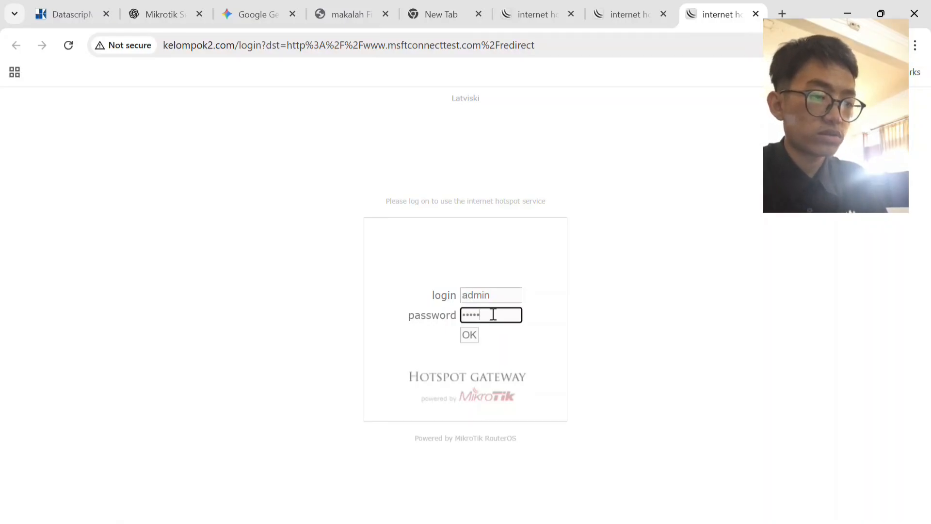
{"action": "type", "text": "**"}
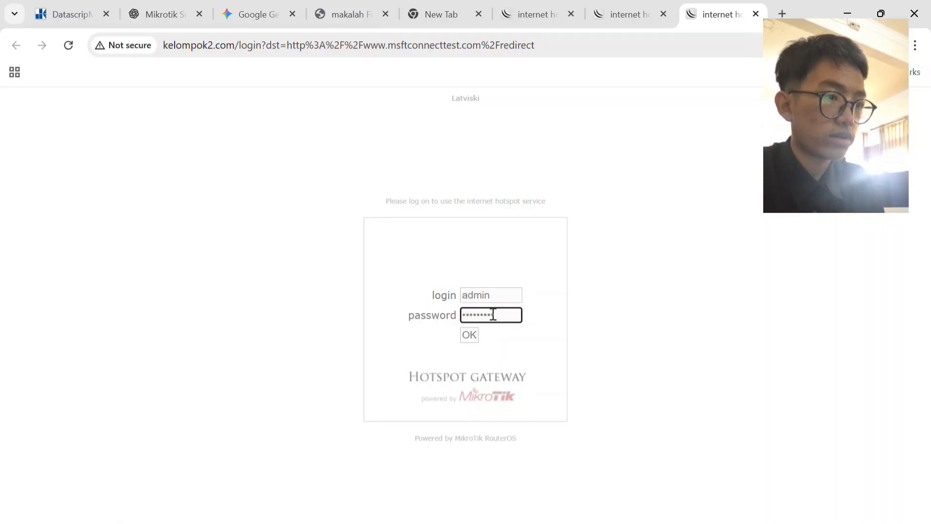
{"action": "left_click", "coordinate": [475, 336]}
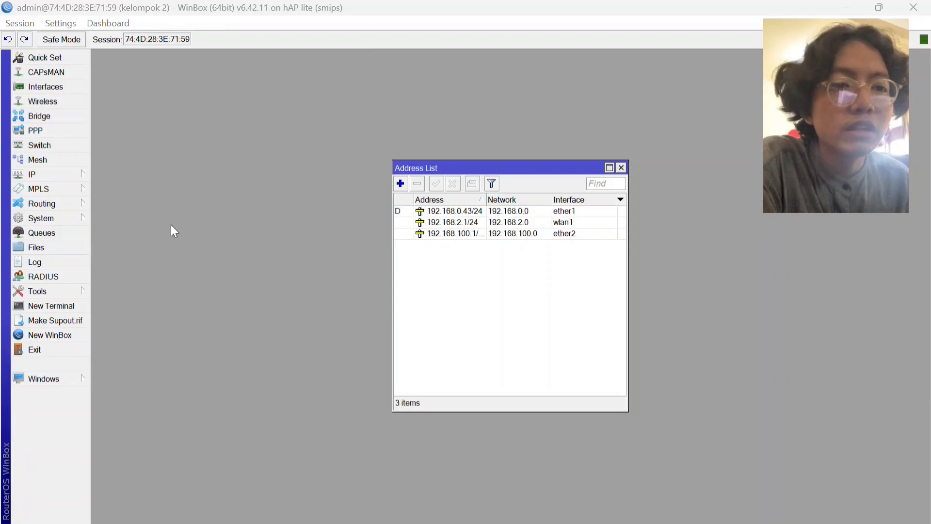
In the WinBox firewall, start a new Layer7 protocol entry named "blok linux".
{"action": "left_click", "coordinate": [46, 171]}
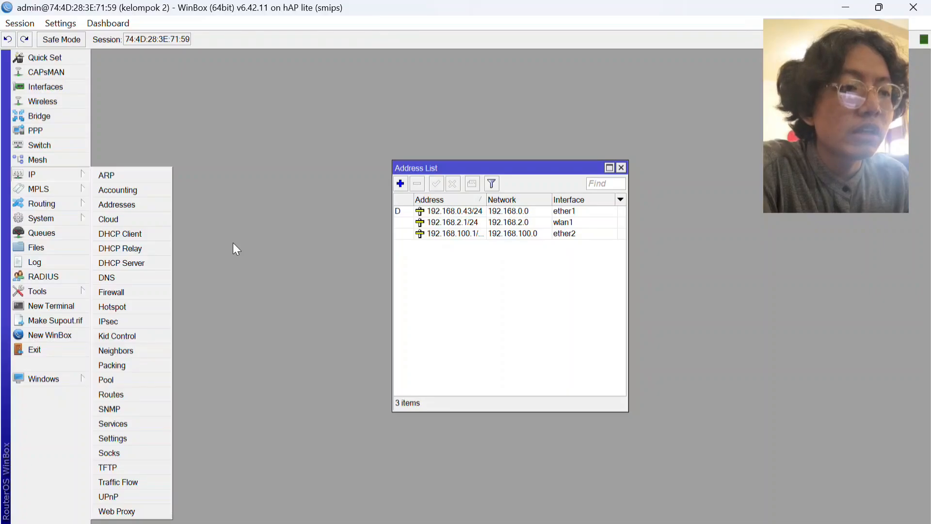
{"action": "left_click", "coordinate": [130, 292]}
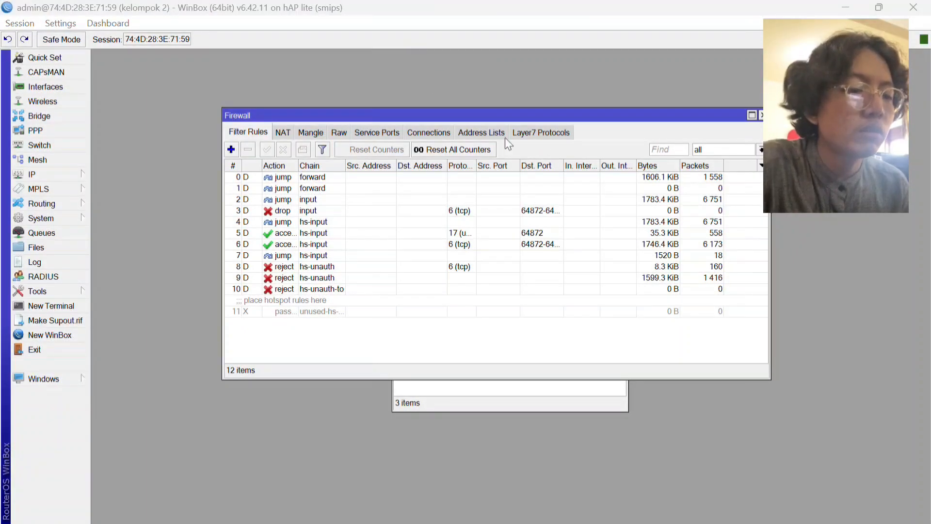
{"action": "left_click", "coordinate": [538, 131]}
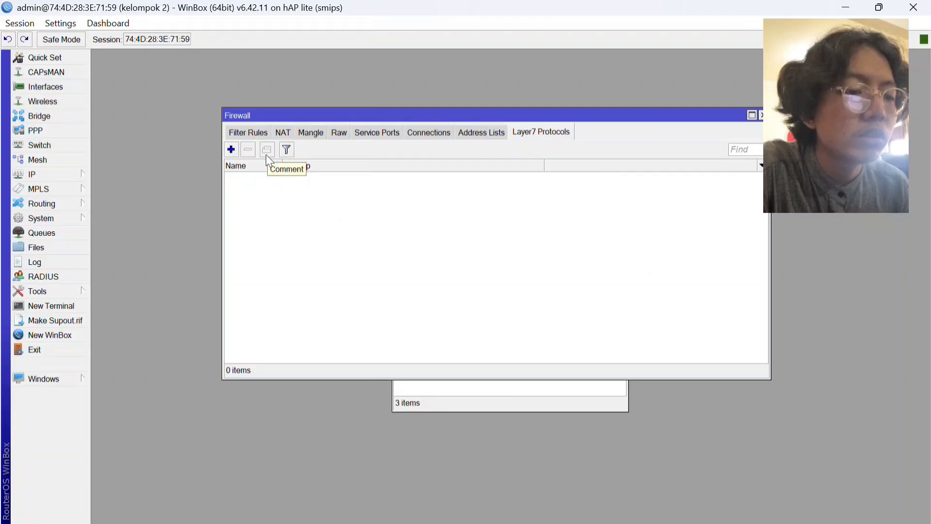
{"action": "left_click", "coordinate": [231, 151]}
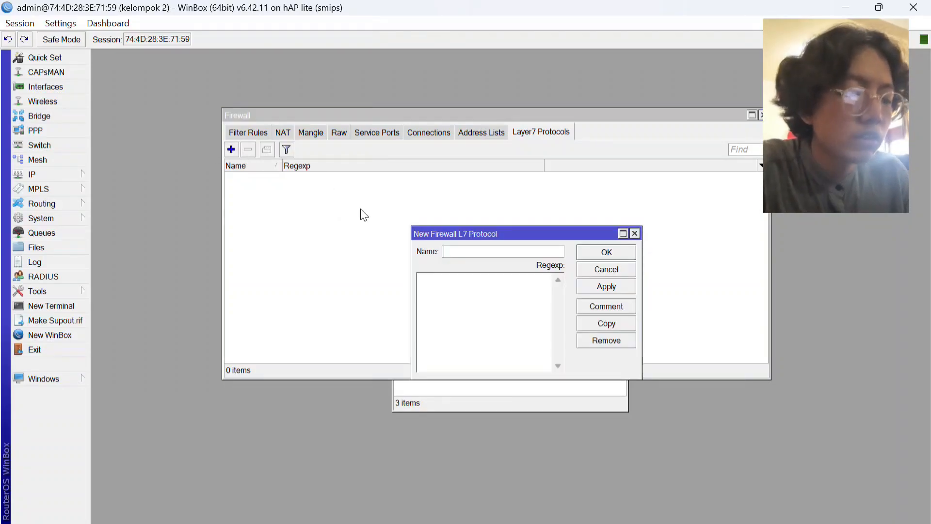
{"action": "type", "text": "Blok "}
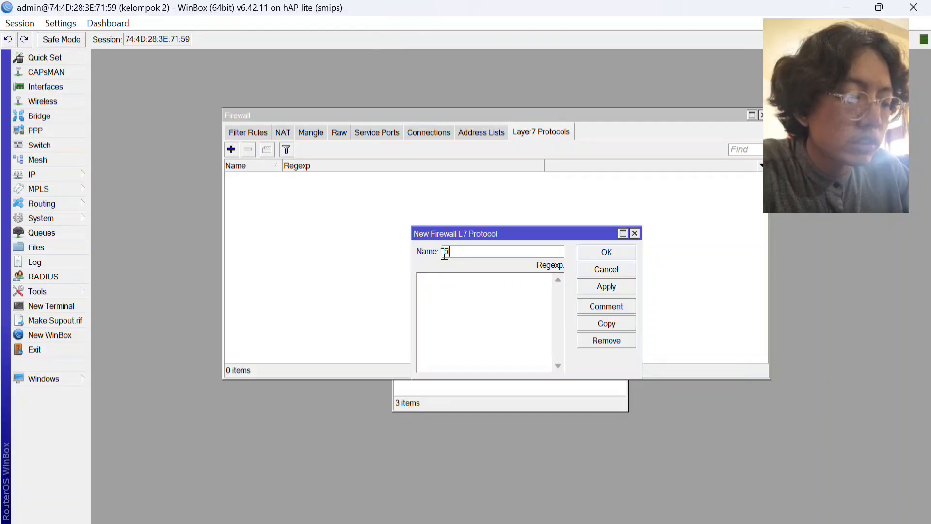
{"action": "type", "text": "linux"}
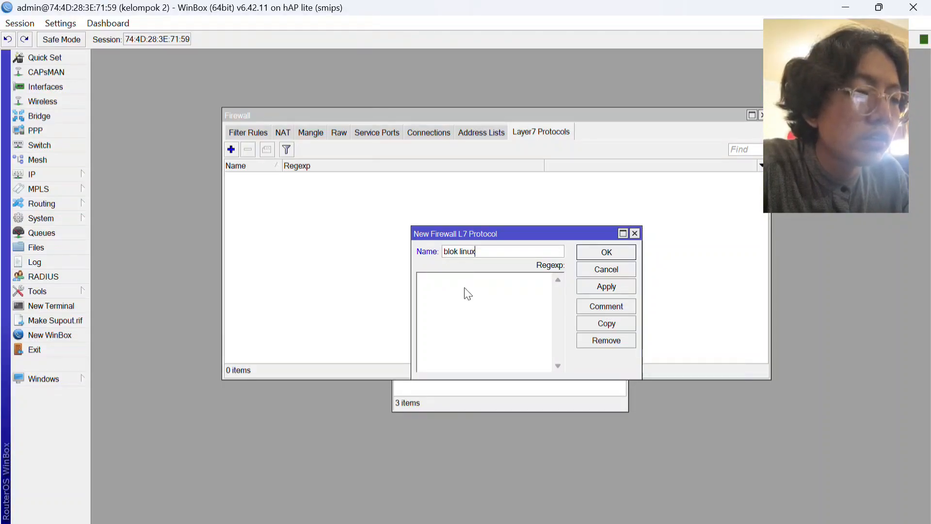
Set the entry's regexp to linux.org and save the Layer7 protocol.
{"action": "left_click", "coordinate": [451, 282]}
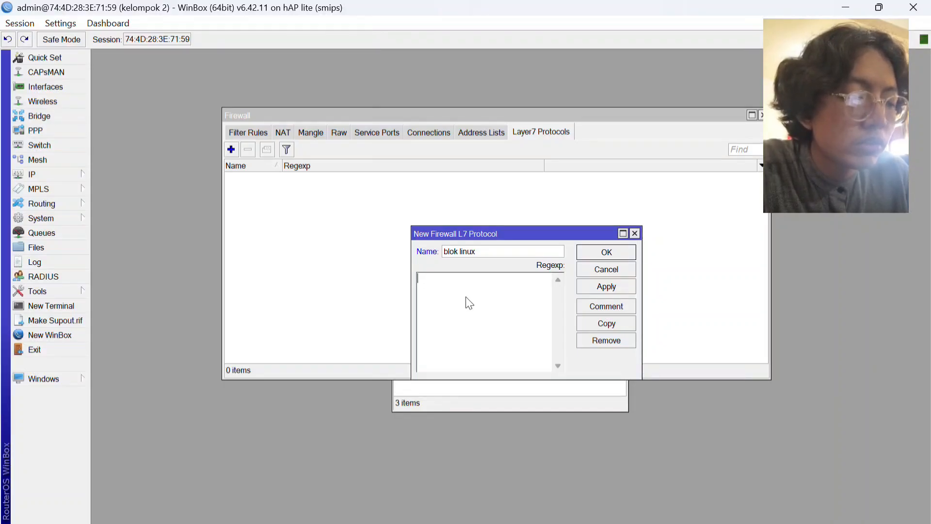
{"action": "type", "text": "lonux"}
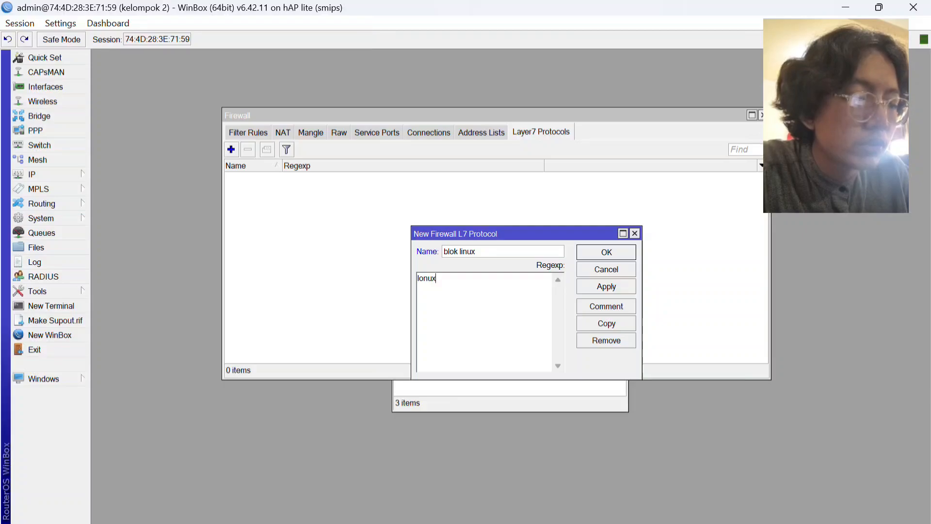
{"action": "key", "text": "BackSpace"}
{"action": "key", "text": "BackSpace"}
{"action": "key", "text": "BackSpace"}
{"action": "key", "text": "BackSpace"}
{"action": "key", "text": "BackSpace"}
{"action": "type", "text": "linu"}
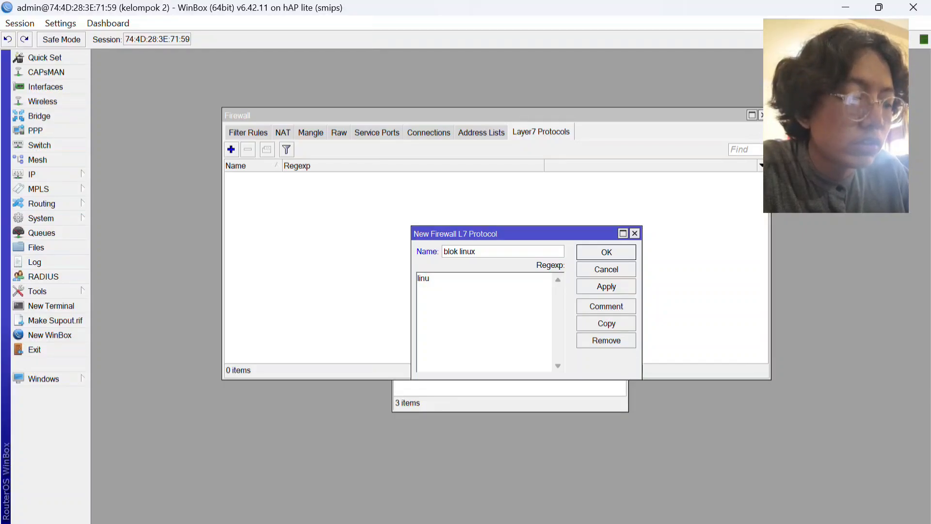
{"action": "type", "text": "x.org"}
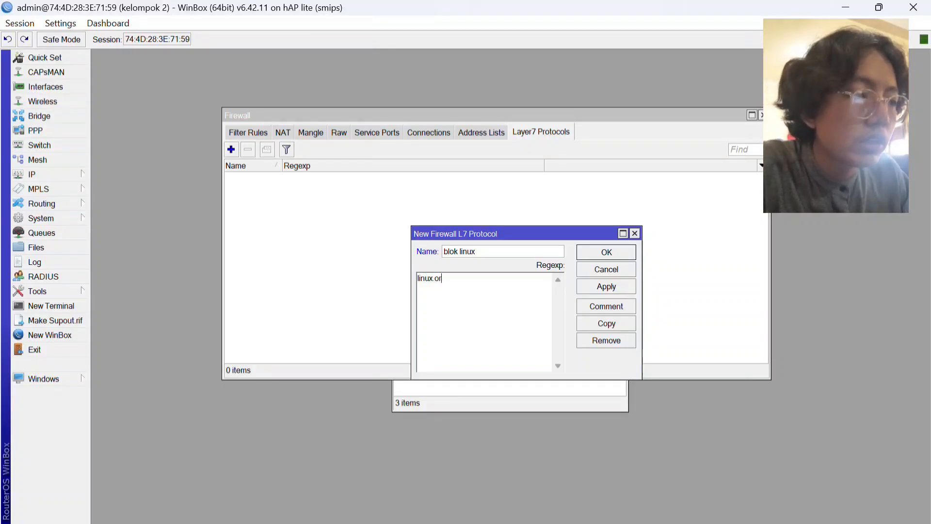
{"action": "left_click", "coordinate": [606, 286]}
{"action": "left_click", "coordinate": [608, 250]}
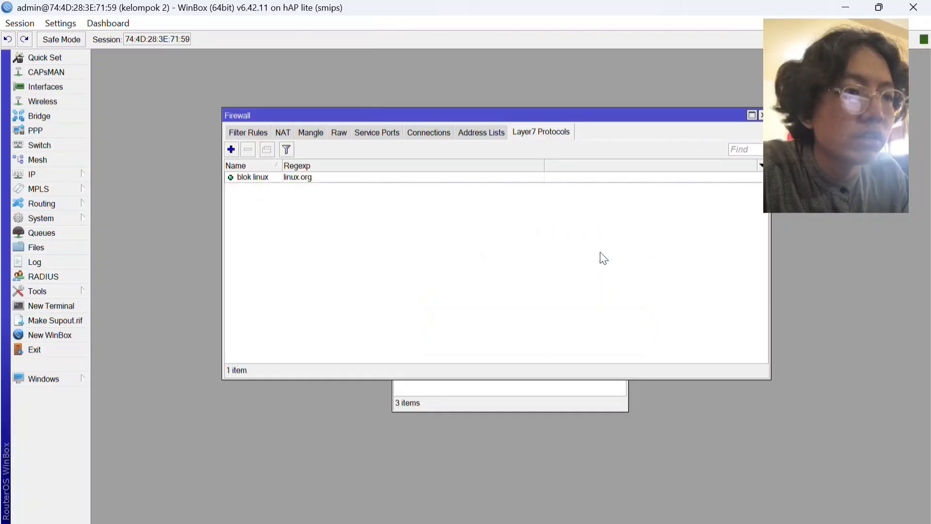
{"action": "left_click", "coordinate": [251, 130]}
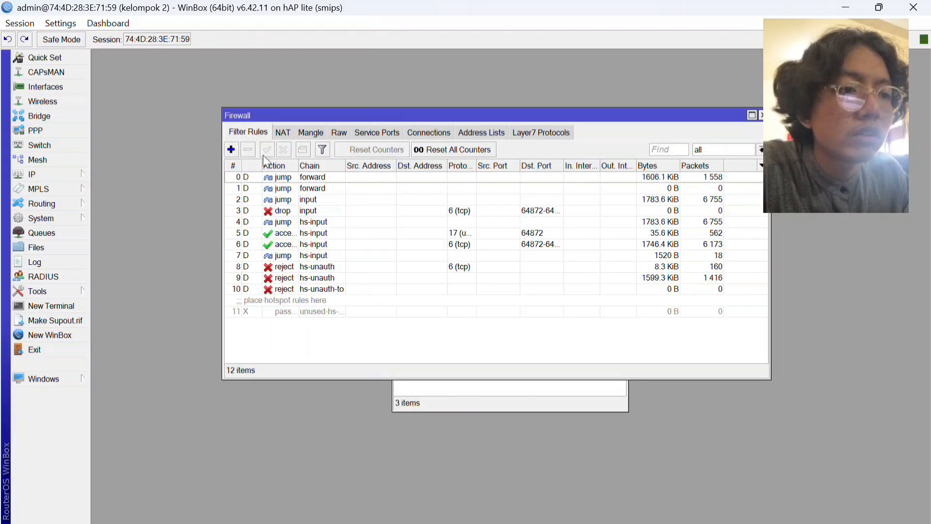
{"action": "left_click", "coordinate": [283, 132]}
{"action": "scroll", "coordinate": [430, 353], "scroll_direction": "down", "scroll_amount": 3}
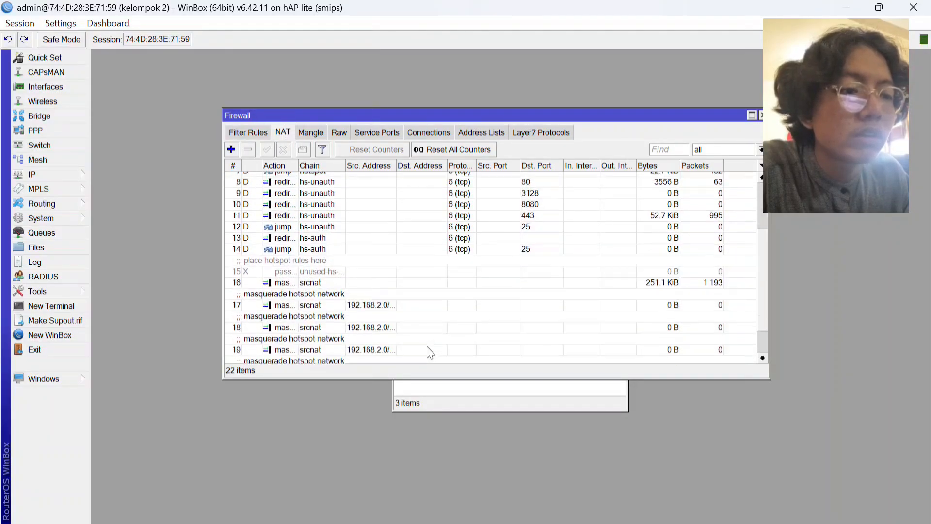
{"action": "scroll", "coordinate": [430, 353], "scroll_direction": "down", "scroll_amount": 1}
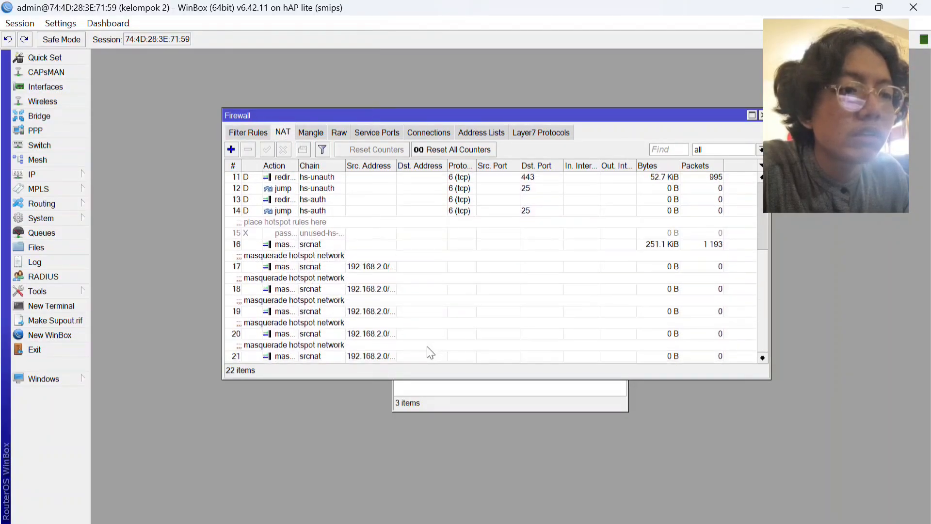
{"action": "left_click", "coordinate": [248, 134]}
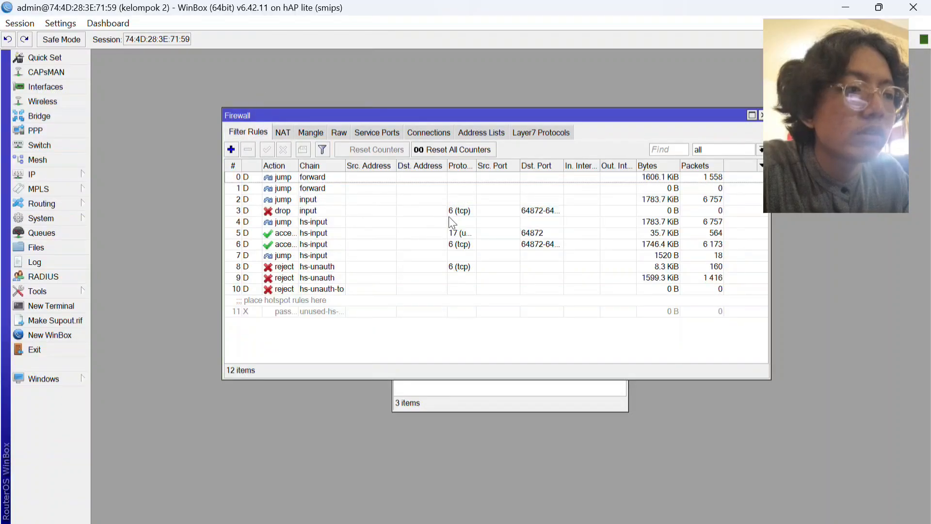
Add a firewall Layer7 protocol named "blok whatsapp" with the regexp whatsapp.com and save it.
{"action": "left_click", "coordinate": [532, 139]}
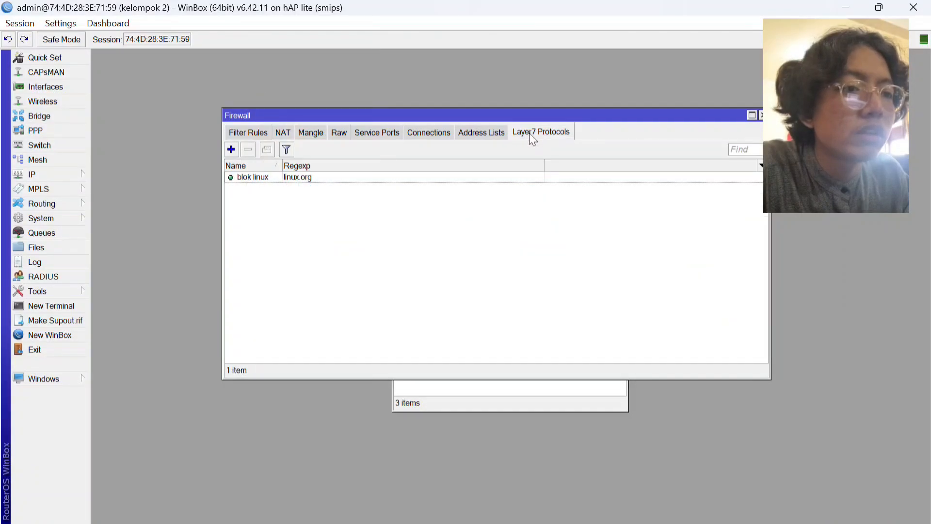
{"action": "left_click", "coordinate": [231, 150]}
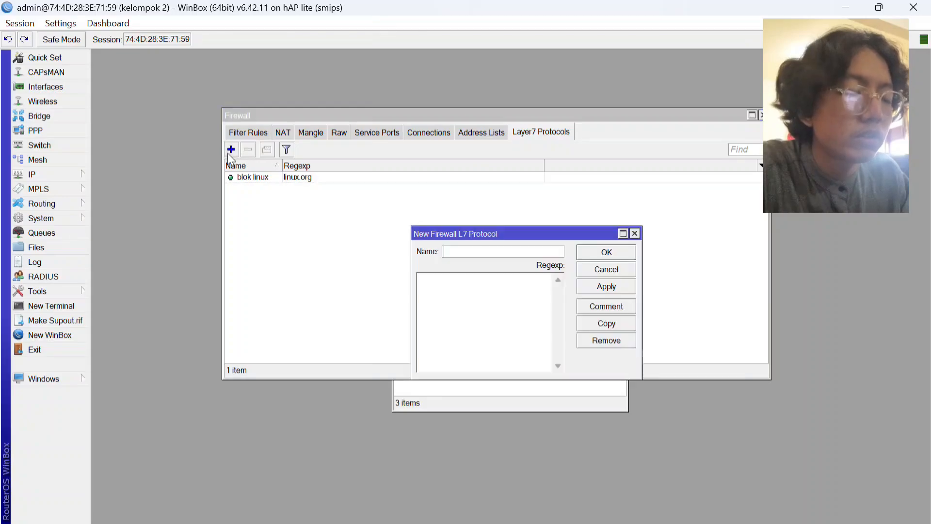
{"action": "type", "text": "blok "}
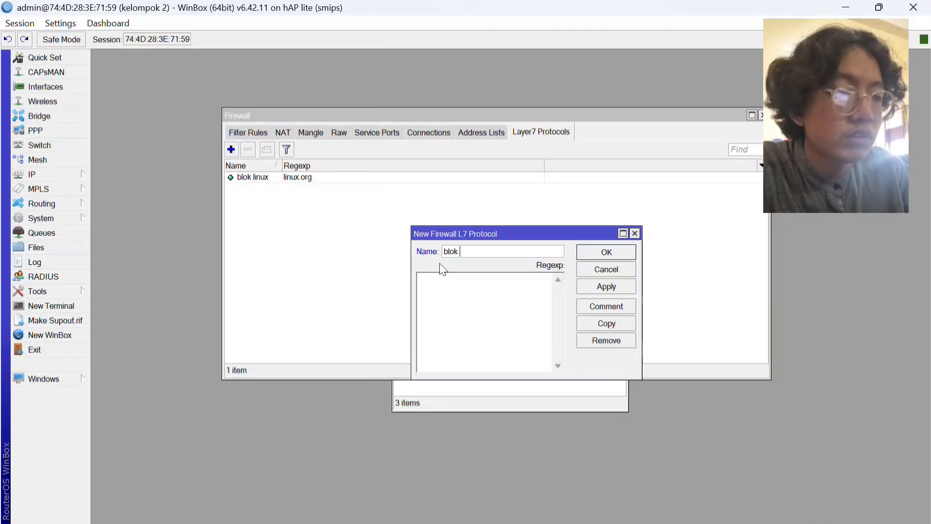
{"action": "type", "text": "what"}
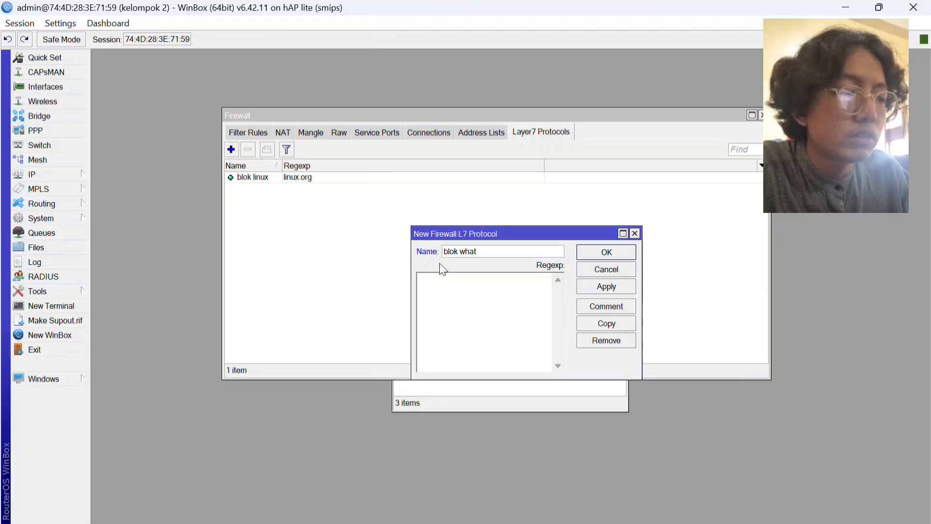
{"action": "type", "text": "sapp"}
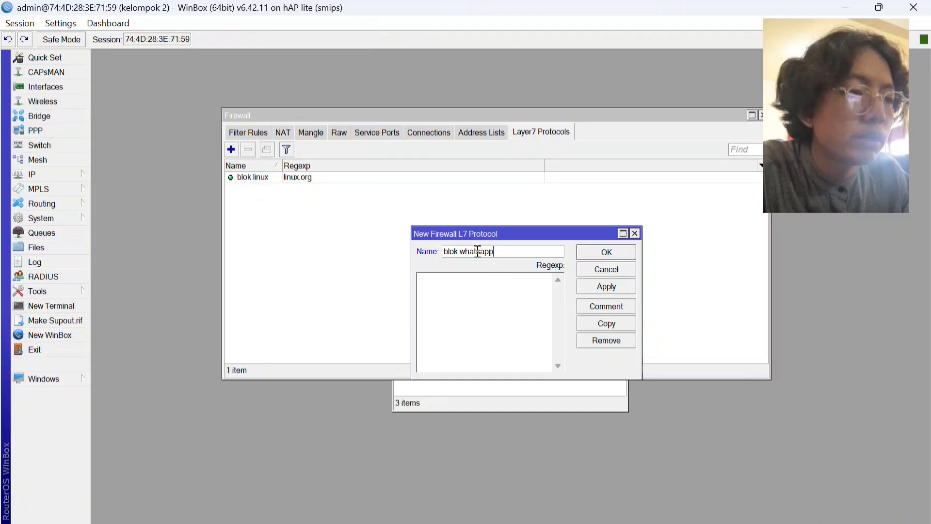
{"action": "left_click", "coordinate": [487, 292]}
{"action": "type", "text": "wha"}
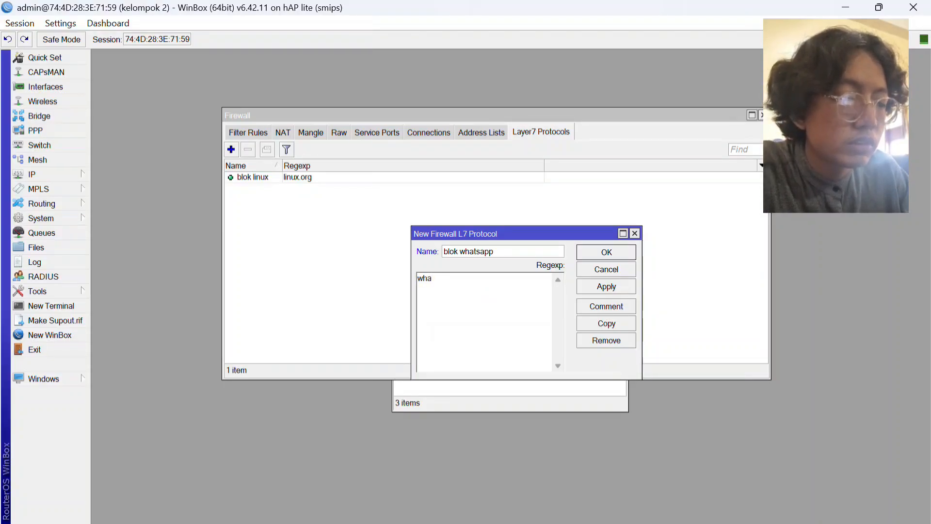
{"action": "type", "text": "tsapp"}
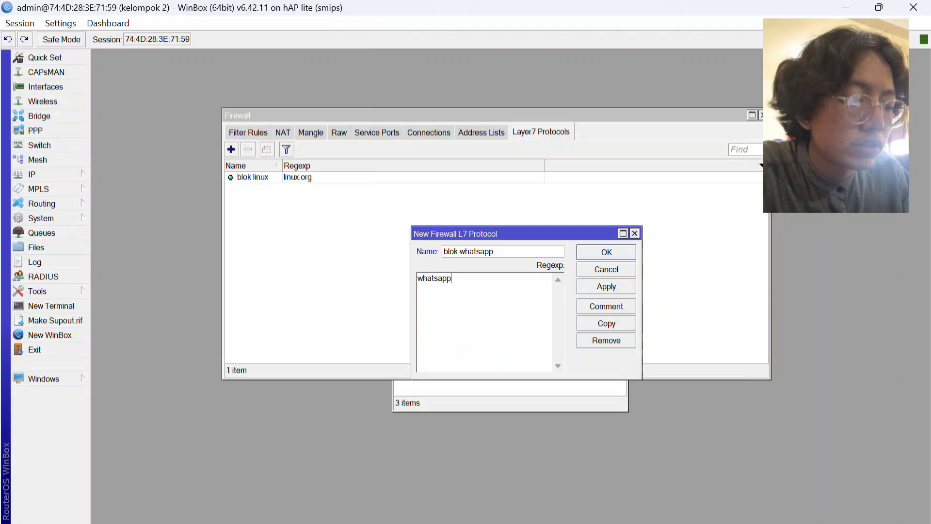
{"action": "type", "text": ".com"}
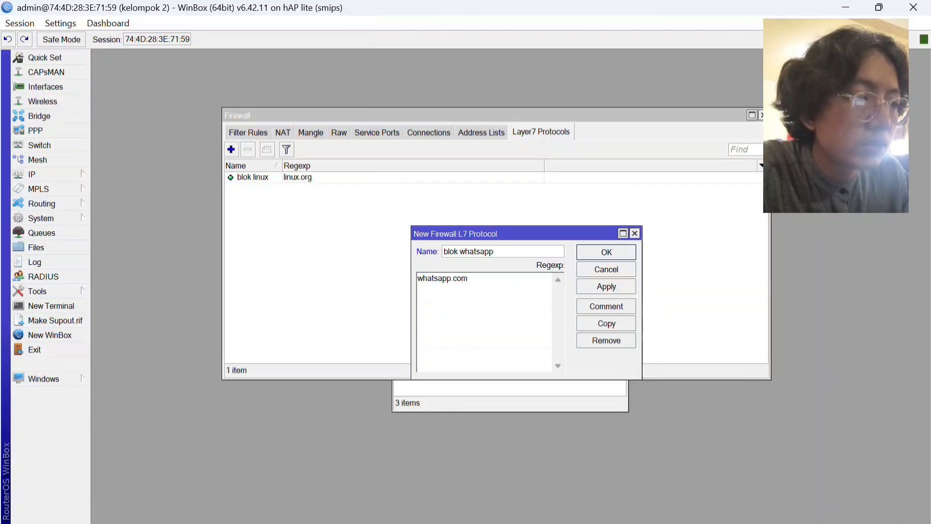
{"action": "left_click", "coordinate": [602, 286]}
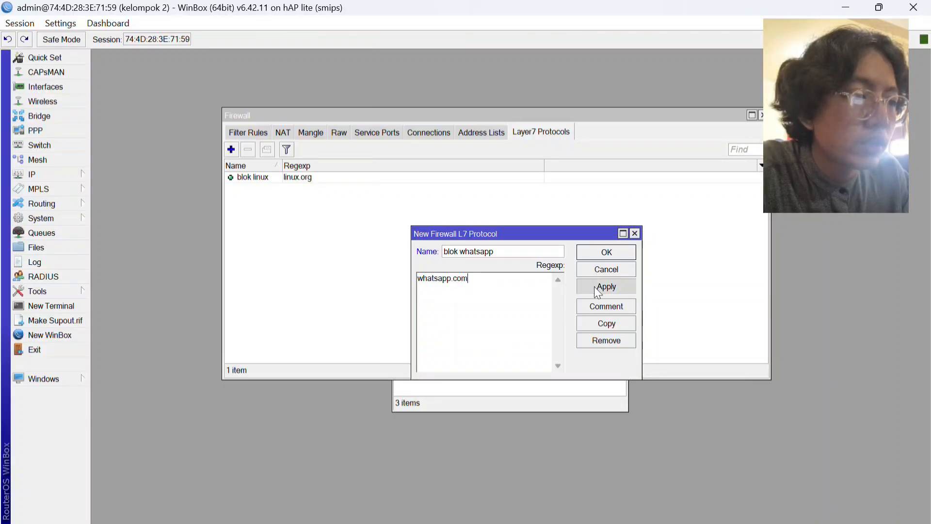
{"action": "left_click", "coordinate": [607, 254]}
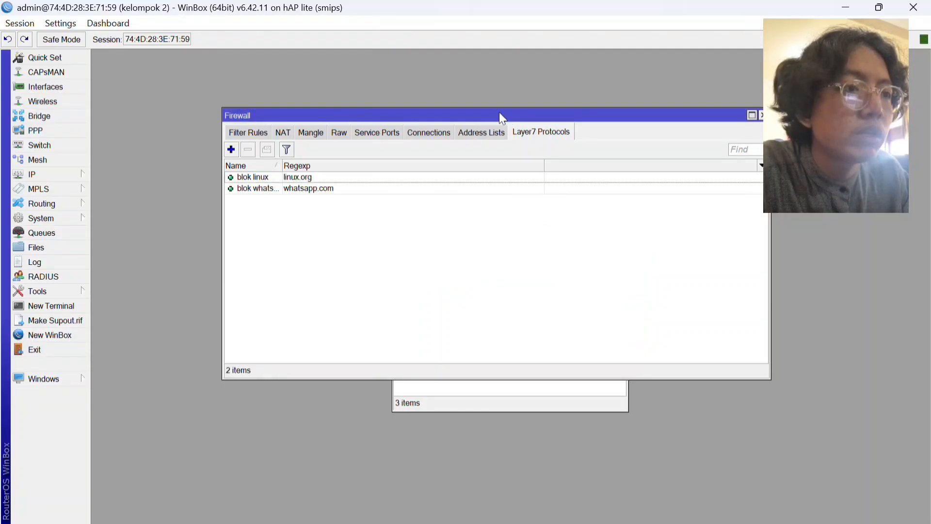
Add another Layer7 protocol named "blok youtube" with the regexp youtube.com and save it.
{"action": "left_click", "coordinate": [388, 31]}
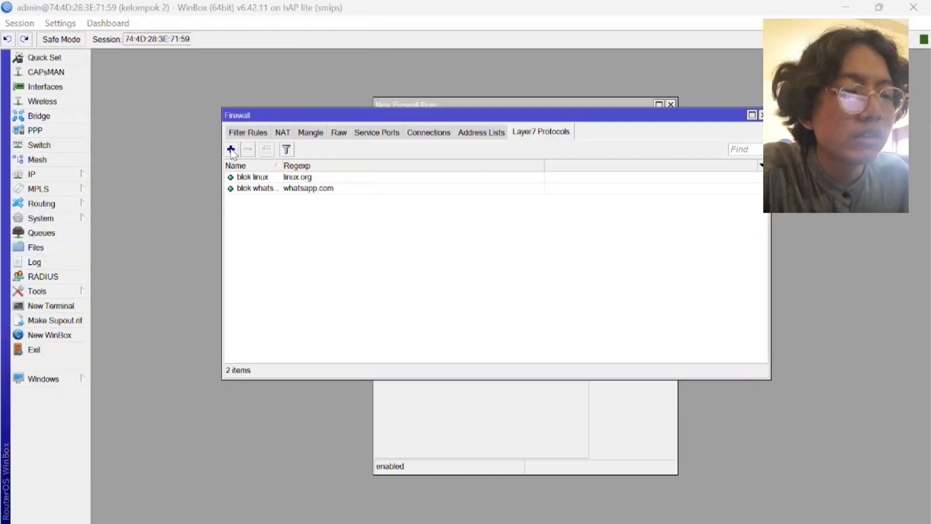
{"action": "left_click", "coordinate": [231, 150]}
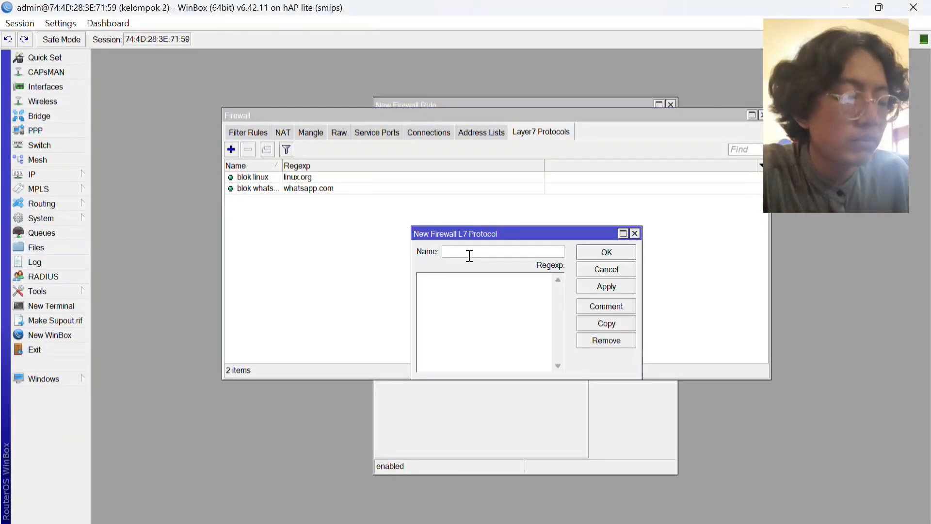
{"action": "type", "text": "blo"}
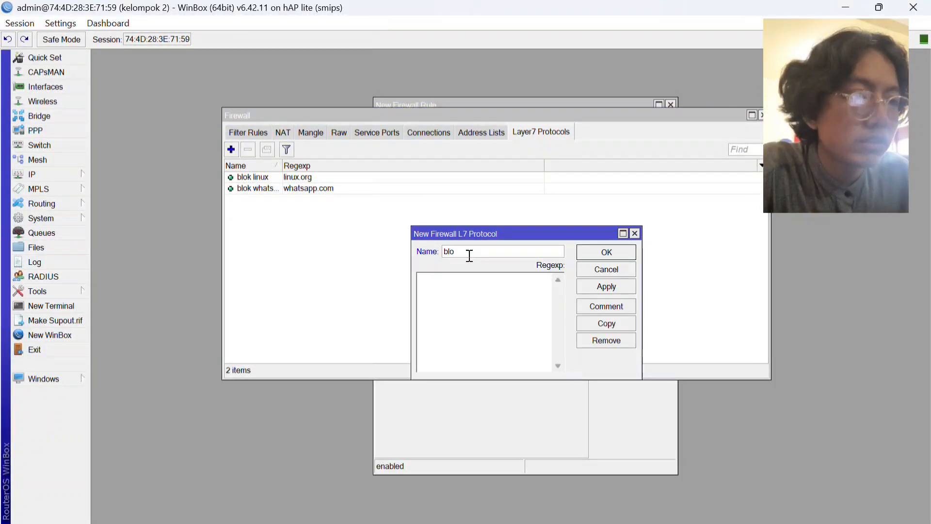
{"action": "type", "text": "k"}
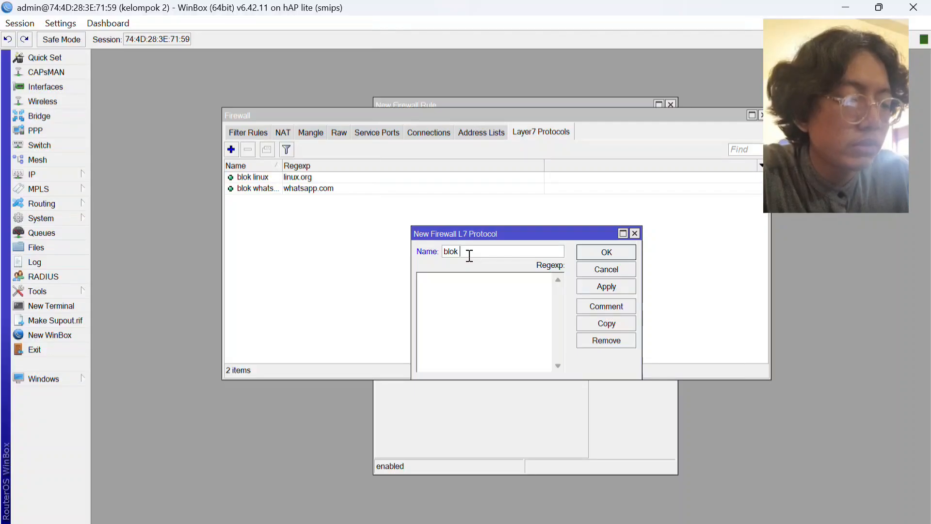
{"action": "type", "text": " youtube"}
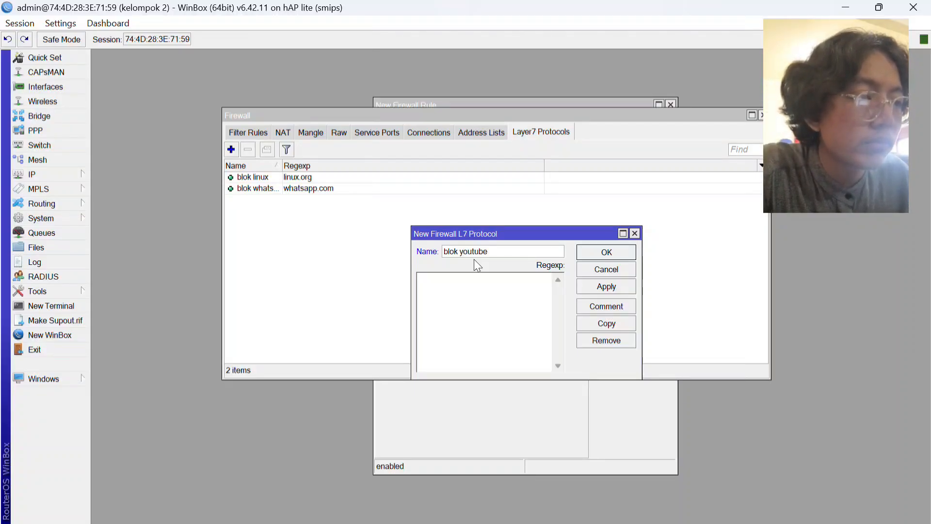
{"action": "left_click", "coordinate": [475, 285]}
{"action": "type", "text": "youtube"}
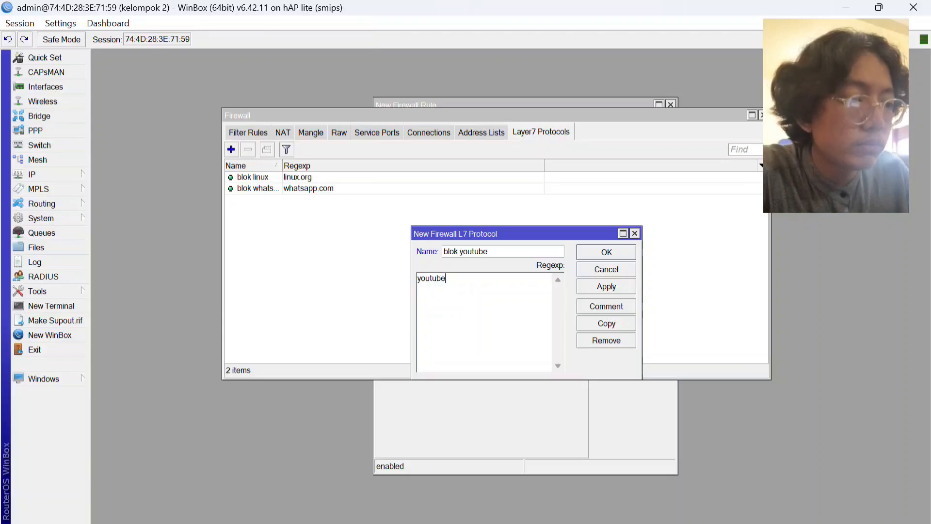
{"action": "type", "text": ".com"}
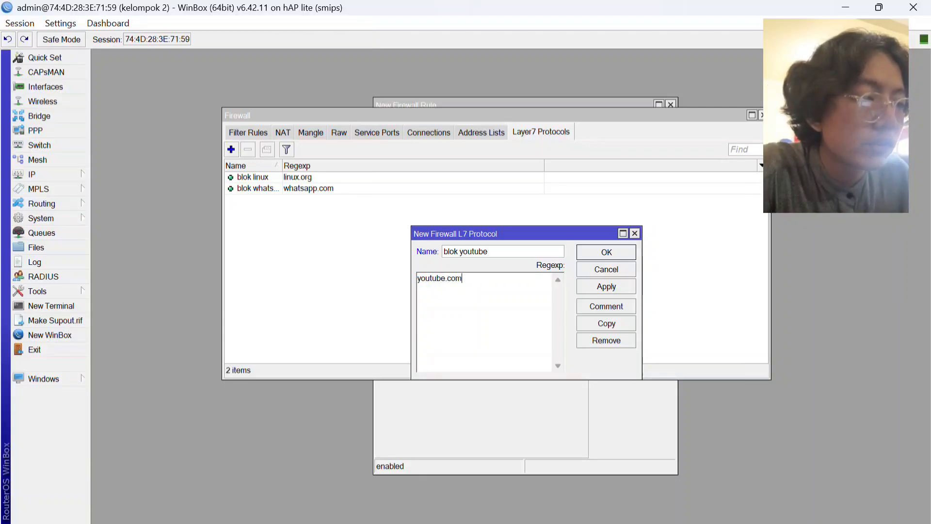
{"action": "left_click", "coordinate": [607, 290]}
{"action": "left_click", "coordinate": [600, 250]}
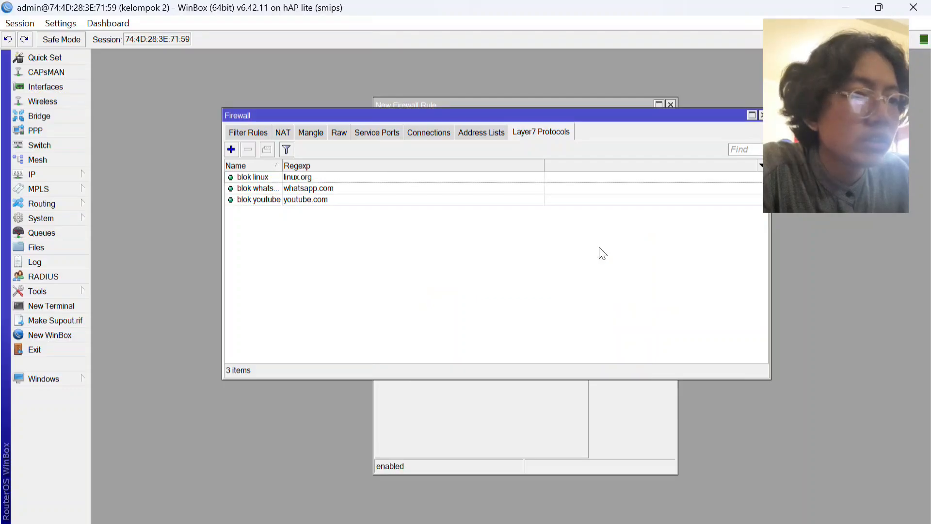
Start a new firewall filter rule and set its action to drop.
{"action": "left_click", "coordinate": [249, 133]}
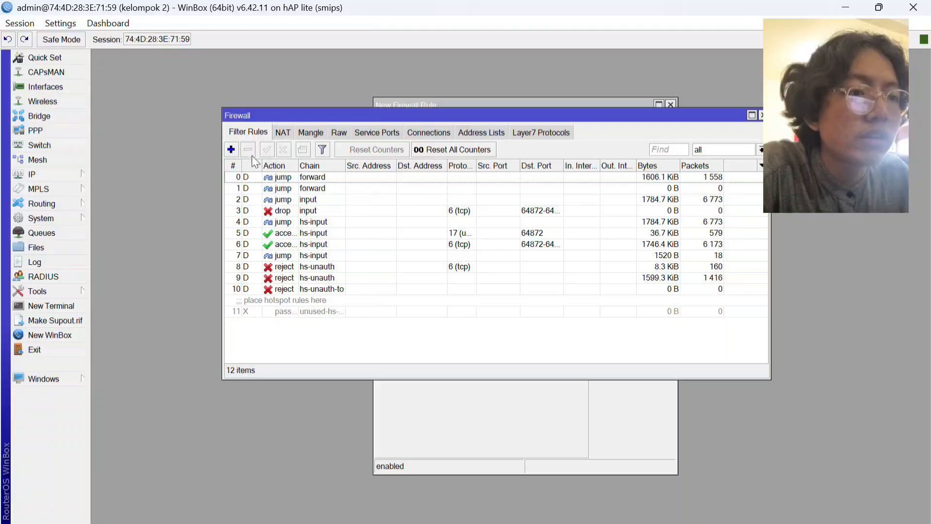
{"action": "left_click", "coordinate": [231, 149]}
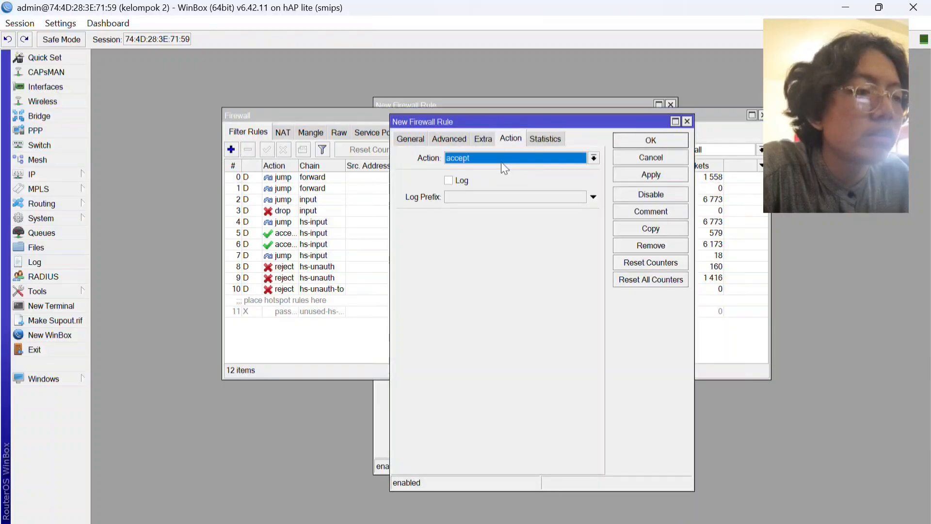
{"action": "left_click", "coordinate": [533, 156]}
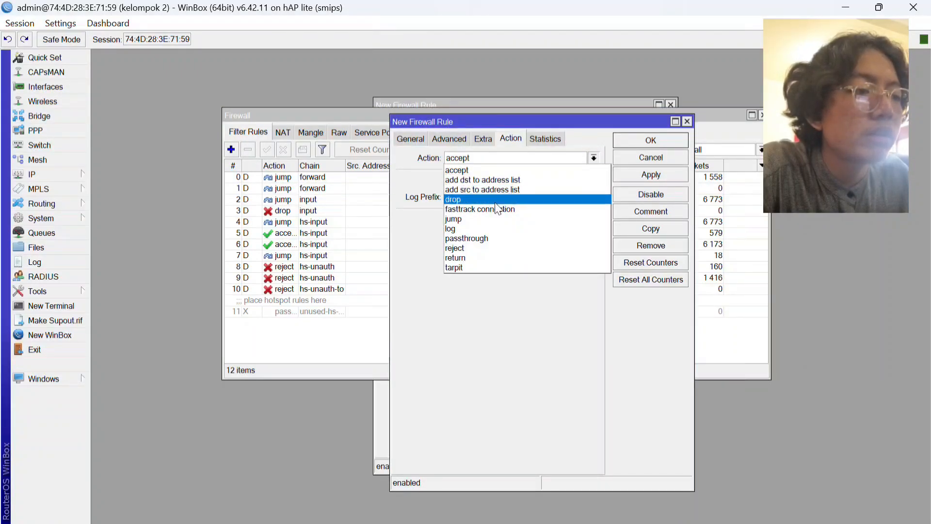
{"action": "left_click", "coordinate": [486, 199]}
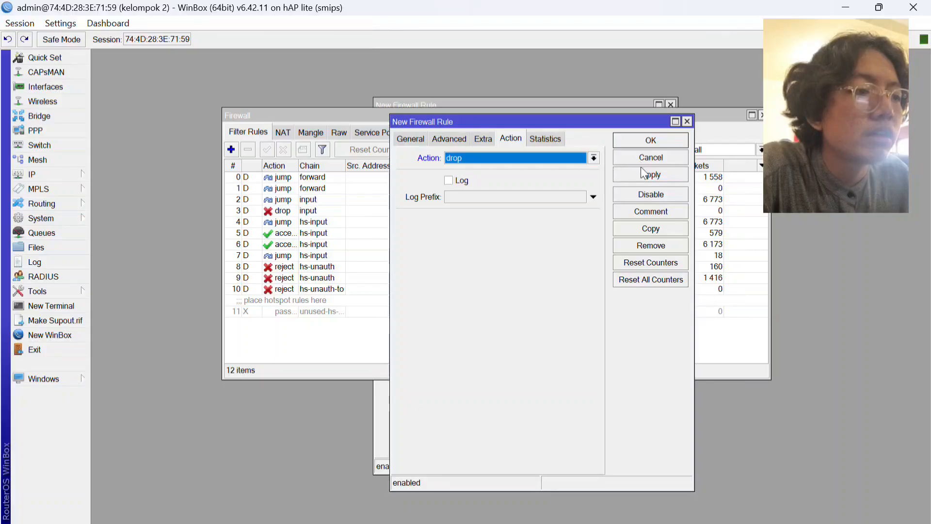
Match the new drop rule to the Layer7 protocol "blok youtube" and save the rule.
{"action": "left_click", "coordinate": [444, 140]}
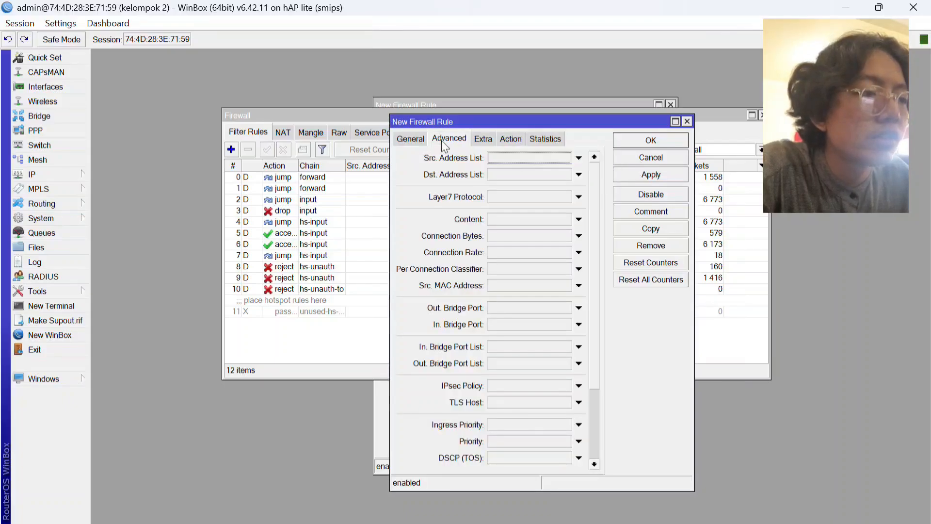
{"action": "left_click", "coordinate": [519, 194]}
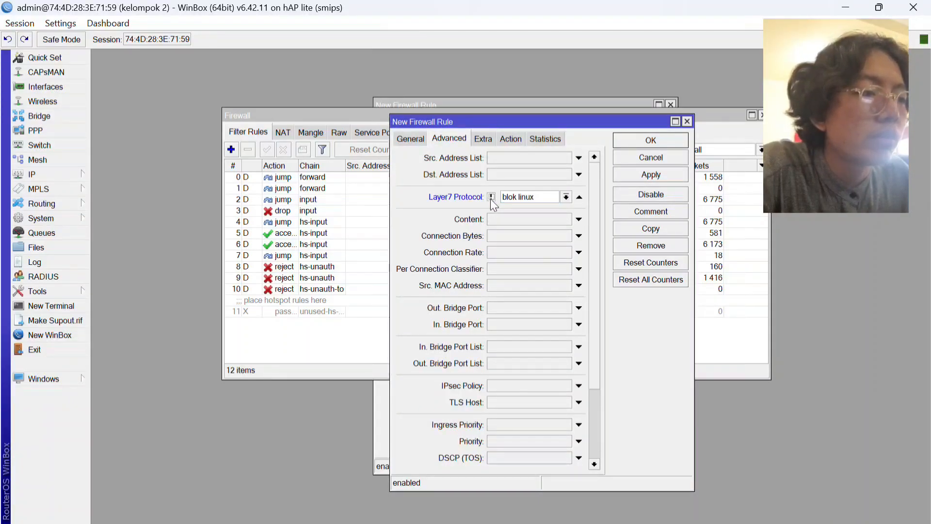
{"action": "left_click", "coordinate": [566, 197]}
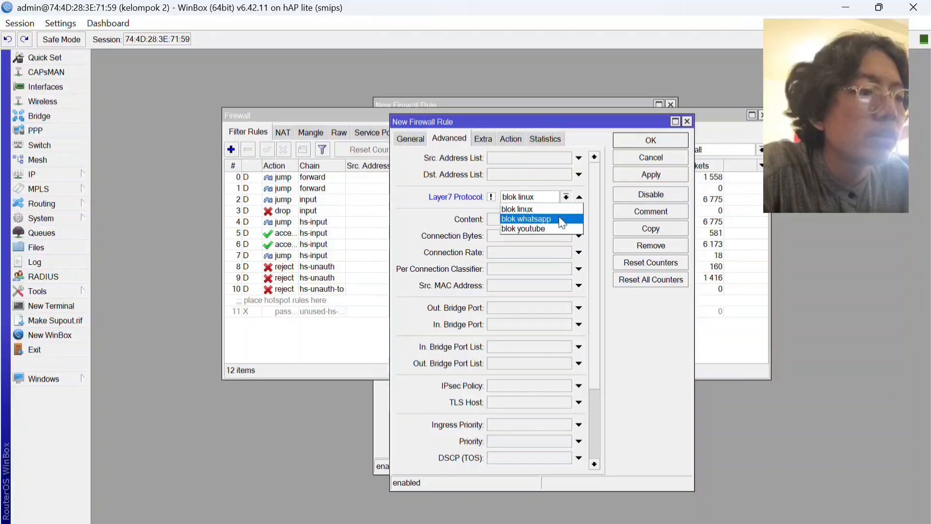
{"action": "left_click", "coordinate": [552, 227]}
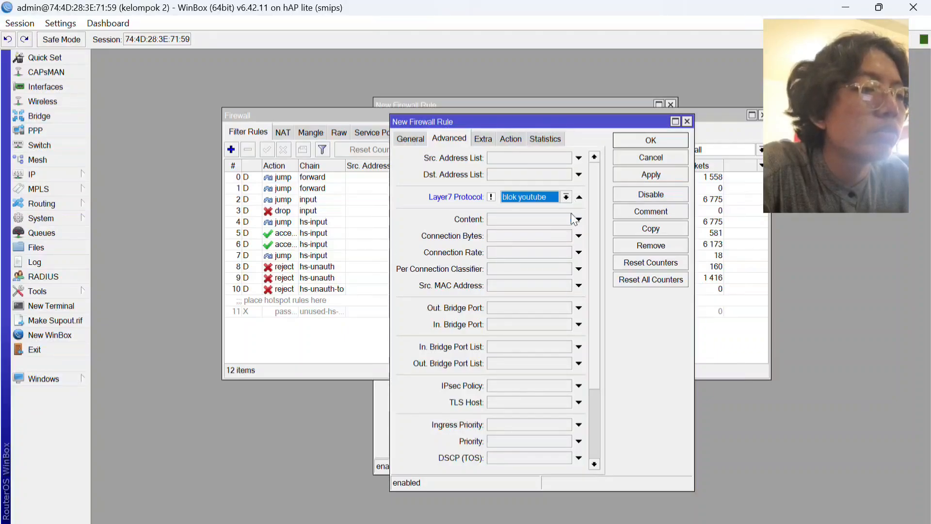
{"action": "left_click", "coordinate": [509, 138]}
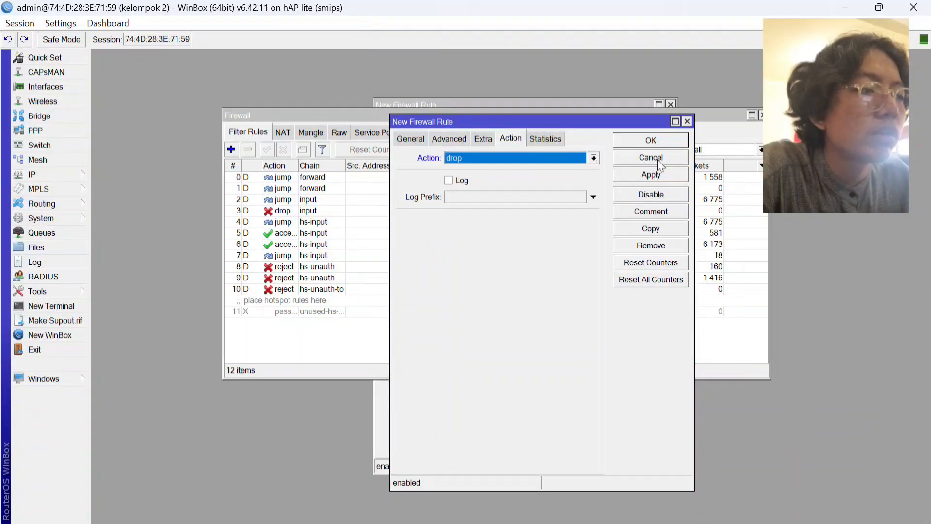
{"action": "left_click", "coordinate": [640, 173]}
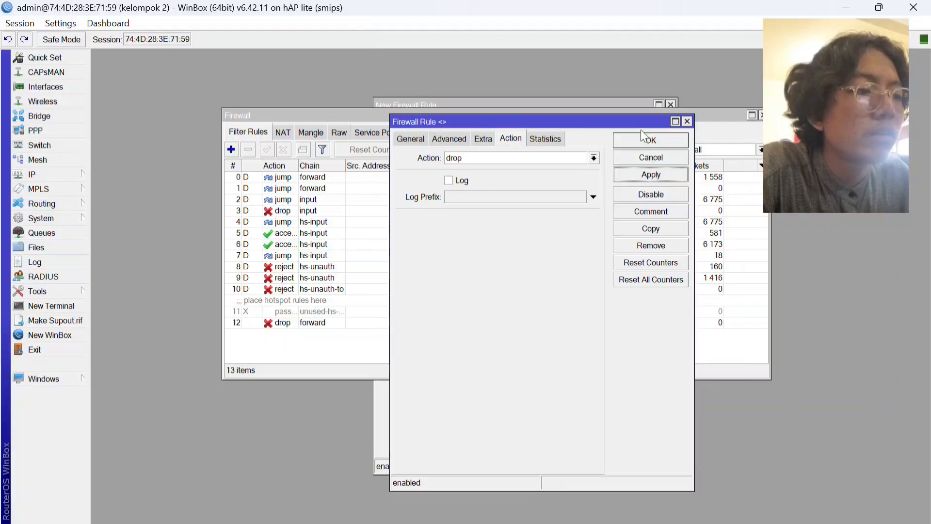
{"action": "left_click", "coordinate": [643, 140]}
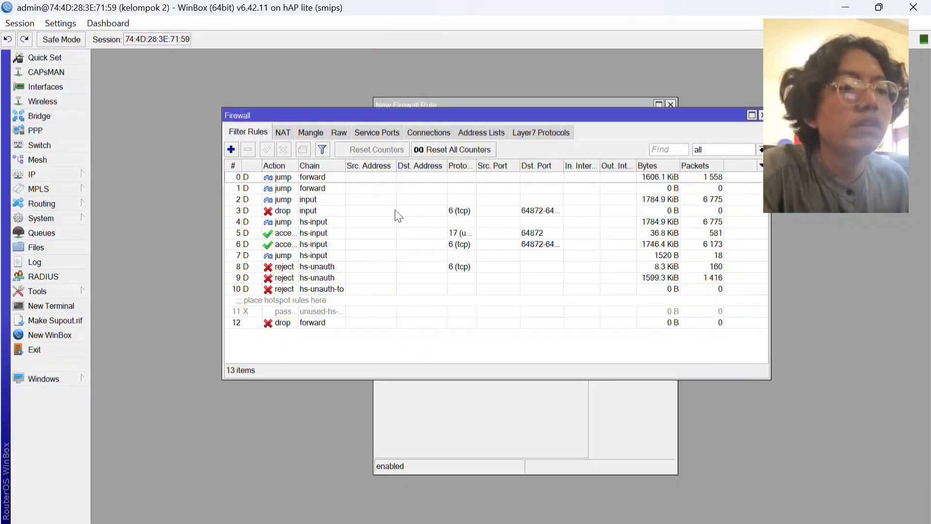
Review the new drop rule, the NAT rules, the Layer7 protocol list and the leftover unsaved filter rule.
{"action": "left_click", "coordinate": [333, 324]}
{"action": "left_click", "coordinate": [368, 339]}
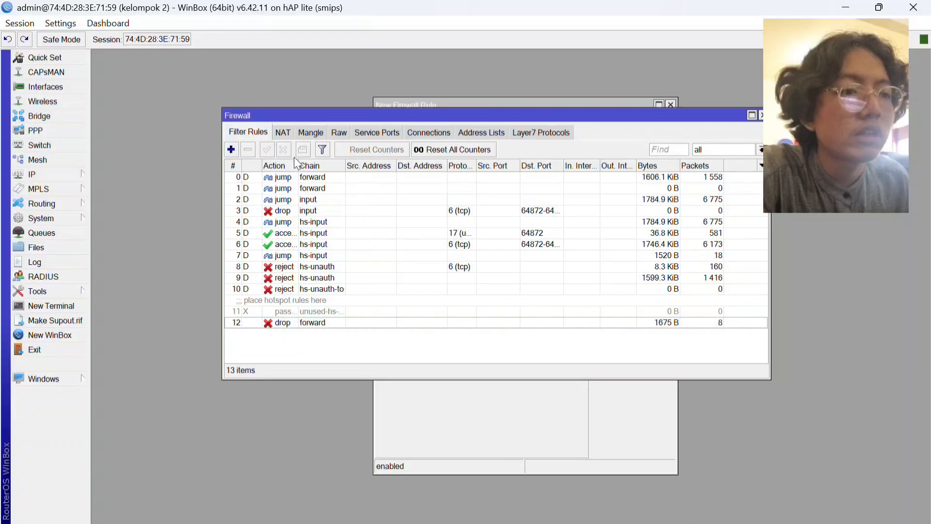
{"action": "left_click", "coordinate": [284, 132]}
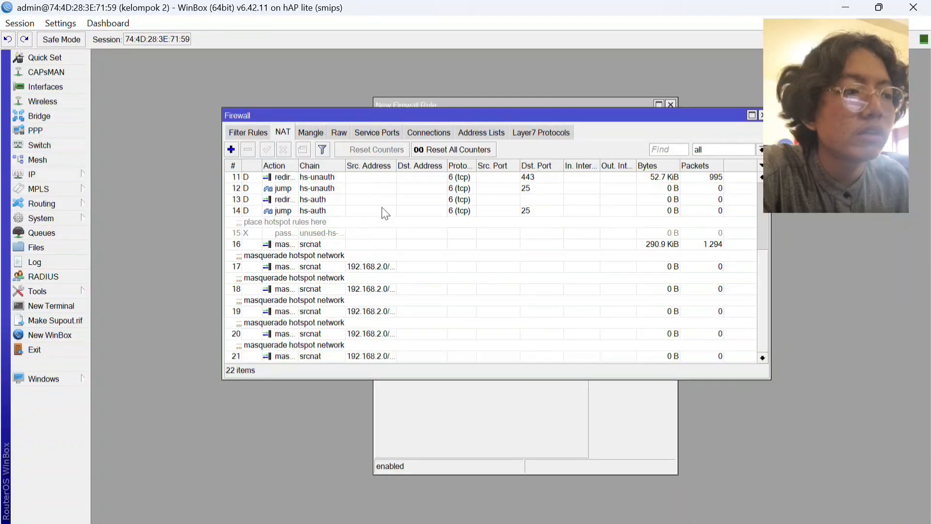
{"action": "scroll", "coordinate": [383, 208], "scroll_direction": "up", "scroll_amount": 3}
{"action": "scroll", "coordinate": [382, 208], "scroll_direction": "down", "scroll_amount": 3}
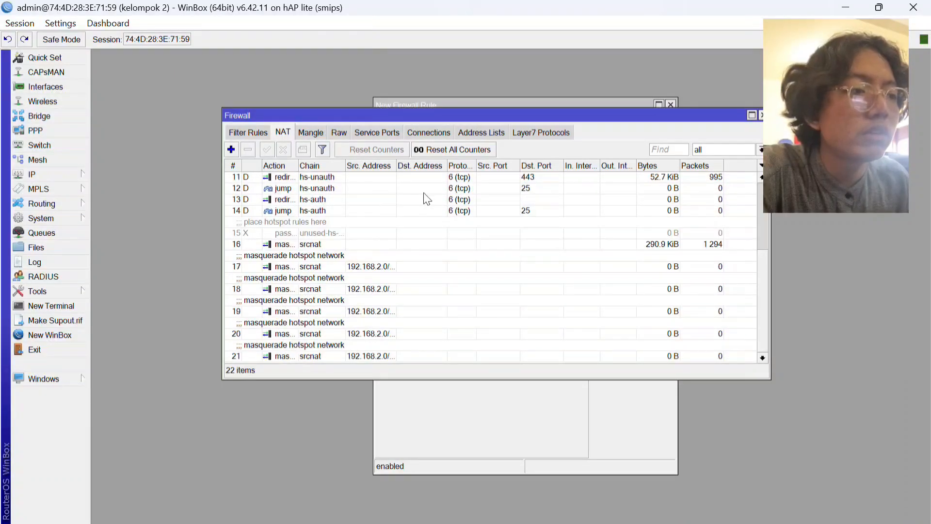
{"action": "left_click", "coordinate": [548, 132]}
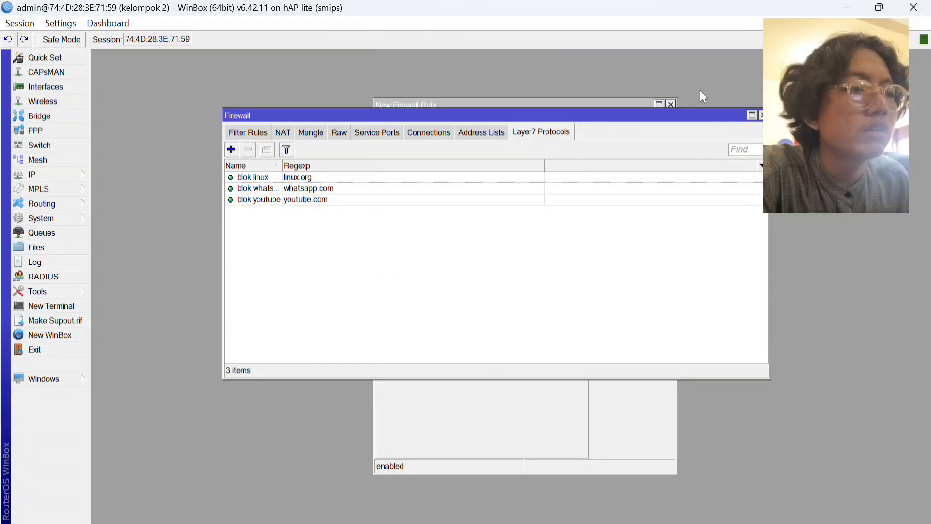
{"action": "left_click", "coordinate": [578, 104]}
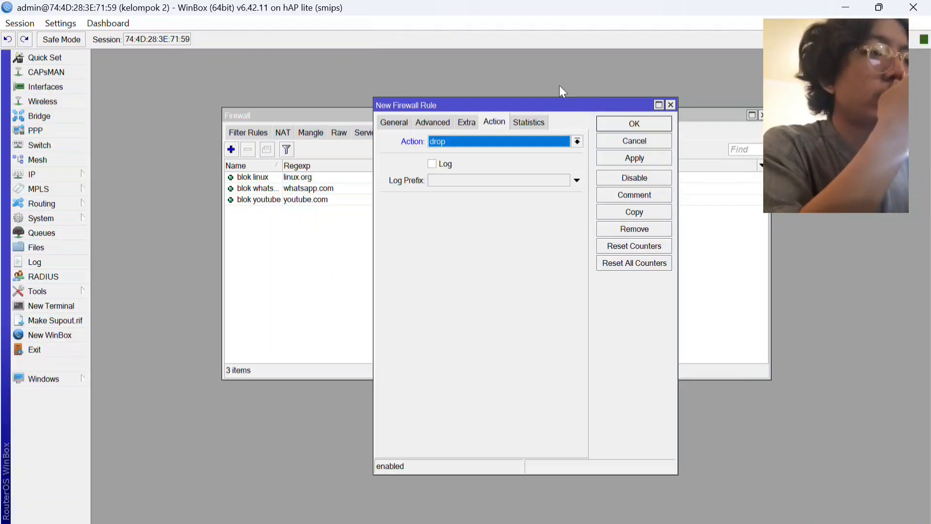
Switch to Chrome and check the kelompok2.com hotspot login and msn.com pages for internet access.
{"action": "key", "text": "alt+Tab"}
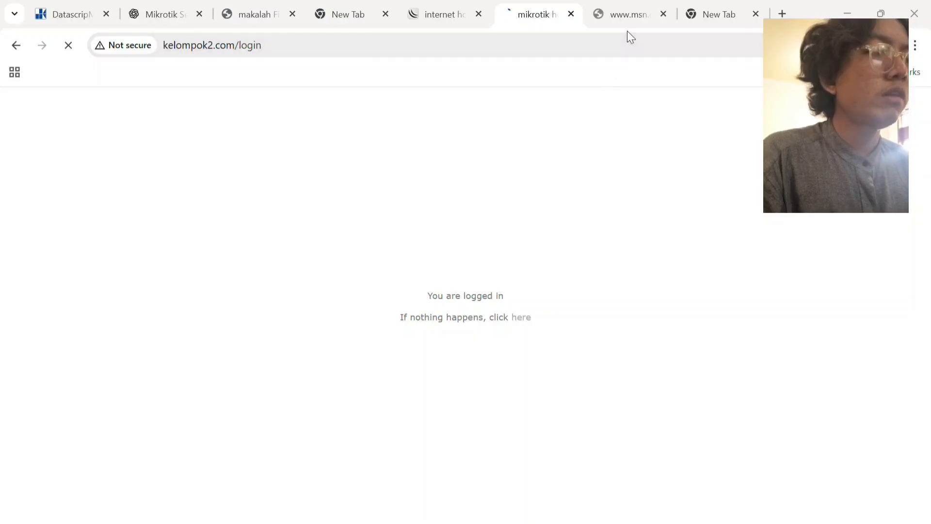
{"action": "left_click", "coordinate": [618, 22]}
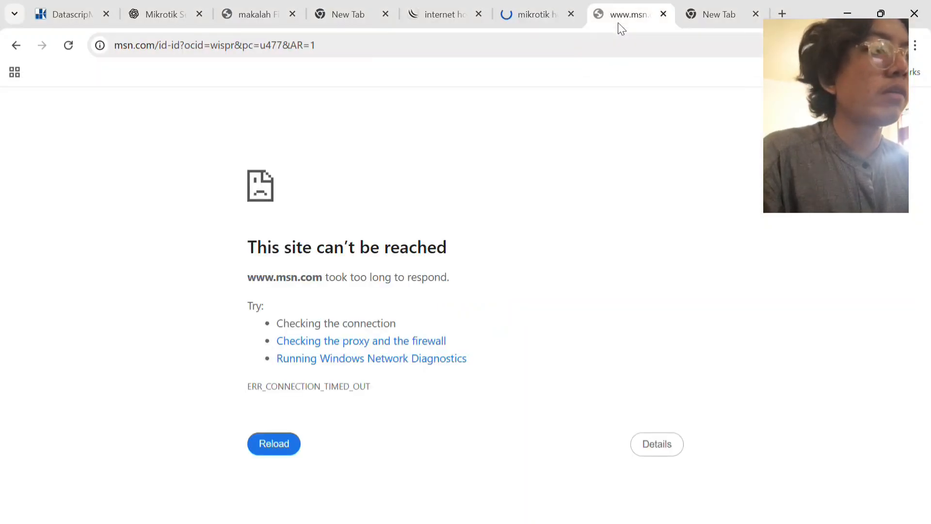
{"action": "left_click", "coordinate": [709, 2]}
{"action": "left_click", "coordinate": [633, 3]}
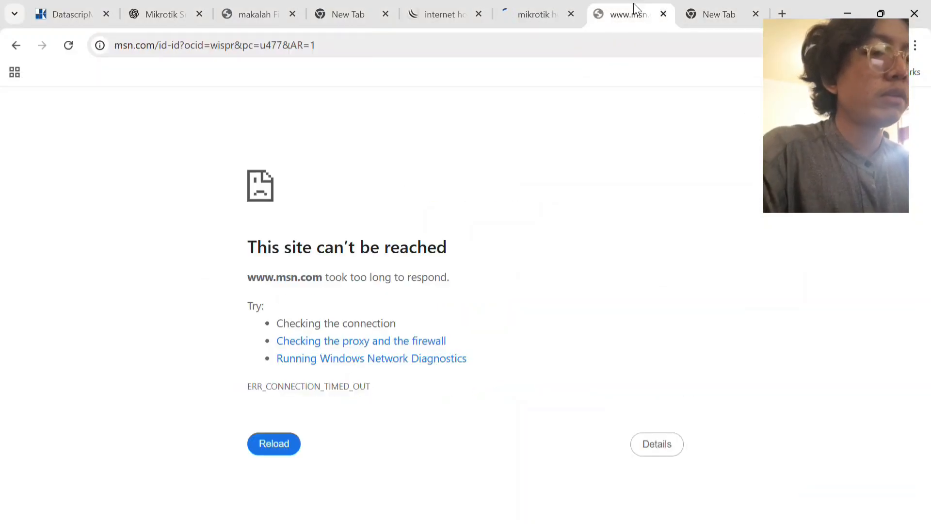
{"action": "double_click", "coordinate": [346, 208]}
{"action": "left_click", "coordinate": [343, 208]}
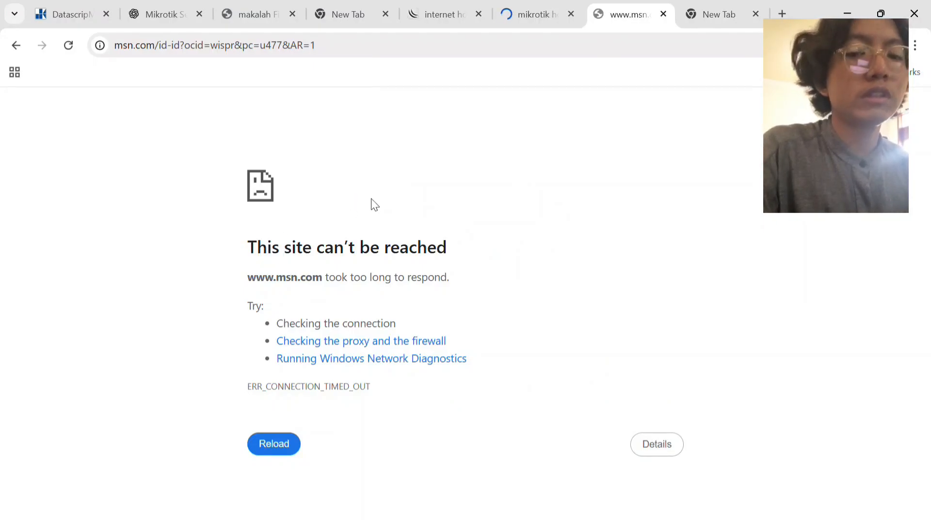
View the "blok linux" Layer7 protocol in WinBox and check in Chrome whether the linux.org site loads.
{"action": "key", "text": "alt+Tab"}
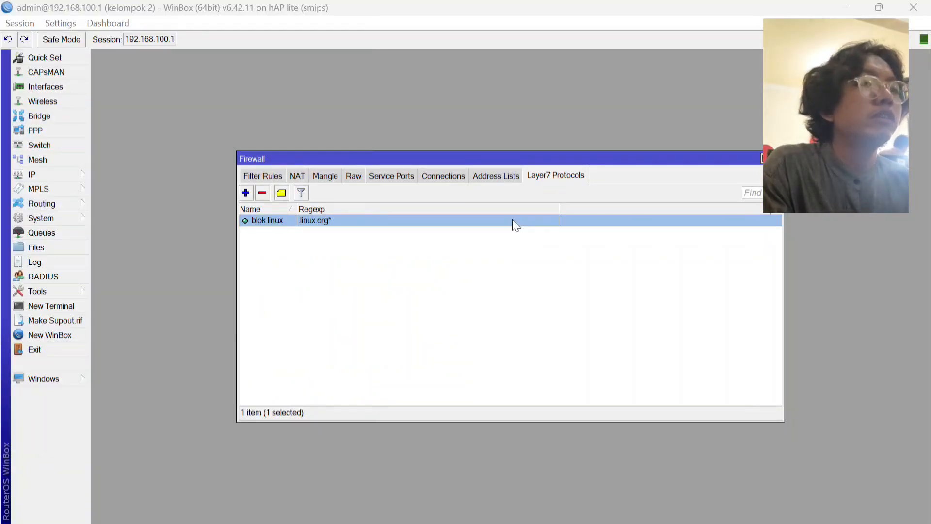
{"action": "key", "text": "alt+Tab"}
{"action": "key", "text": "alt+Tab"}
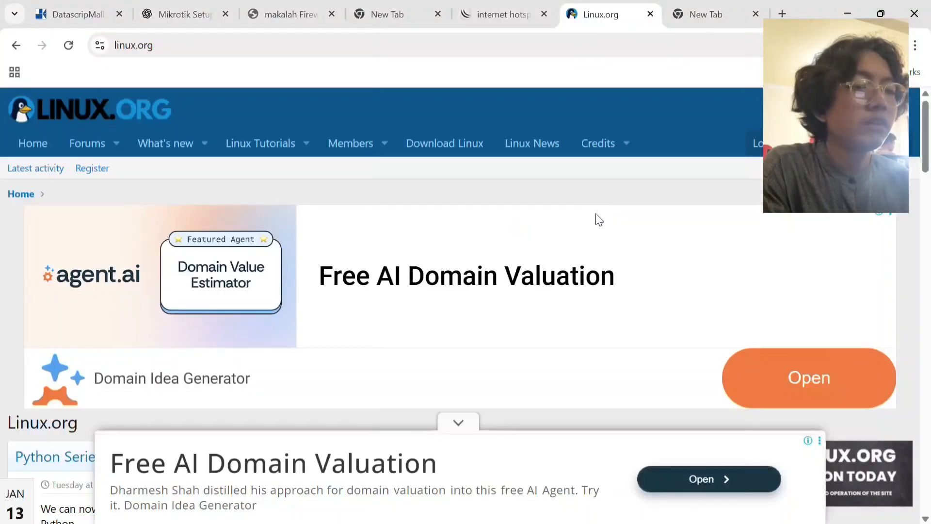
{"action": "scroll", "coordinate": [600, 220], "scroll_direction": "down", "scroll_amount": 5}
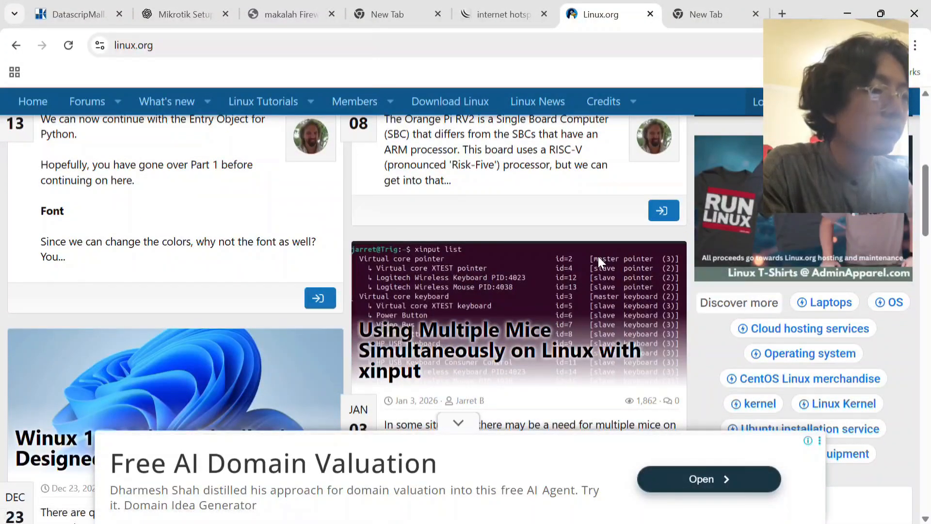
{"action": "scroll", "coordinate": [598, 257], "scroll_direction": "up", "scroll_amount": 5}
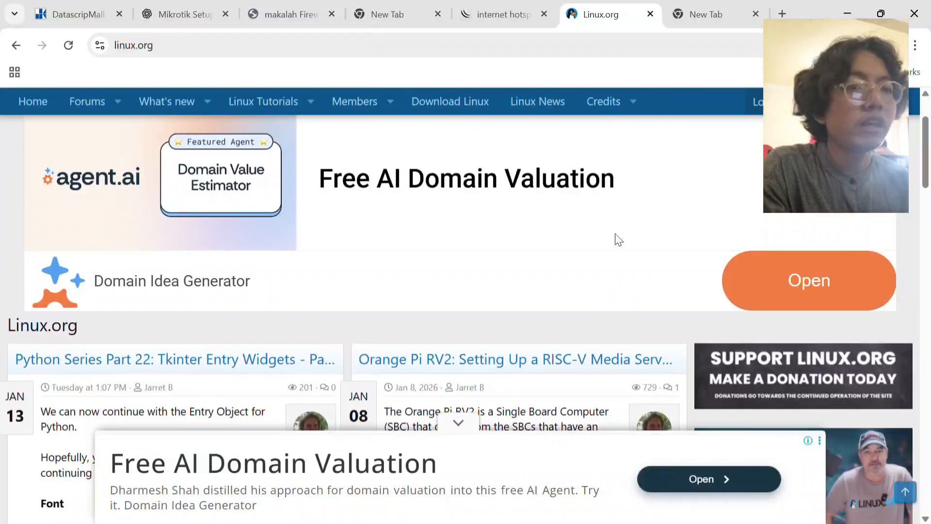
{"action": "left_click", "coordinate": [708, 13]}
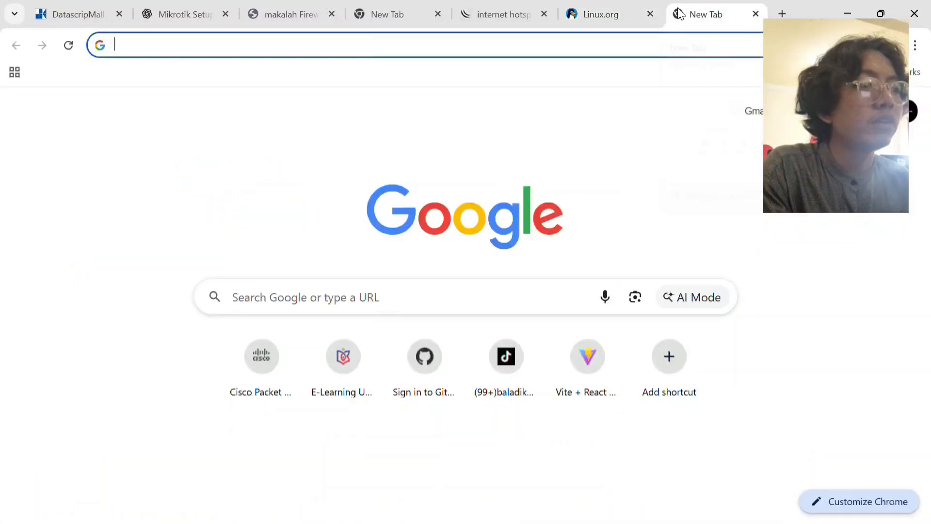
{"action": "left_click", "coordinate": [609, 11]}
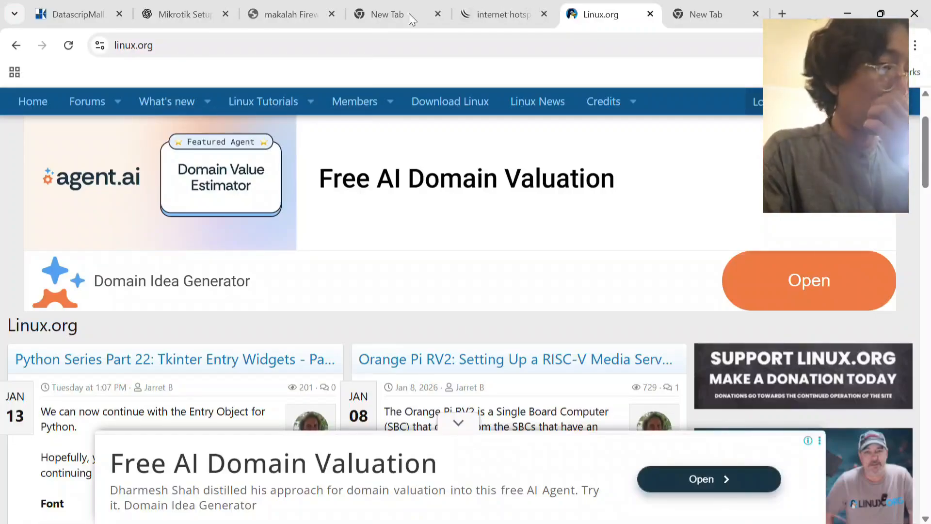
Switch to WinBox and save the forward drop rule matched to the Layer7 protocol "blok linux".
{"action": "key", "text": "alt+Tab"}
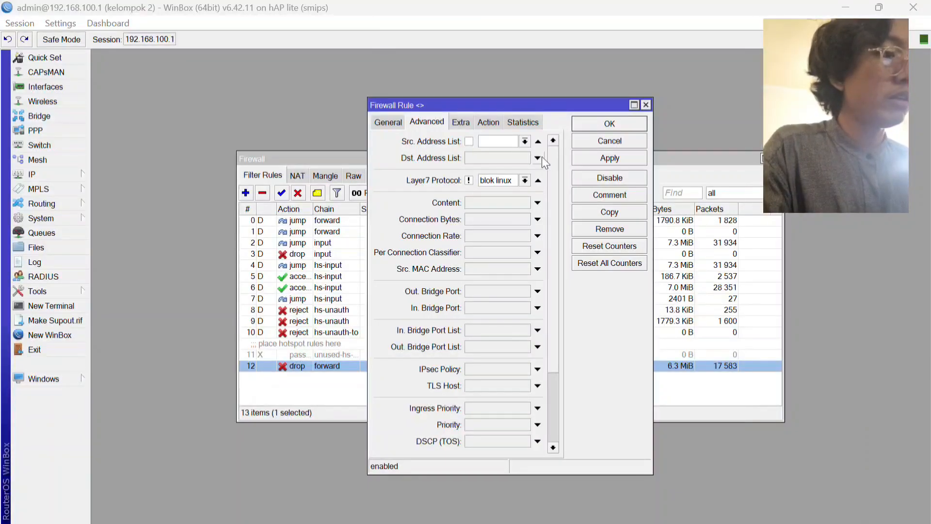
{"action": "left_click", "coordinate": [592, 158]}
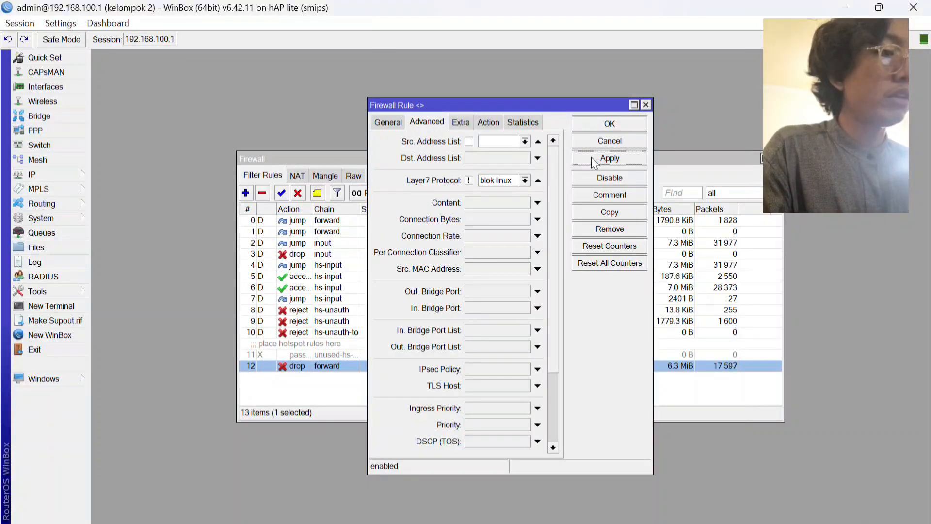
{"action": "left_click", "coordinate": [612, 123]}
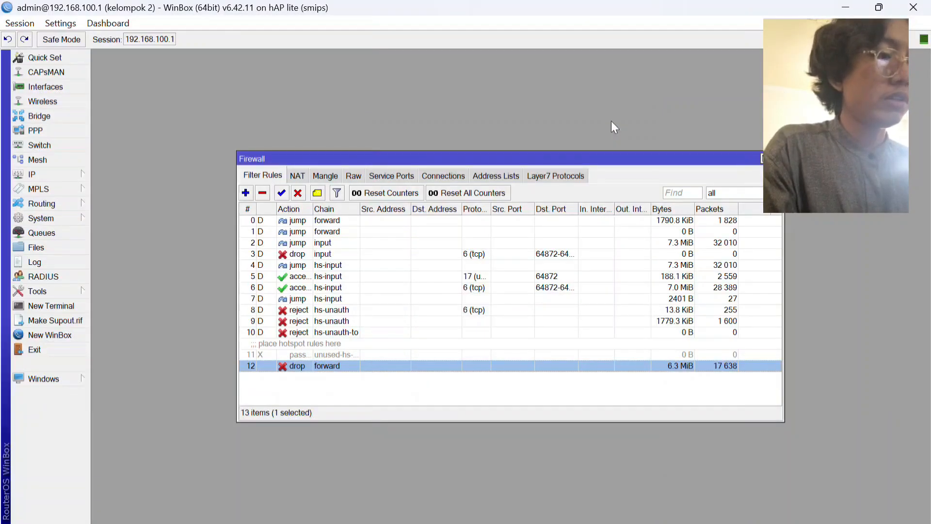
Switch to Chrome and test the block by searching for linux.org in the empty browser tab.
{"action": "key", "text": "alt+Tab"}
{"action": "key", "text": "alt+Tab"}
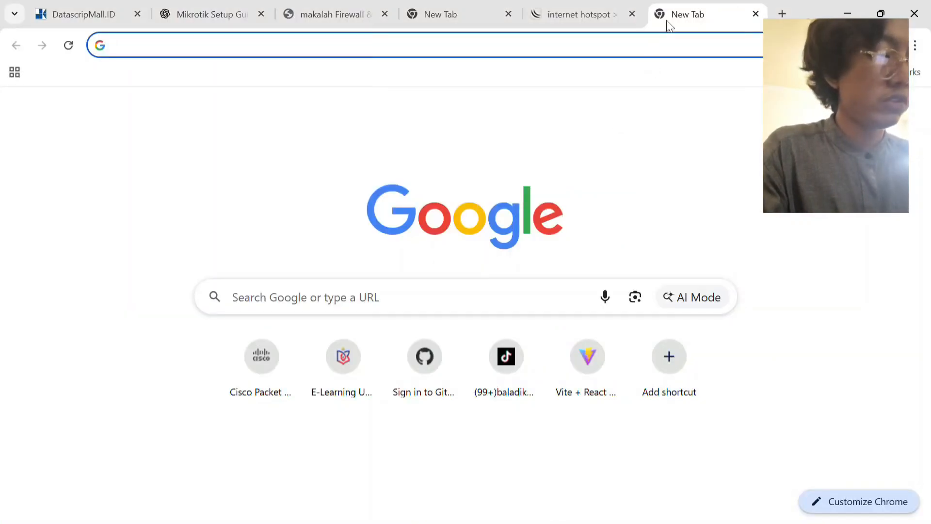
{"action": "type", "text": "linux"}
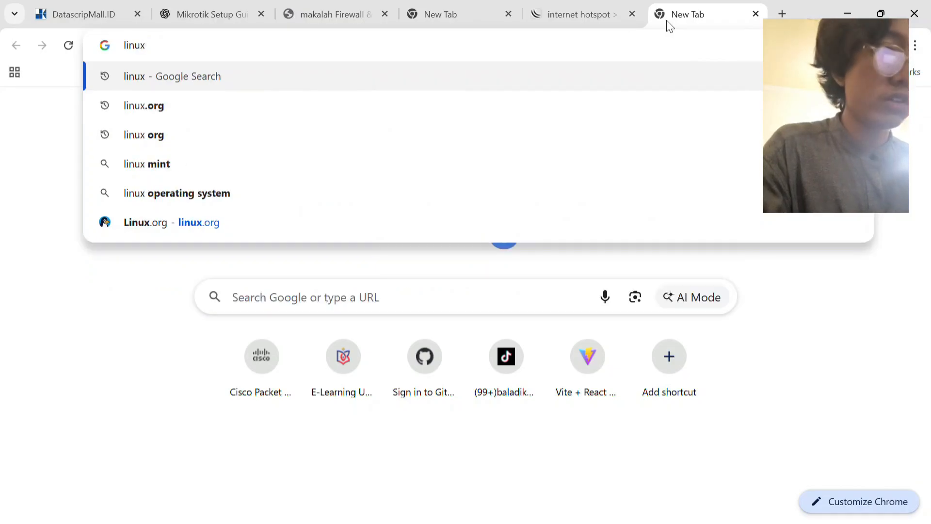
{"action": "key", "text": "Down"}
{"action": "key", "text": "Return"}
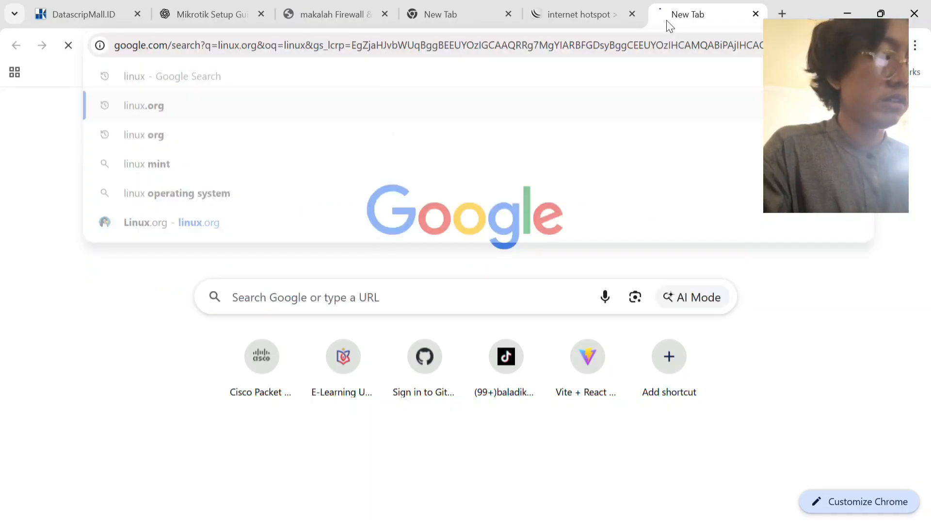
Check the computer's Wi-Fi connection to the "Kelompok 2" network, return to Chrome and open a new tab.
{"action": "key", "text": "super"}
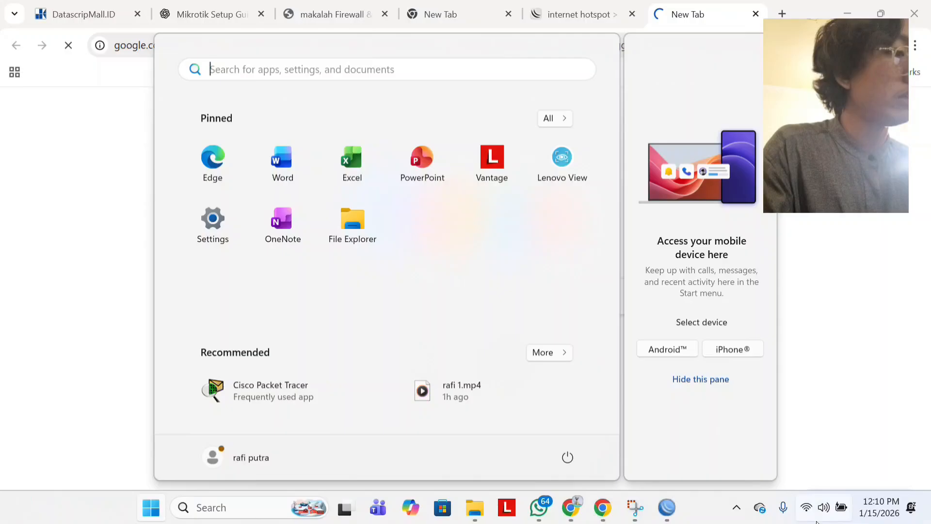
{"action": "left_click", "coordinate": [824, 507]}
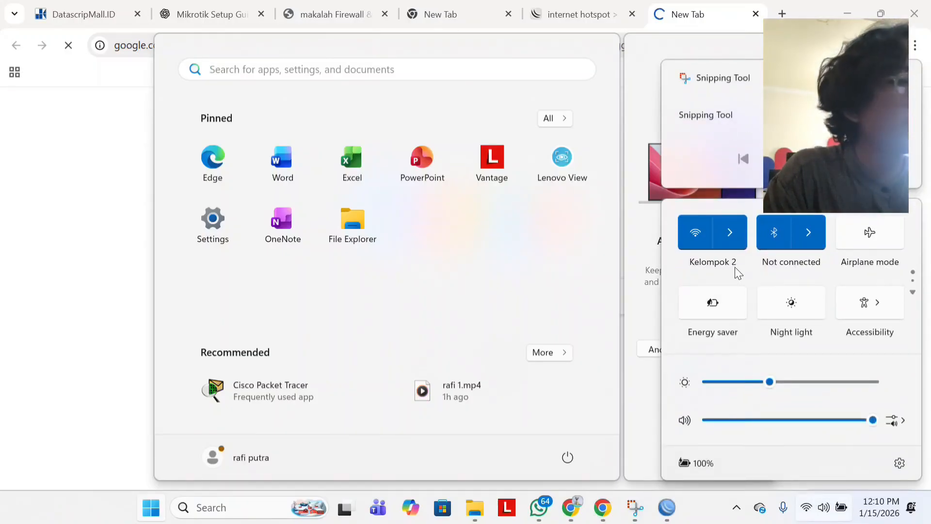
{"action": "left_click", "coordinate": [730, 232]}
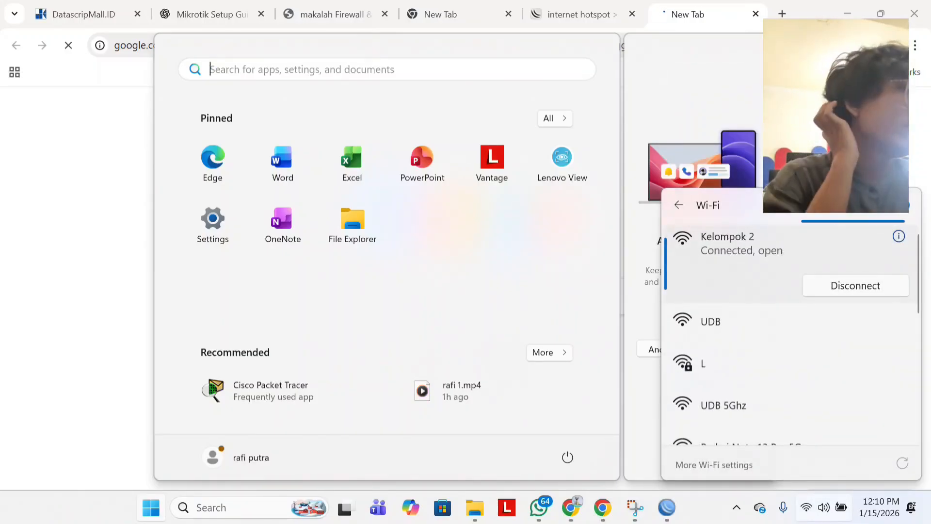
{"action": "left_click", "coordinate": [705, 23]}
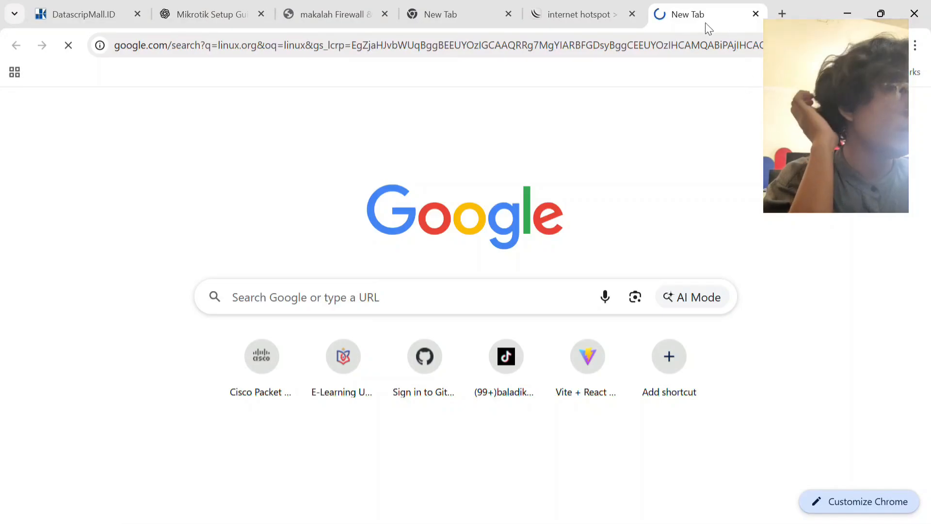
{"action": "left_click", "coordinate": [783, 14]}
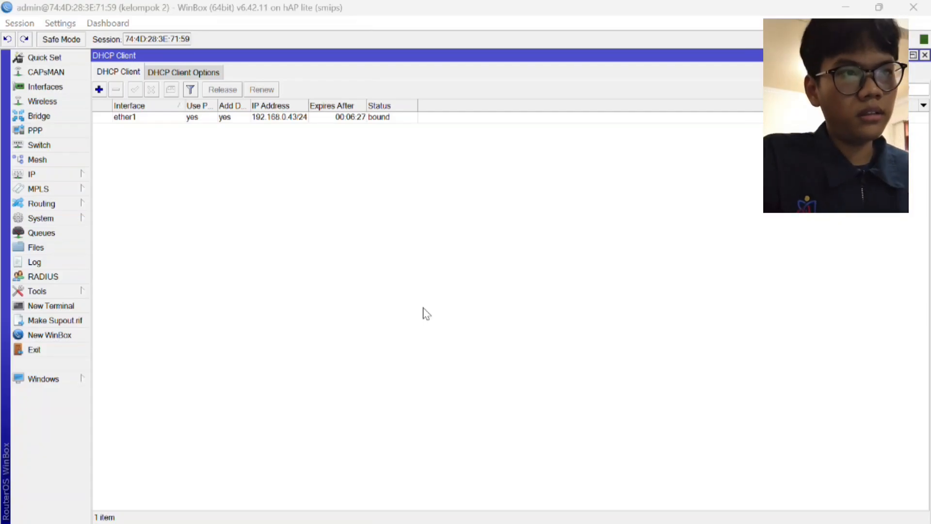
Switch to Chrome and open the mikhmon v3 page from the "download mikhmon server" search results.
{"action": "key", "text": "alt+Tab"}
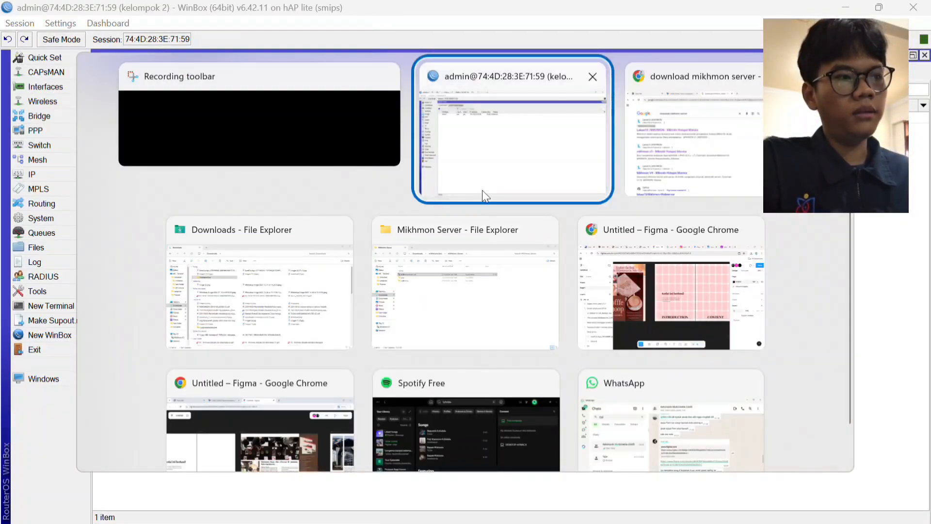
{"action": "left_click", "coordinate": [582, 104]}
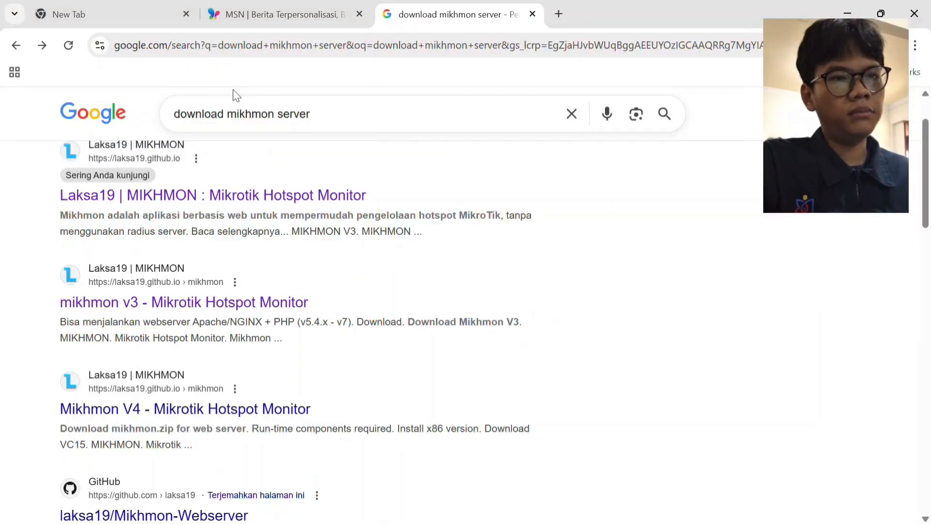
{"action": "scroll", "coordinate": [326, 202], "scroll_direction": "up", "scroll_amount": 2}
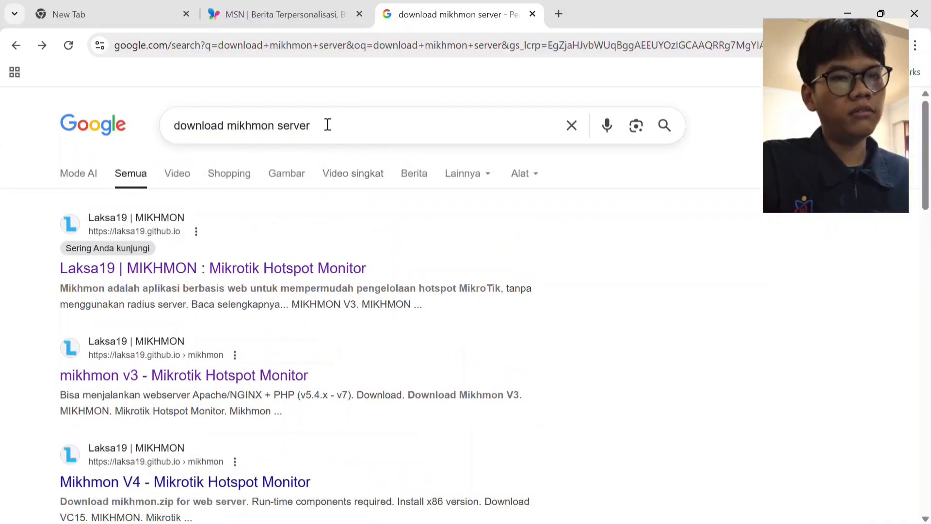
{"action": "scroll", "coordinate": [339, 175], "scroll_direction": "down", "scroll_amount": 4}
{"action": "scroll", "coordinate": [335, 194], "scroll_direction": "up", "scroll_amount": 2}
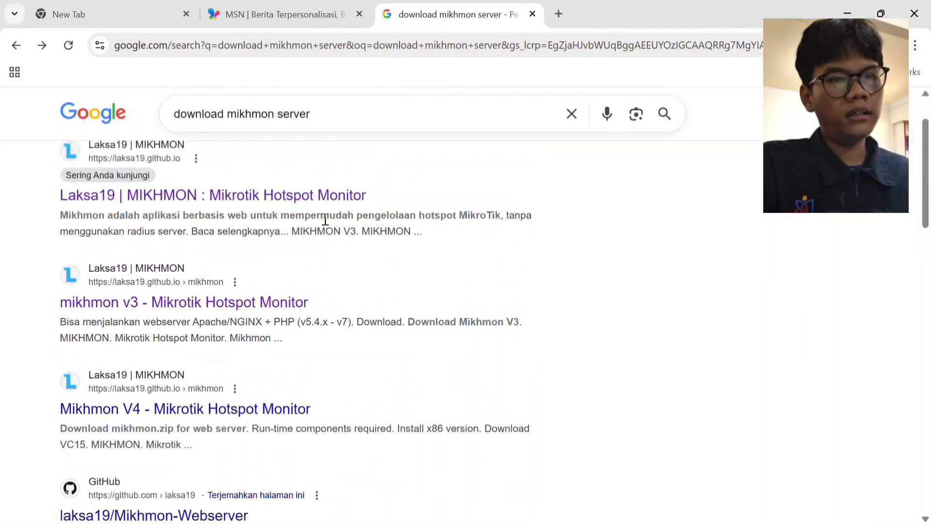
{"action": "left_click", "coordinate": [271, 308]}
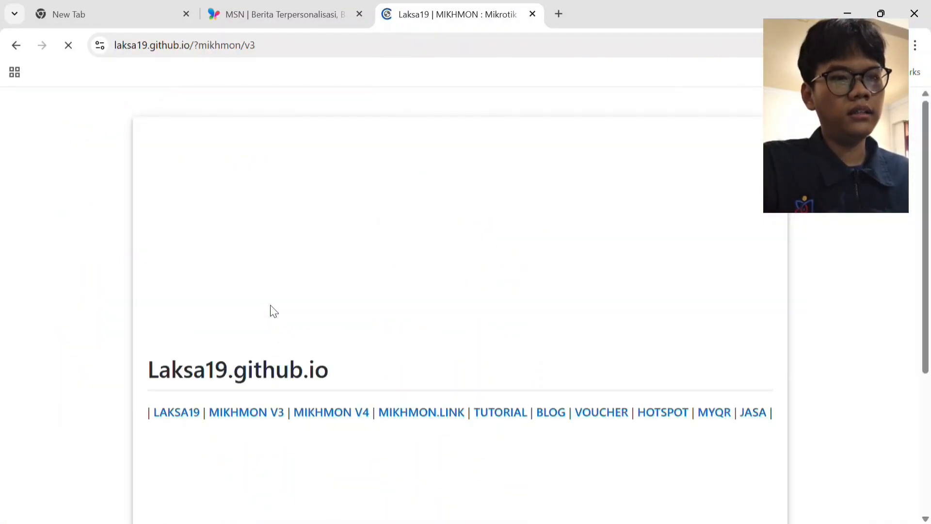
Find the download section of the Mikhmon page and start the Mikhmon V3 download.
{"action": "scroll", "coordinate": [320, 282], "scroll_direction": "down", "scroll_amount": 12}
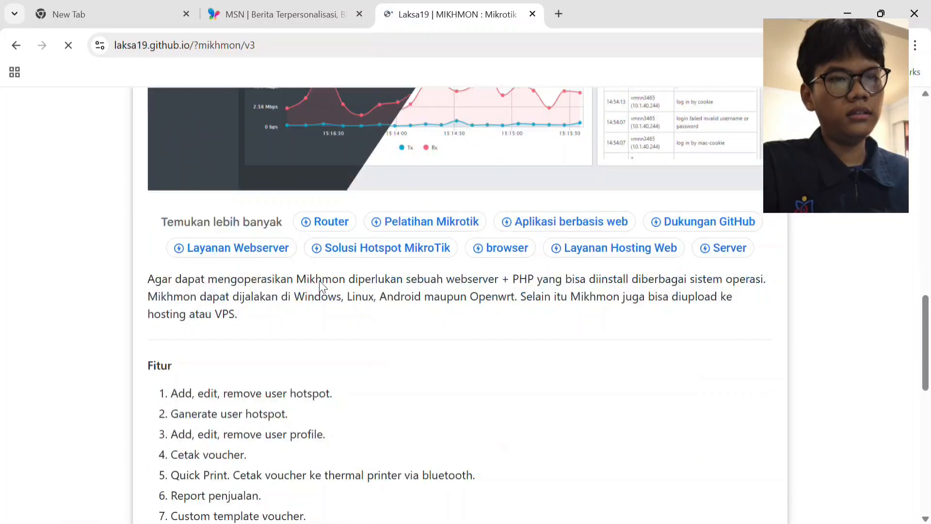
{"action": "scroll", "coordinate": [319, 284], "scroll_direction": "down", "scroll_amount": 7}
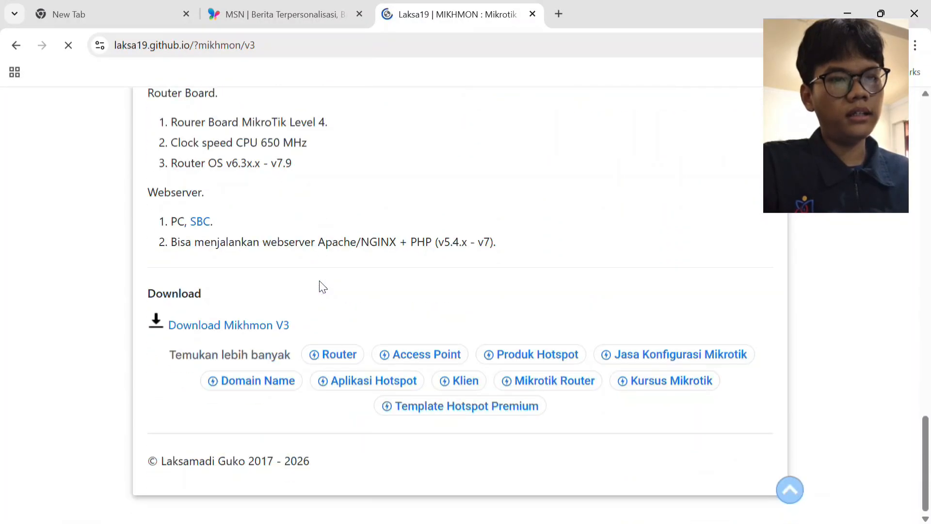
{"action": "left_click", "coordinate": [244, 326]}
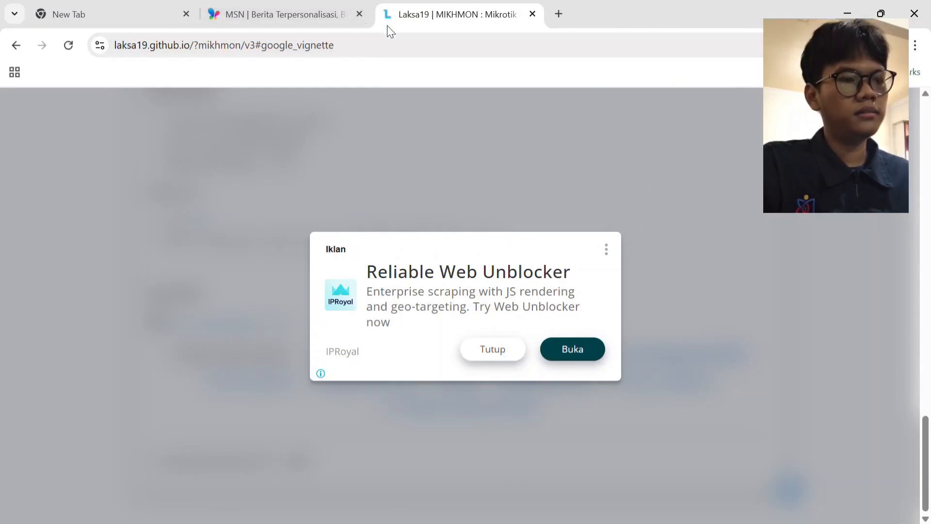
Switch to WinBox and start a new router user group named kelompok2.
{"action": "key", "text": "alt+Tab"}
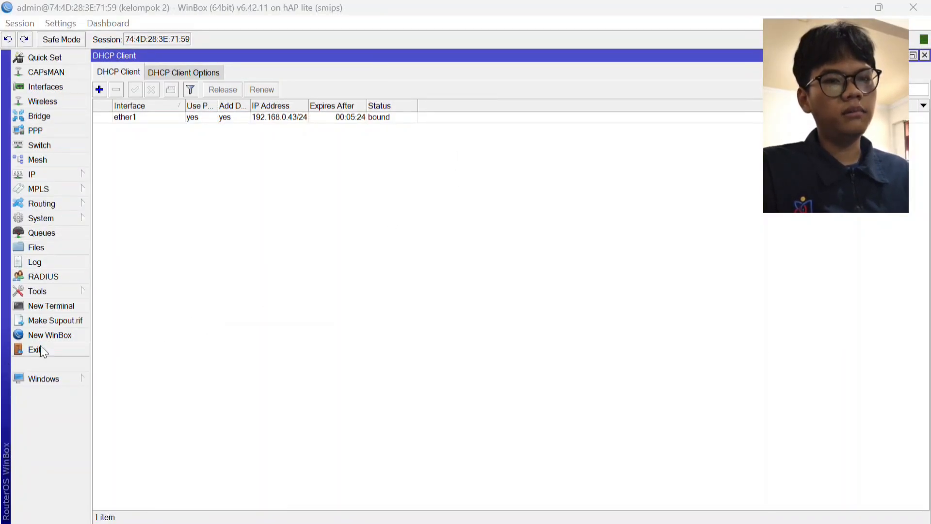
{"action": "left_click", "coordinate": [60, 218]}
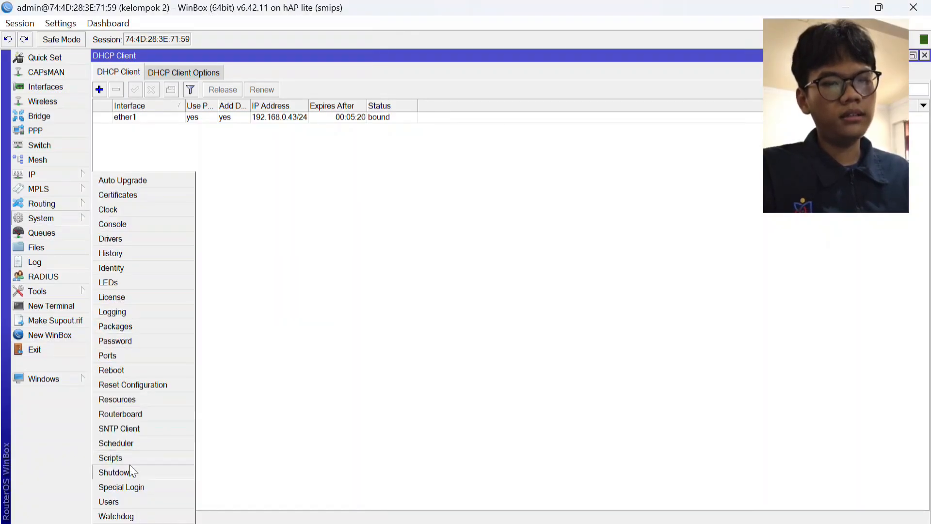
{"action": "left_click", "coordinate": [109, 501]}
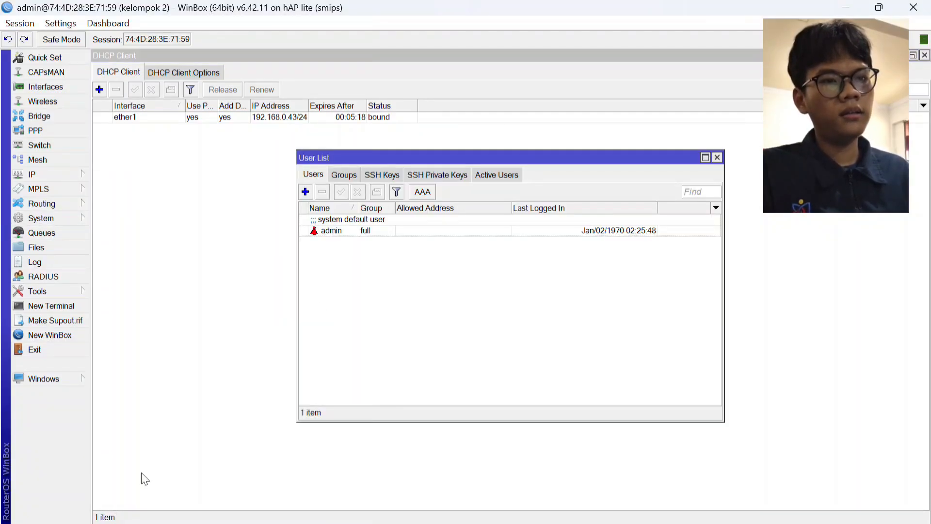
{"action": "left_click", "coordinate": [347, 176]}
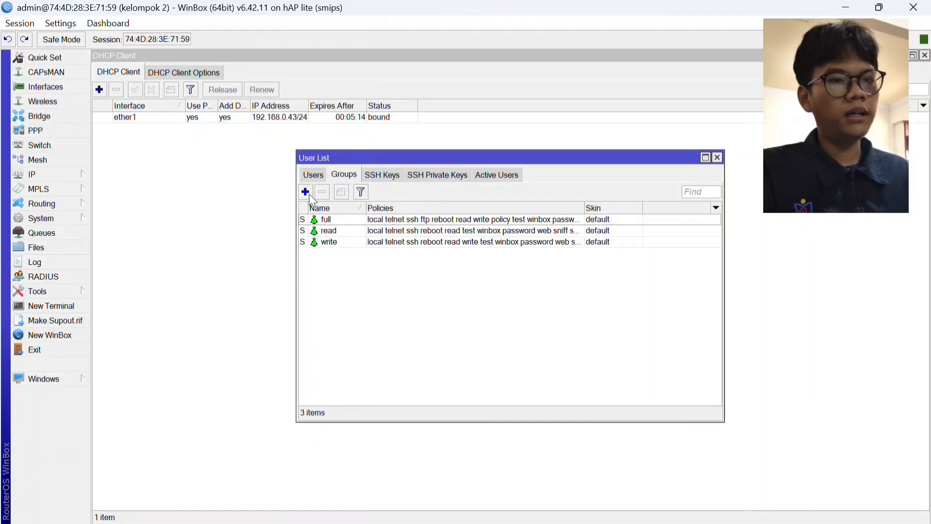
{"action": "left_click", "coordinate": [308, 194]}
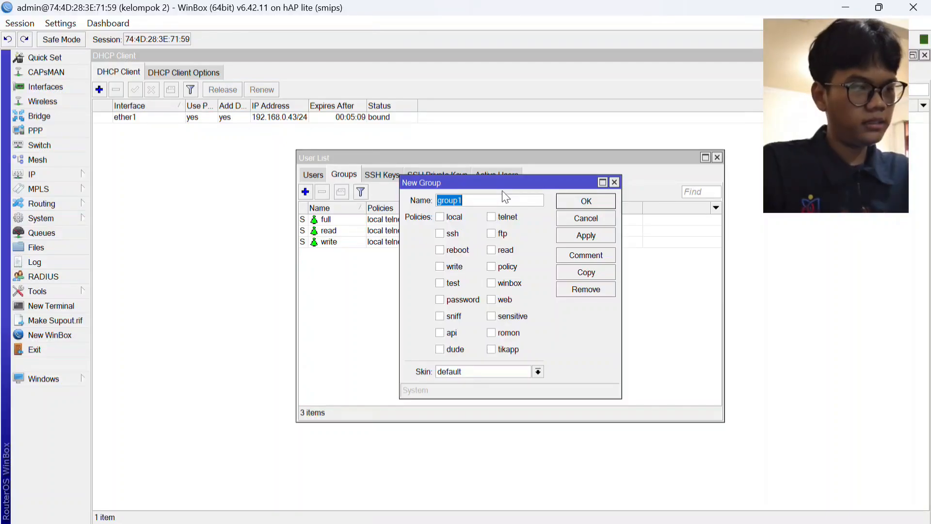
{"action": "type", "text": "kelo"}
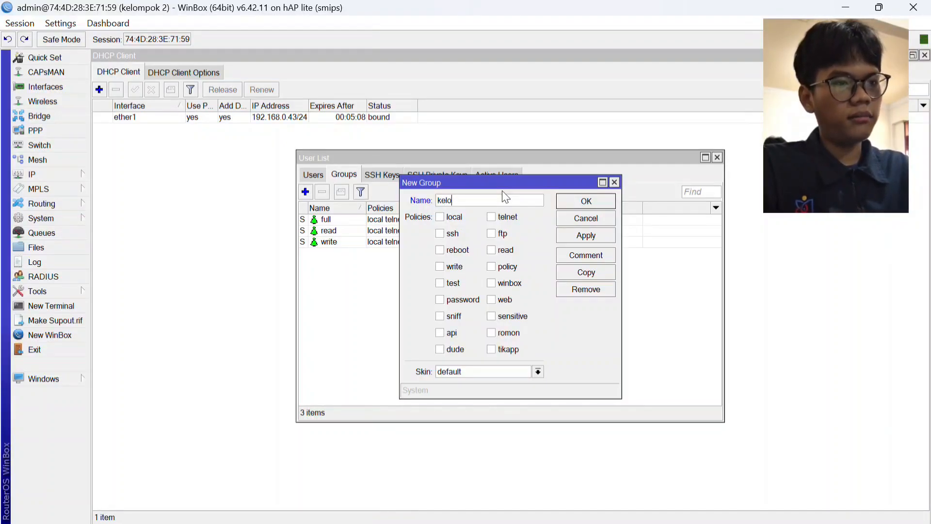
{"action": "type", "text": "mpok2"}
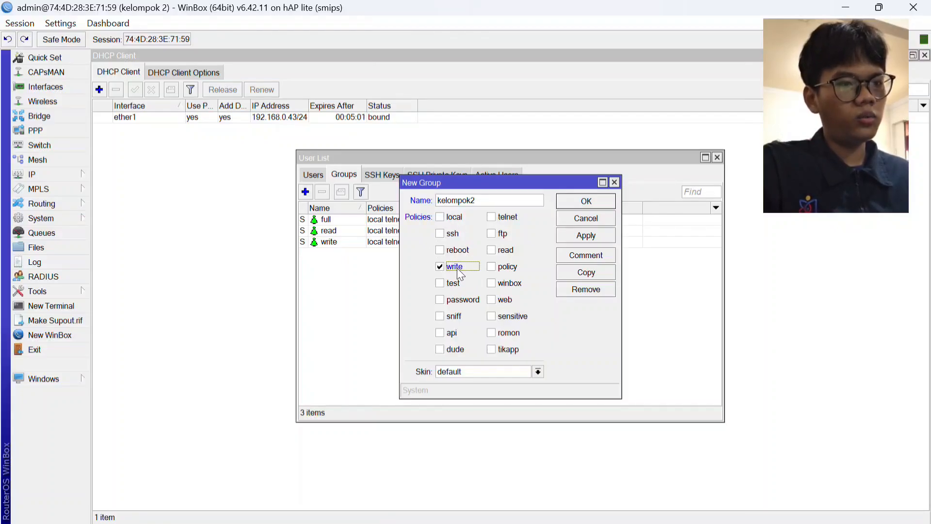
Grant the kelompok2 group the write, api, read and sensitive policies and save it.
{"action": "left_click", "coordinate": [452, 333]}
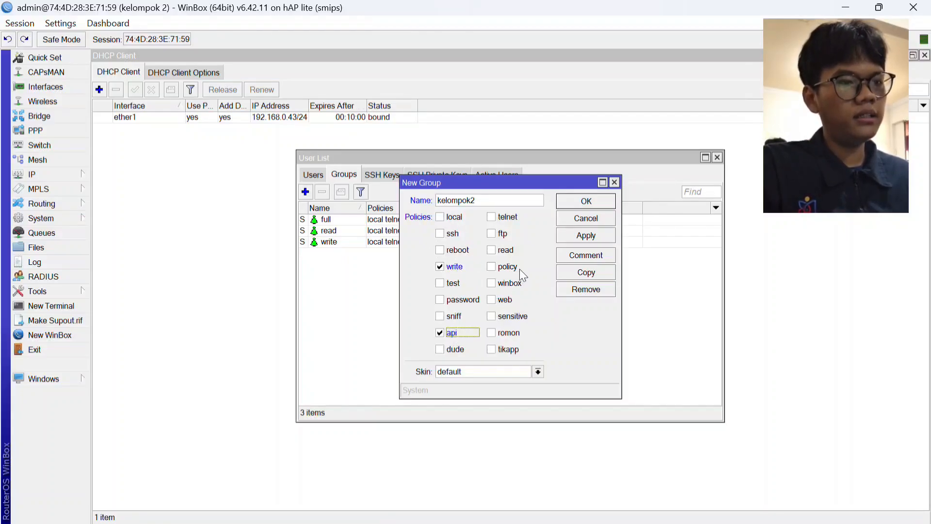
{"action": "left_click", "coordinate": [508, 252]}
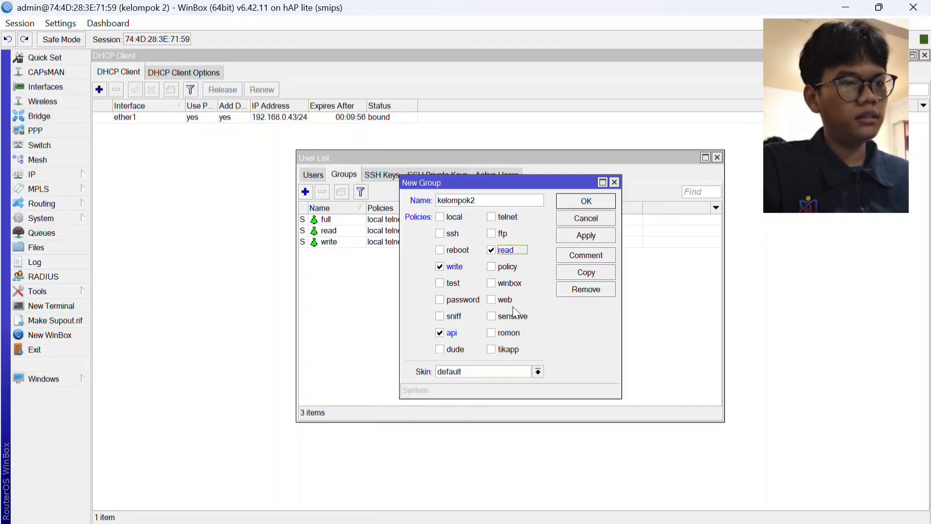
{"action": "left_click", "coordinate": [512, 317]}
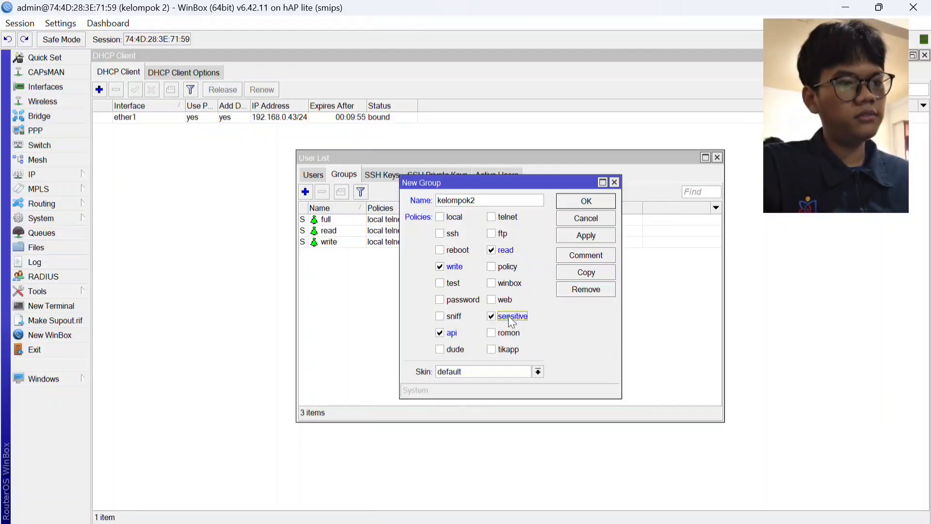
{"action": "left_click", "coordinate": [595, 236]}
{"action": "left_click", "coordinate": [594, 206]}
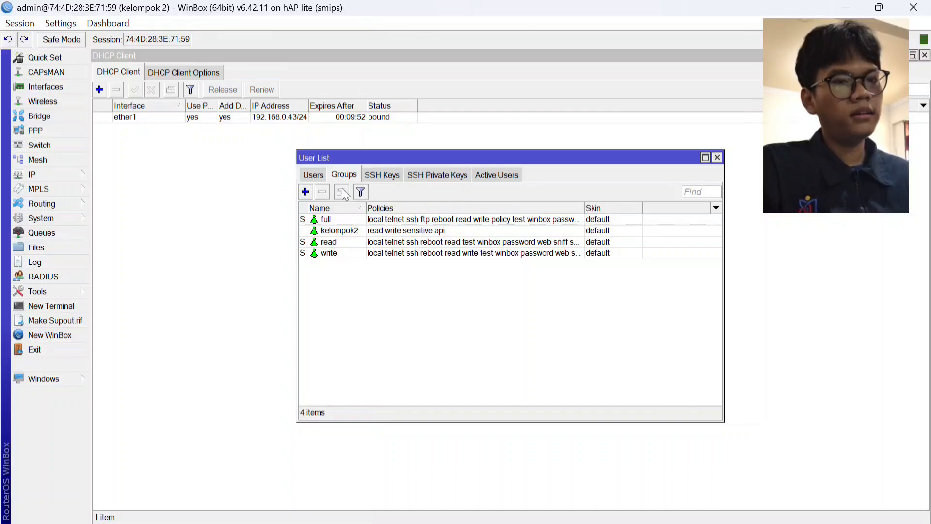
Start a new router user mikhmon_kel2 in the kelompok2 group and fill in and confirm the user's password.
{"action": "left_click", "coordinate": [319, 175]}
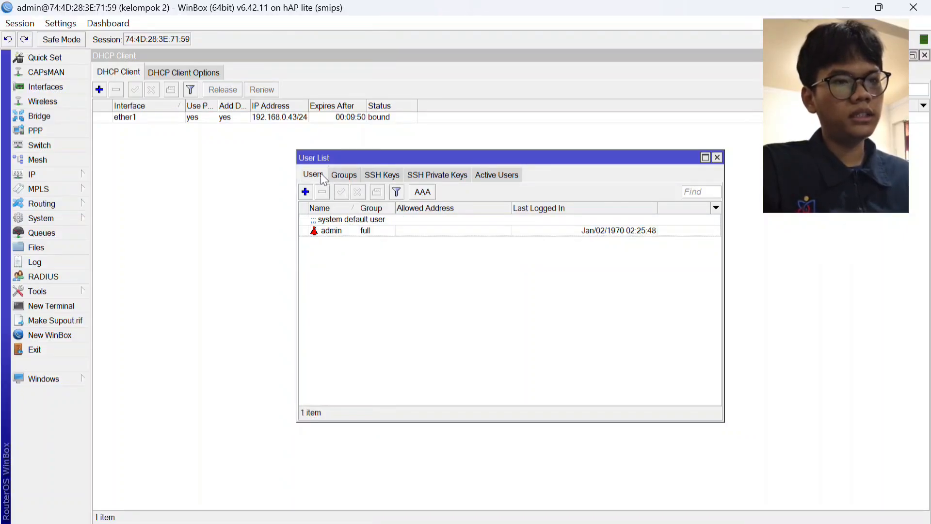
{"action": "left_click", "coordinate": [305, 192]}
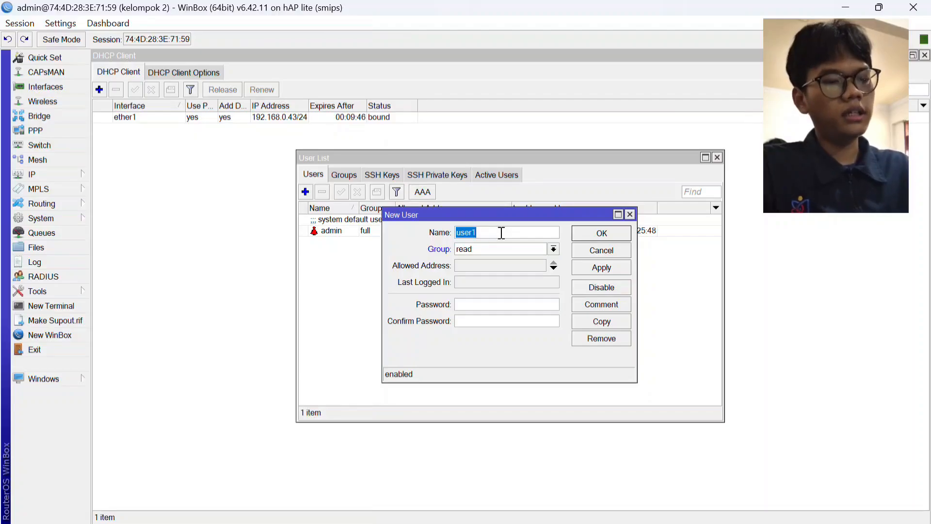
{"action": "key", "text": "BackSpace"}
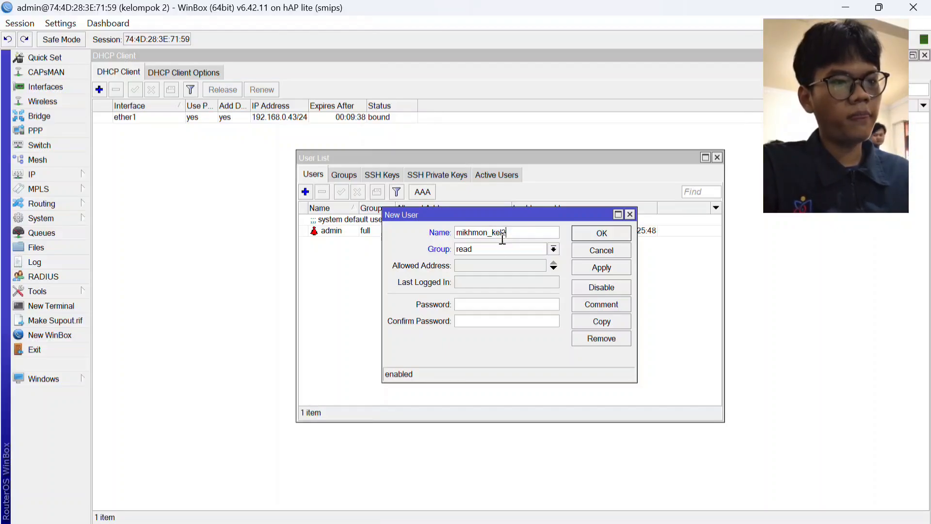
{"action": "left_click", "coordinate": [505, 250]}
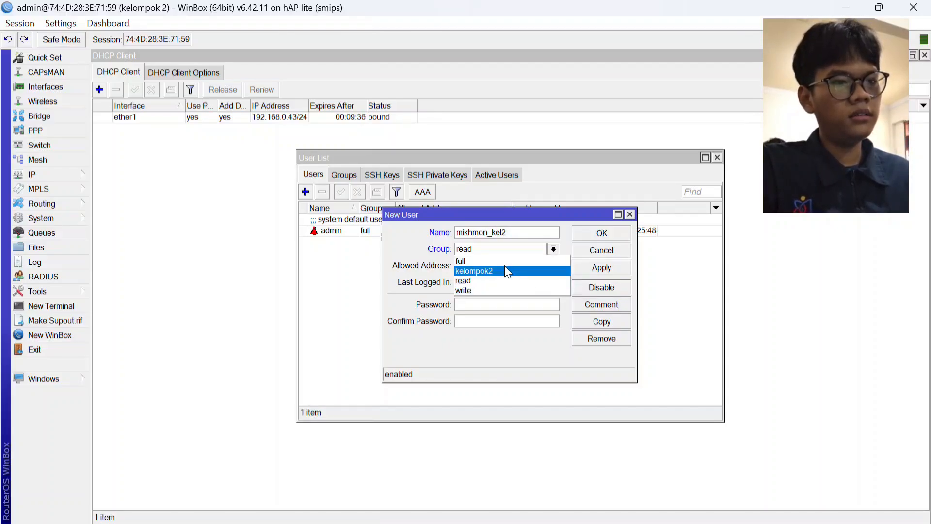
{"action": "left_click", "coordinate": [506, 268]}
{"action": "left_click", "coordinate": [489, 304]}
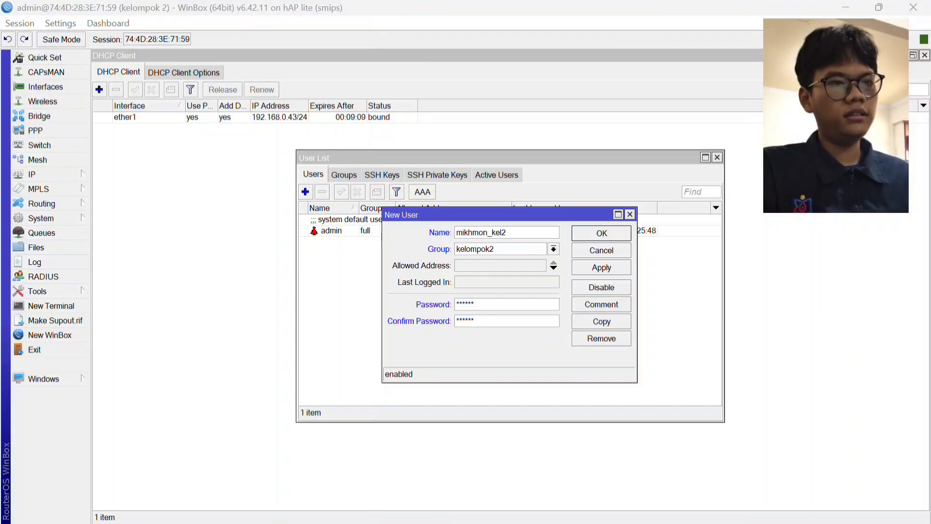
Switch to File Explorer and extract mikhmonv3ws.zip from Downloads into the mikhmonv3ws folder.
{"action": "key", "text": "alt+Tab"}
{"action": "key", "text": "Tab"}
{"action": "key", "text": "Tab"}
{"action": "key", "text": "Tab"}
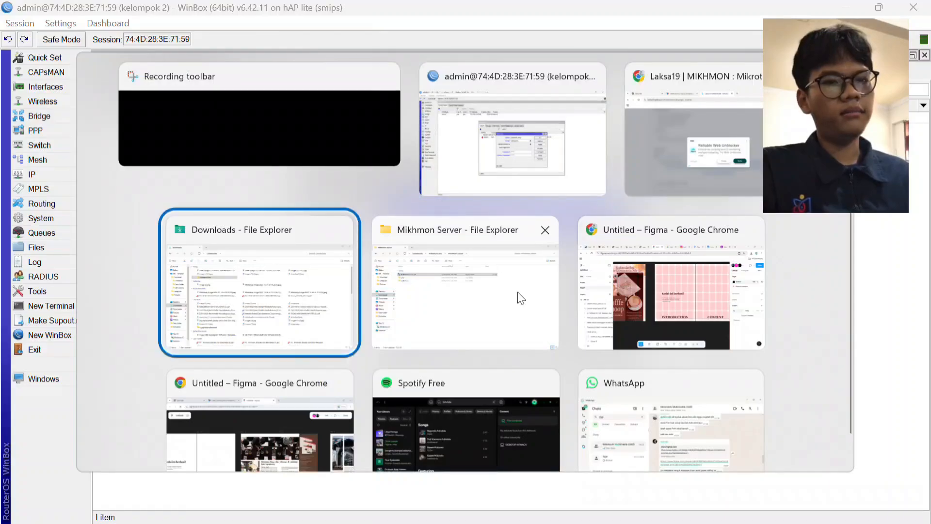
{"action": "left_click", "coordinate": [518, 293]}
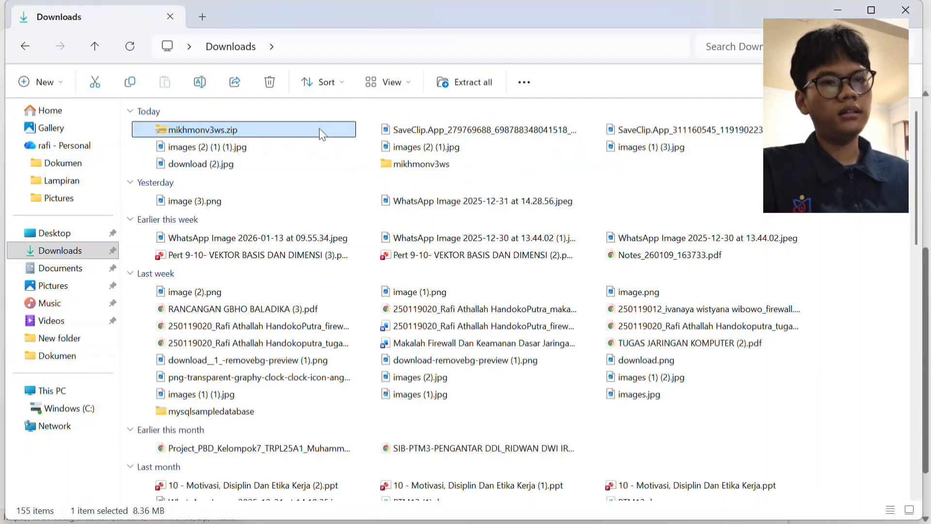
{"action": "right_click", "coordinate": [319, 128]}
{"action": "key", "text": "Escape"}
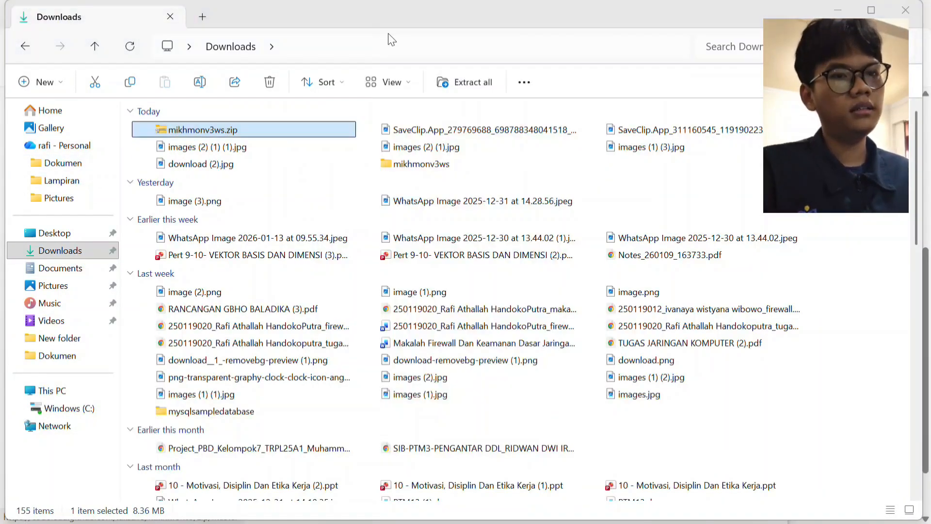
{"action": "right_click", "coordinate": [296, 134]}
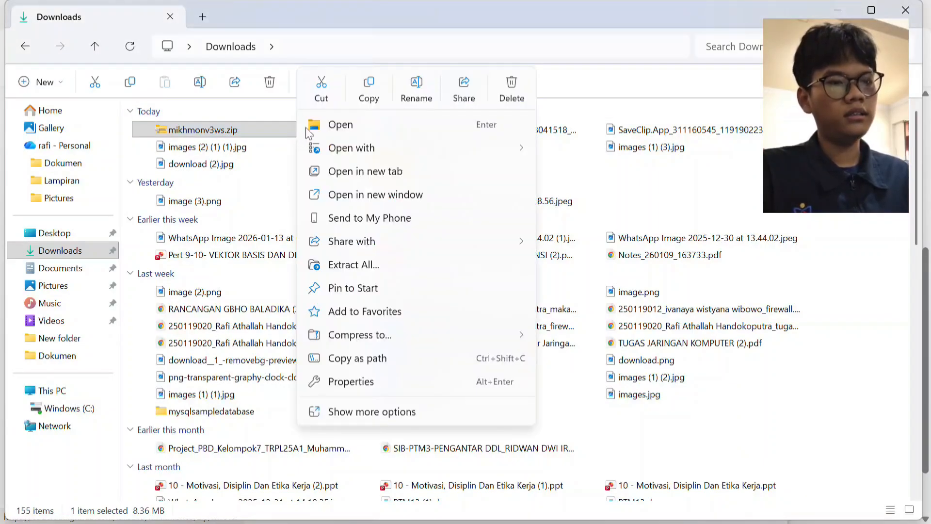
{"action": "left_click", "coordinate": [354, 268]}
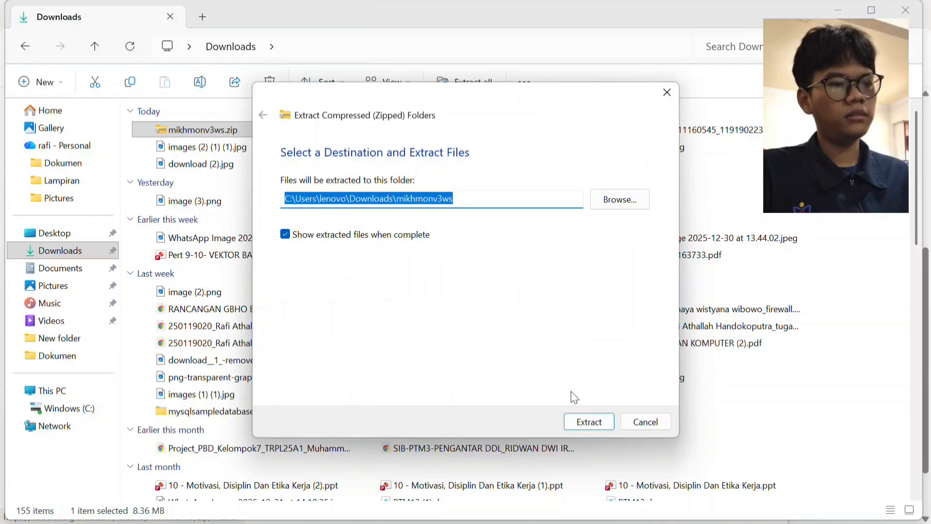
{"action": "left_click", "coordinate": [578, 423]}
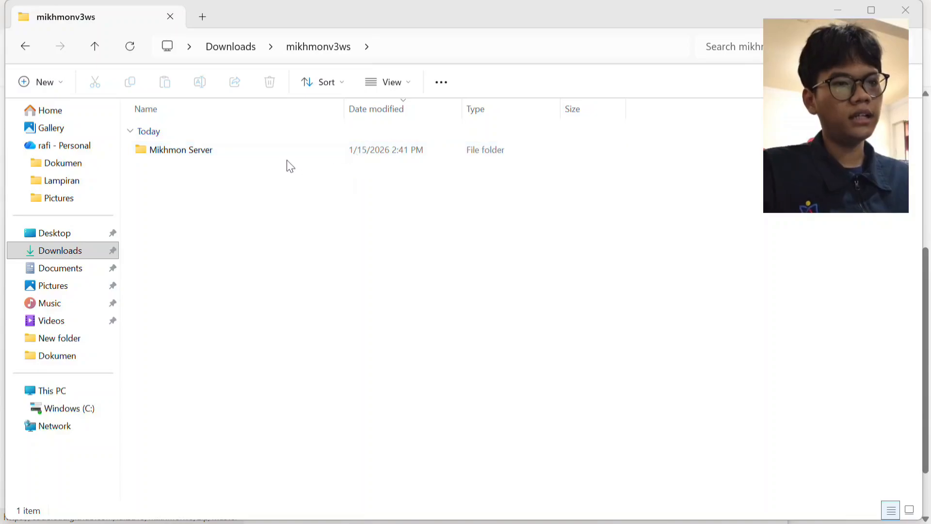
Run MikhmonServer.exe from the extracted Mikhmon Server folder and open Mikhmon in the browser.
{"action": "double_click", "coordinate": [289, 156]}
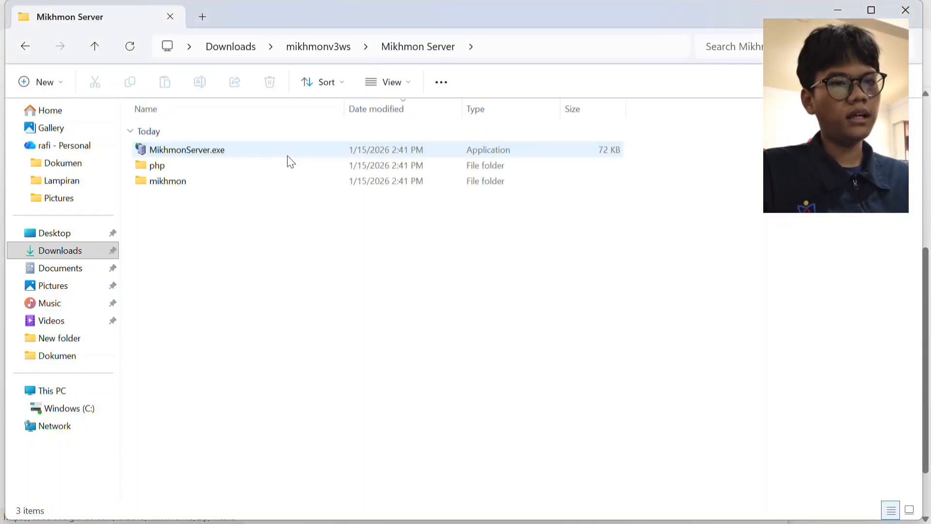
{"action": "left_click", "coordinate": [327, 154]}
{"action": "double_click", "coordinate": [325, 150]}
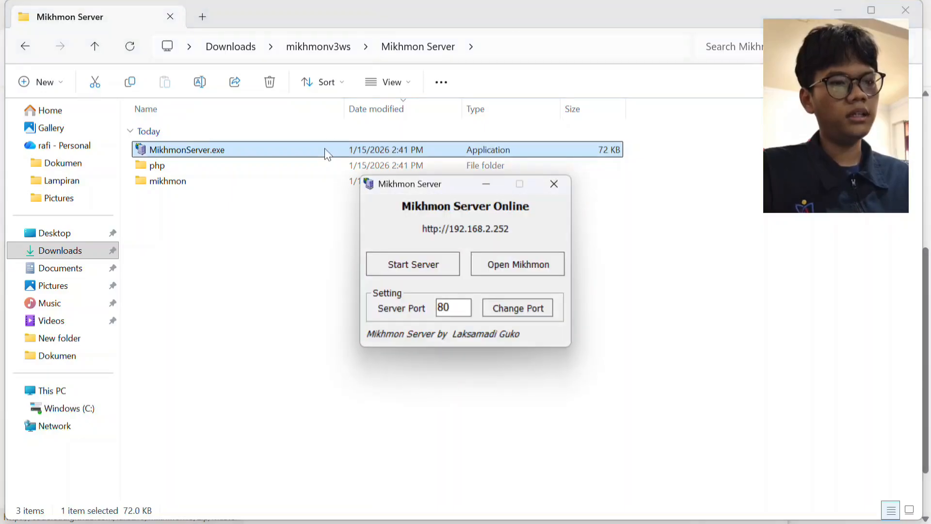
{"action": "left_click", "coordinate": [517, 263]}
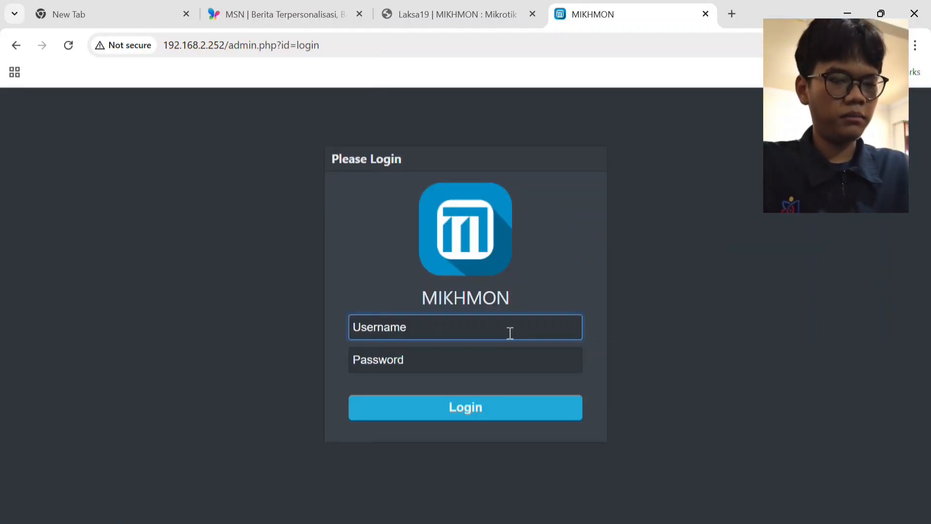
Log in to Mikhmon with the username mikhmon and the account password, and dismiss the browser's password warning.
{"action": "type", "text": "mi"}
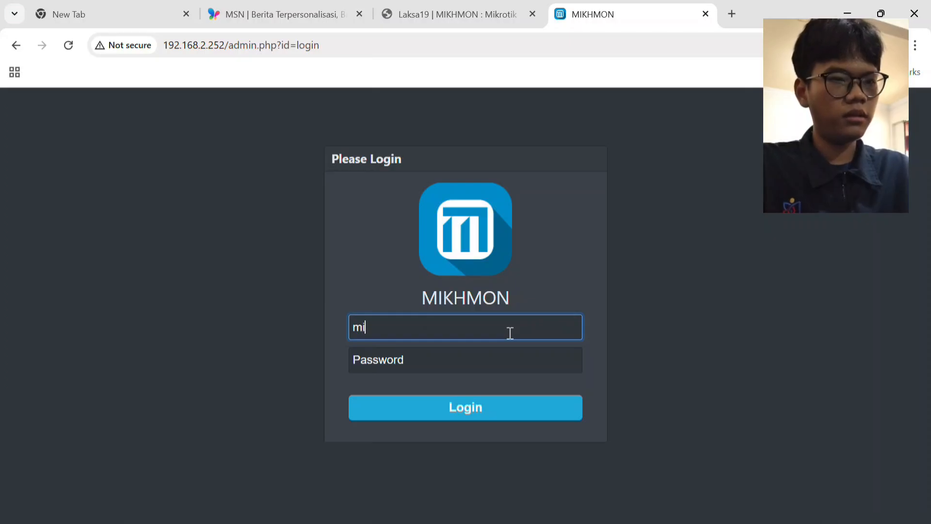
{"action": "type", "text": "khmon"}
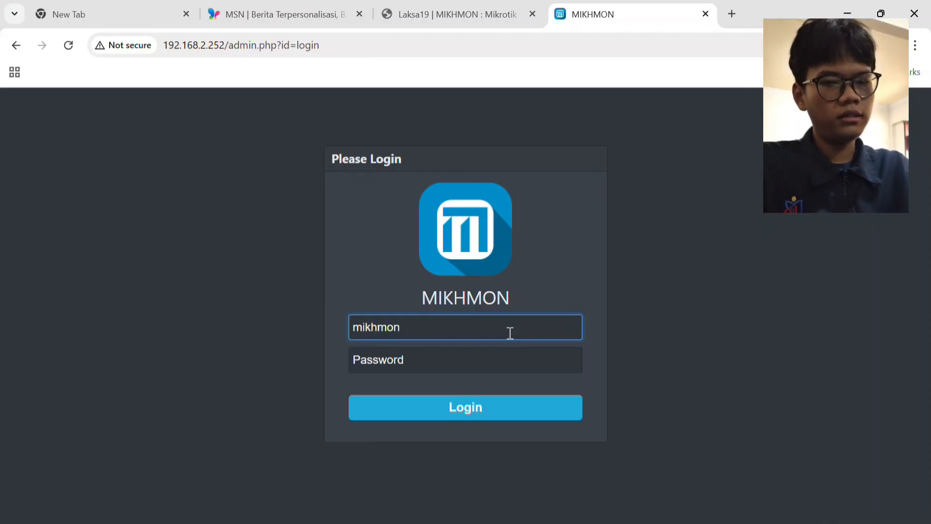
{"action": "left_click", "coordinate": [503, 368]}
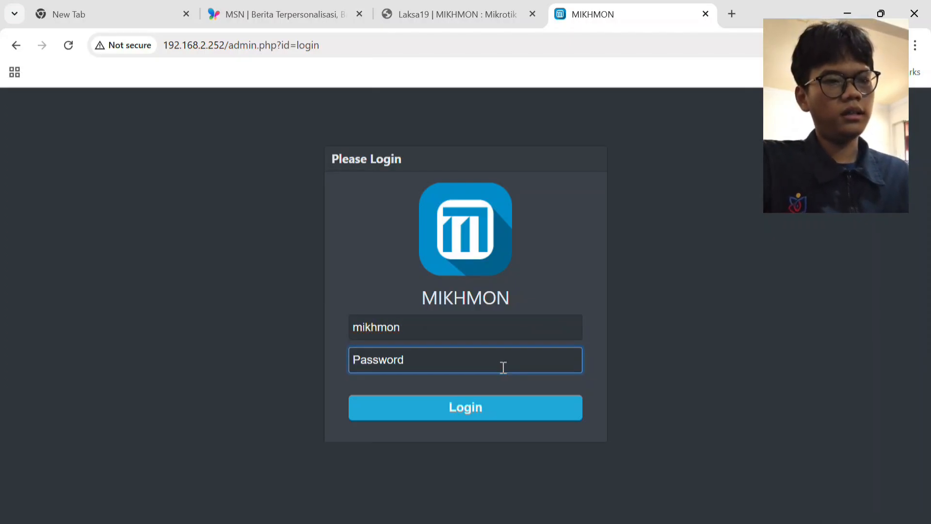
{"action": "type", "text": "12"}
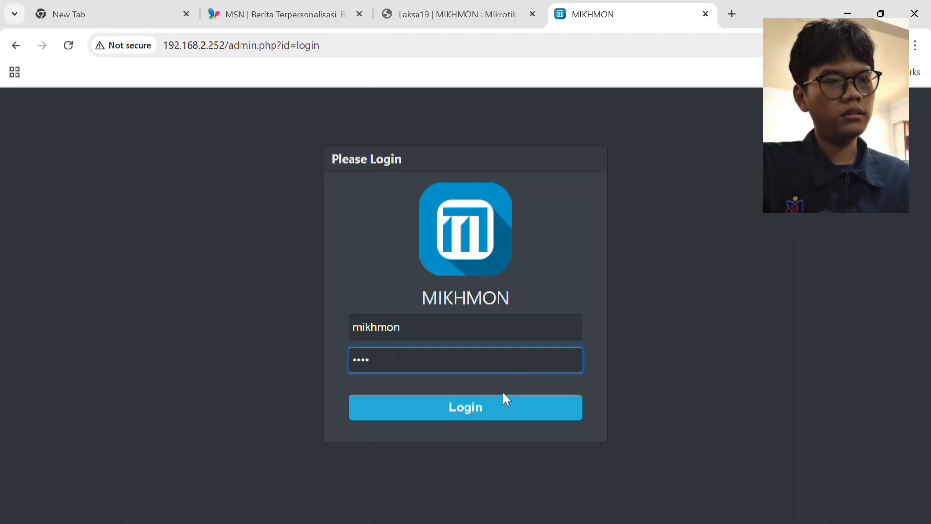
{"action": "left_click", "coordinate": [503, 409]}
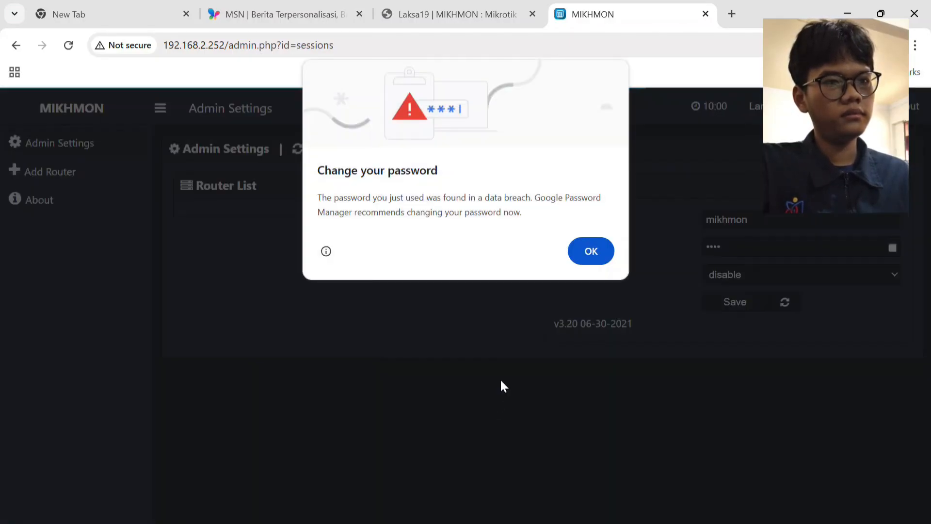
{"action": "left_click", "coordinate": [604, 254]}
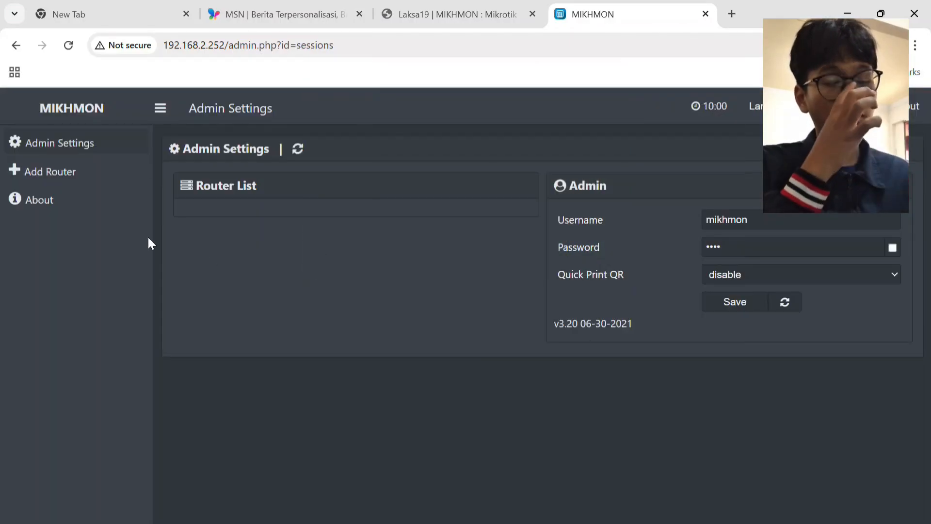
Add a new router in Mikhmon and set its session name to kel2-wifi.
{"action": "left_click", "coordinate": [69, 183]}
{"action": "left_click", "coordinate": [332, 223]}
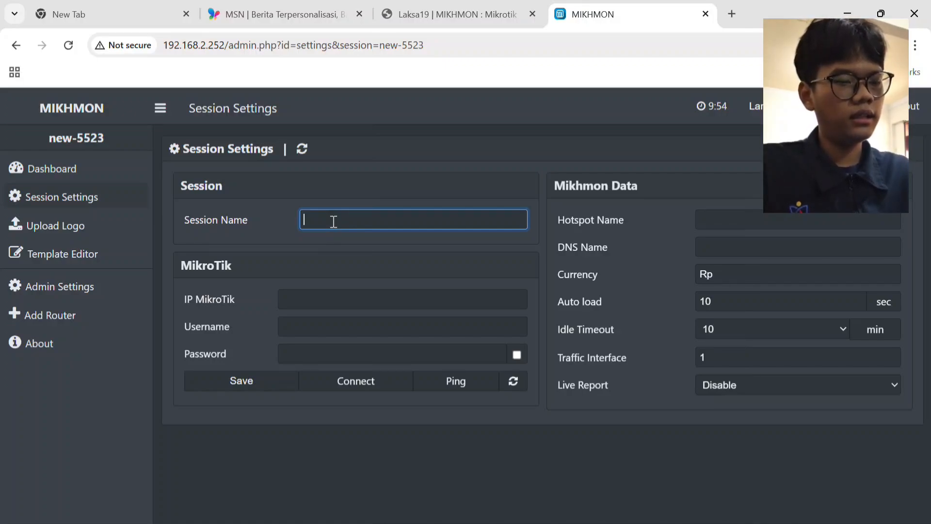
{"action": "type", "text": "k"}
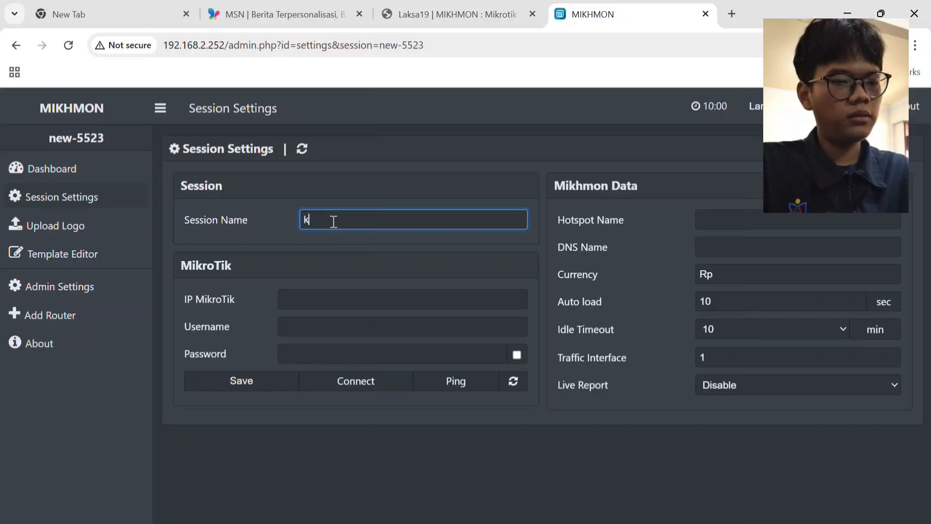
{"action": "type", "text": "el2"}
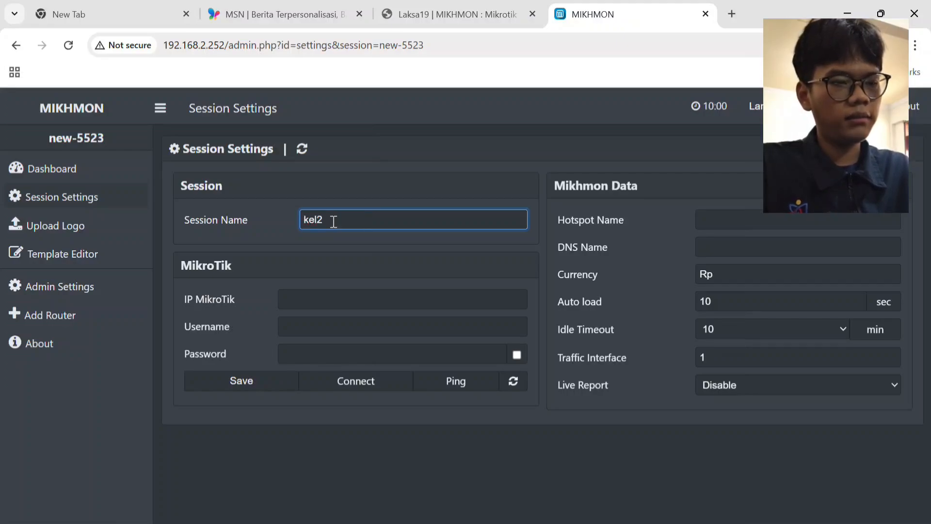
{"action": "type", "text": "-wifi"}
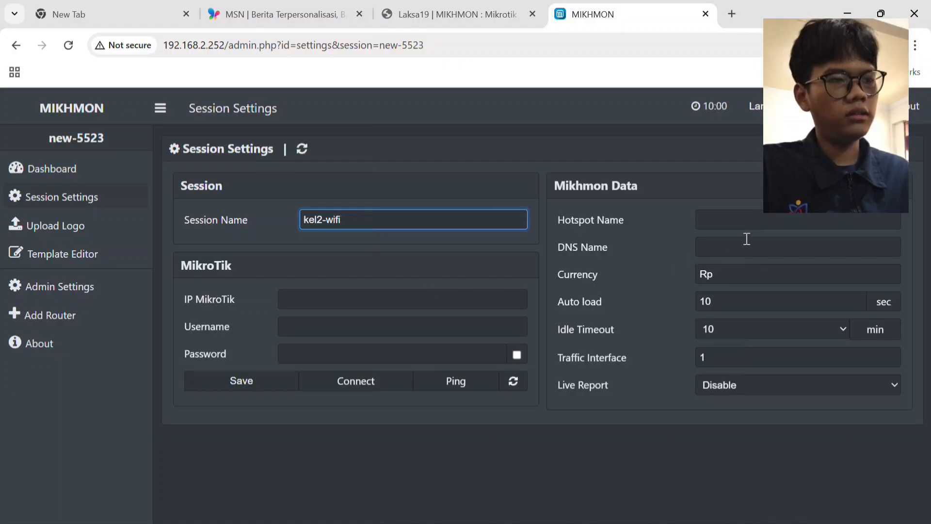
Set the Mikhmon hotspot name to kelompok 2 and the DNS name to kelompok2.com.
{"action": "left_click", "coordinate": [756, 220]}
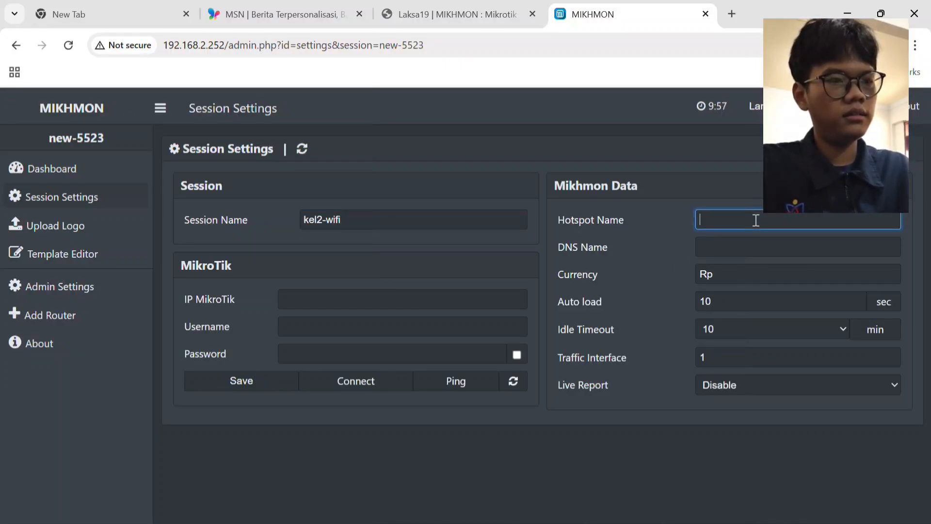
{"action": "type", "text": "kelomp"}
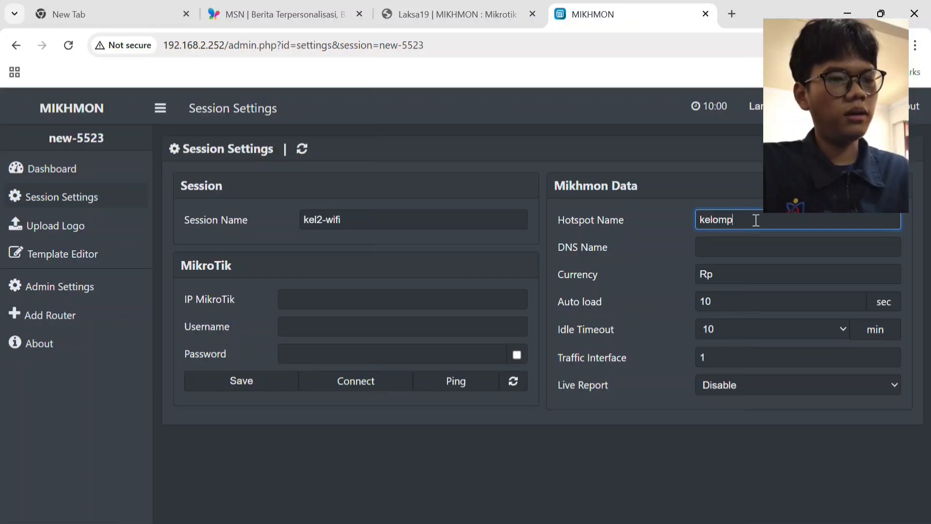
{"action": "type", "text": "ok 2"}
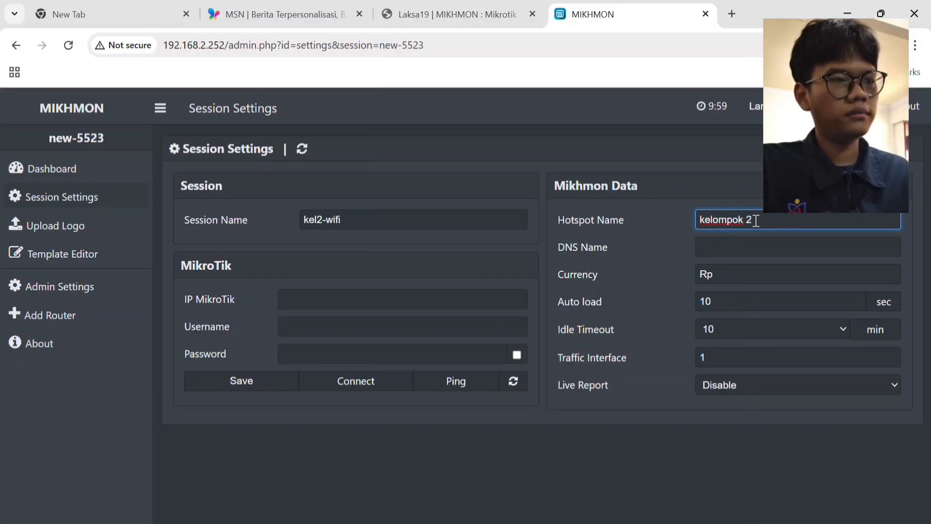
{"action": "left_click", "coordinate": [755, 249]}
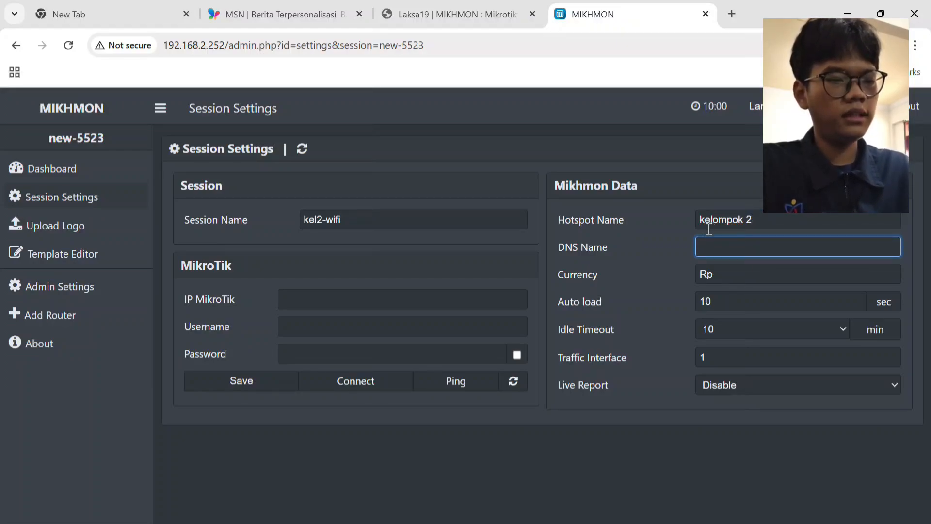
{"action": "left_click", "coordinate": [731, 253]}
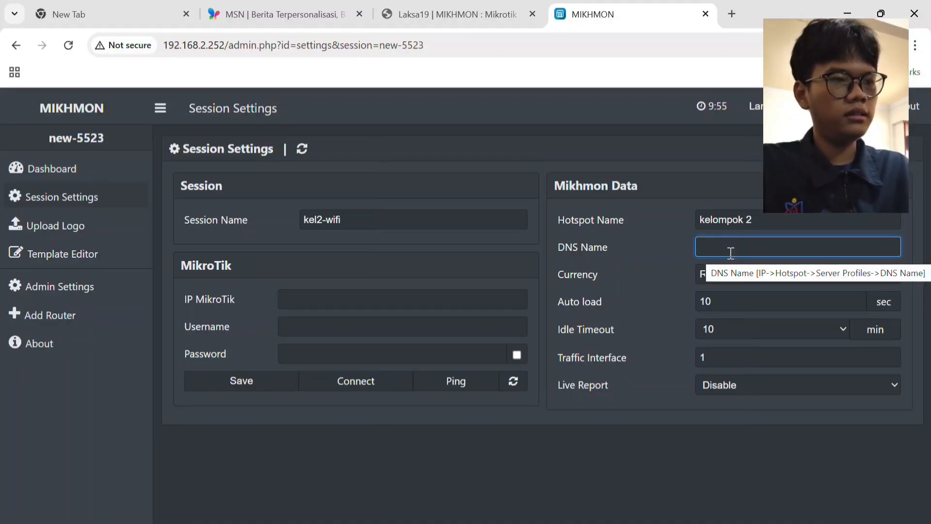
{"action": "type", "text": "kelom"}
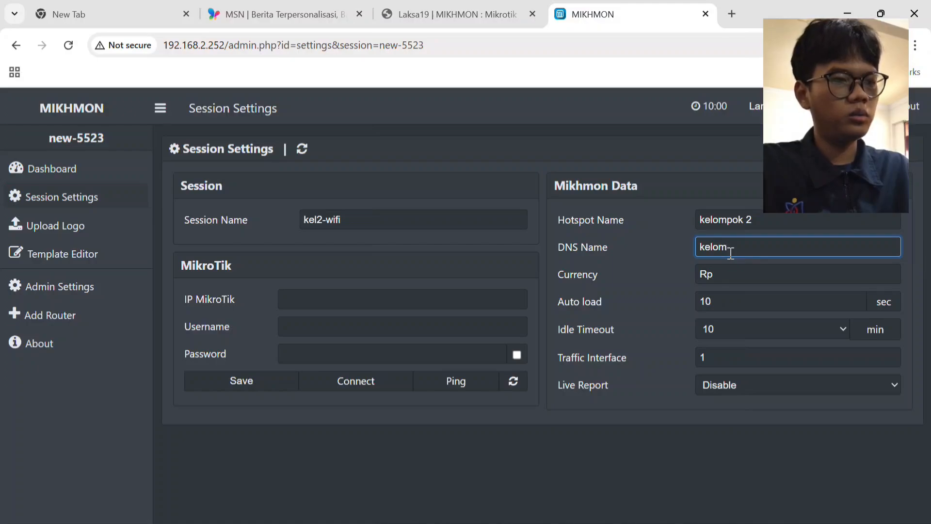
{"action": "type", "text": "pok2."}
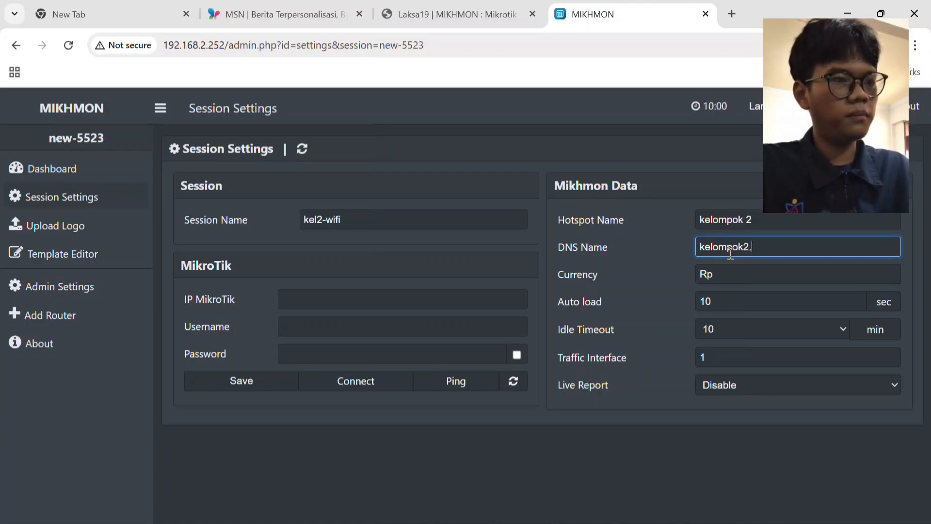
{"action": "type", "text": "com"}
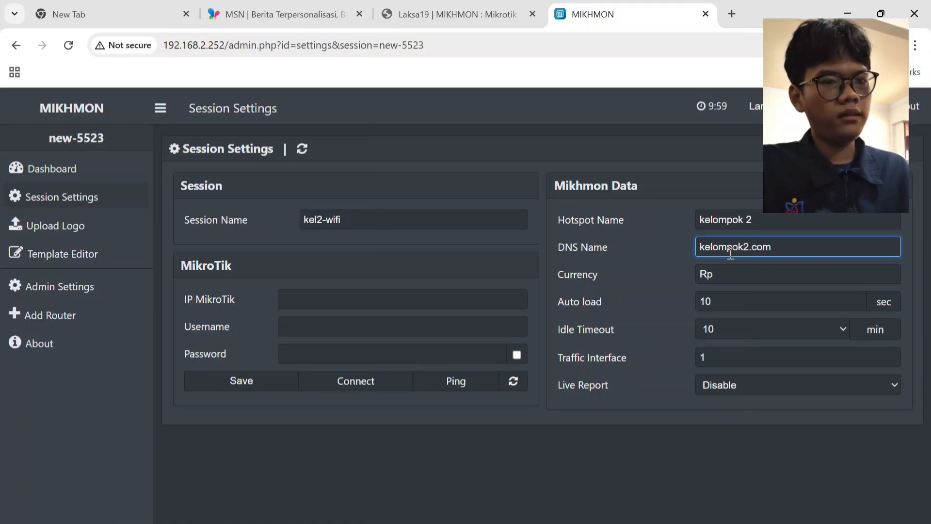
Set the session's MikroTik IP address to 192.168.100.1.
{"action": "left_click", "coordinate": [407, 300]}
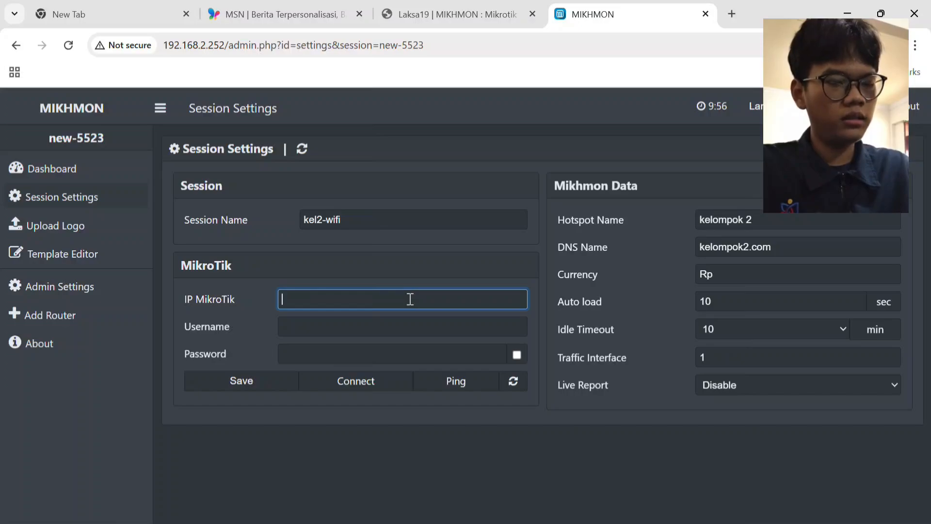
{"action": "type", "text": "192.16"}
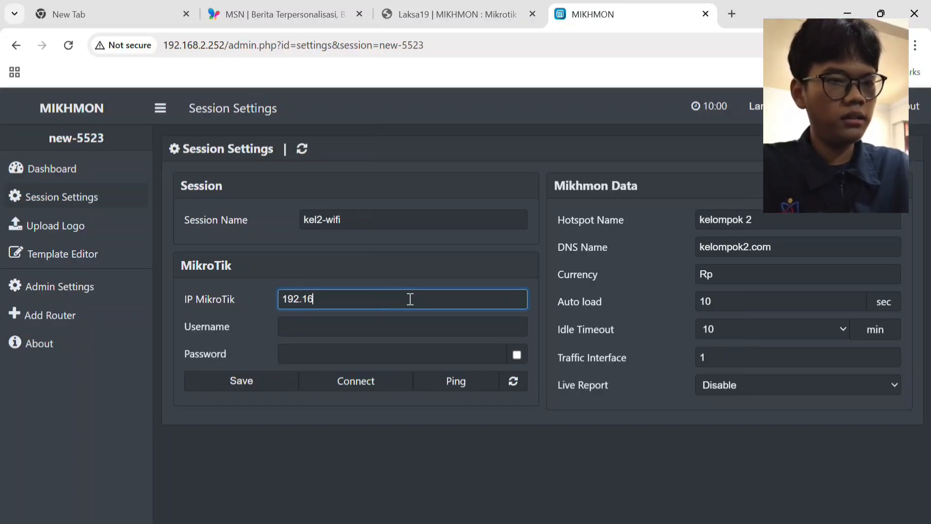
{"action": "type", "text": "8.100.1"}
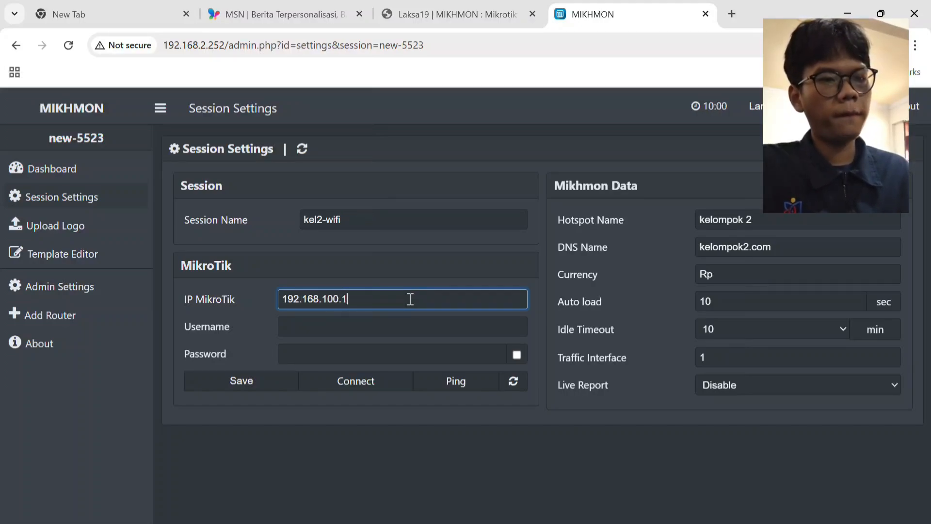
{"action": "left_click", "coordinate": [401, 323]}
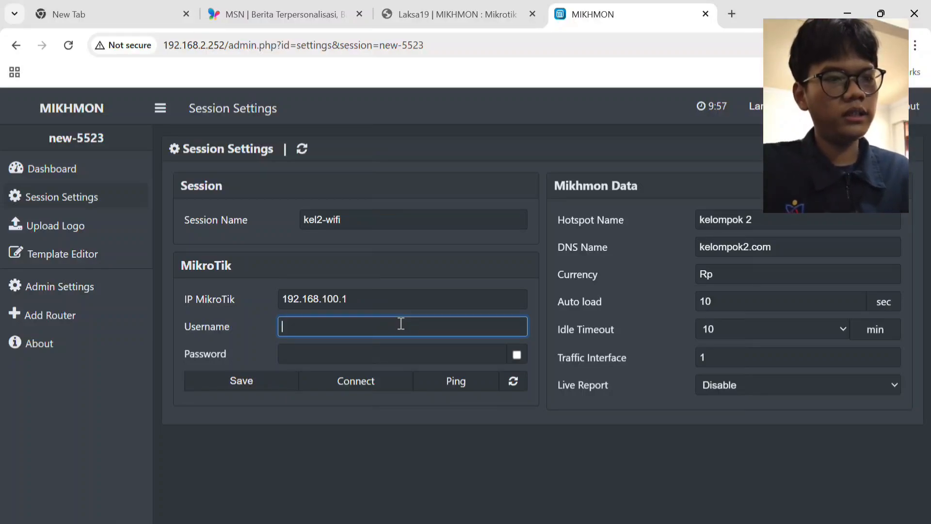
Switch to WinBox, save the pending router user mikhmon_kel2 and reopen its entry to check the user name.
{"action": "key", "text": "alt+Tab"}
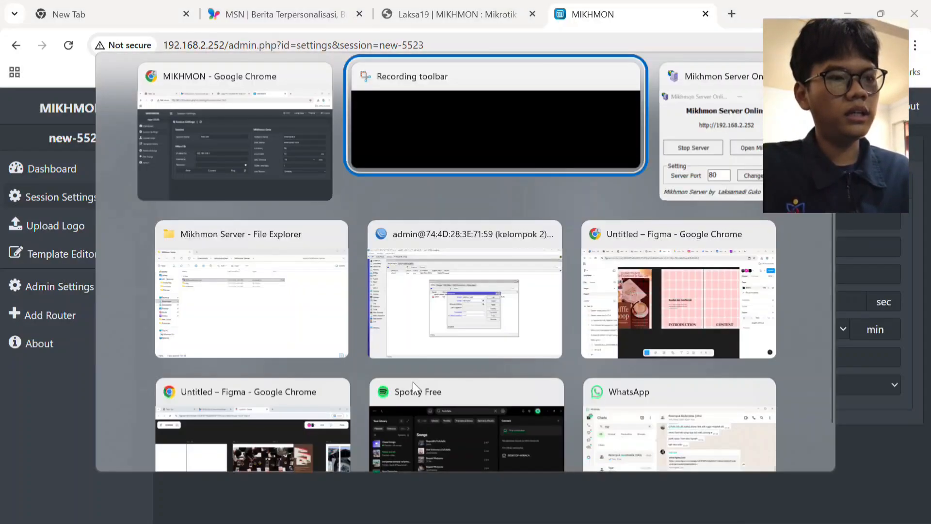
{"action": "left_click", "coordinate": [449, 354]}
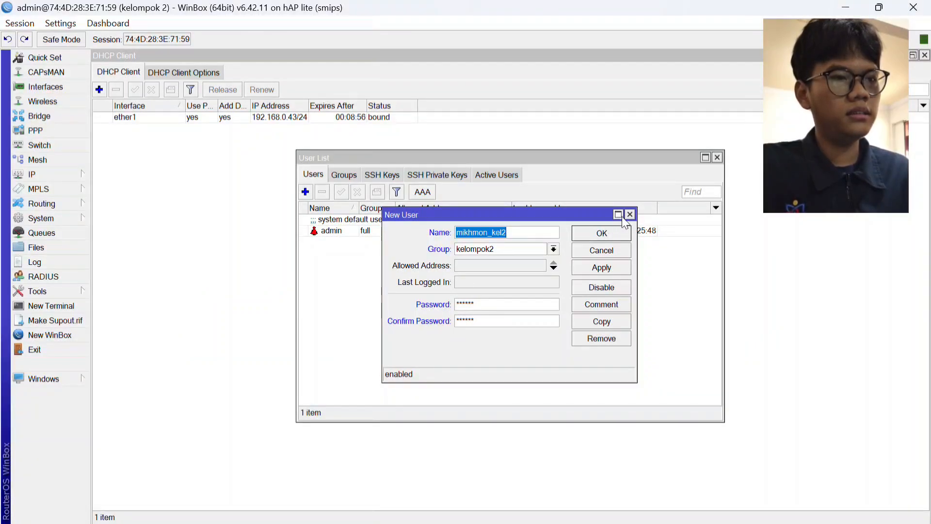
{"action": "left_click", "coordinate": [604, 269]}
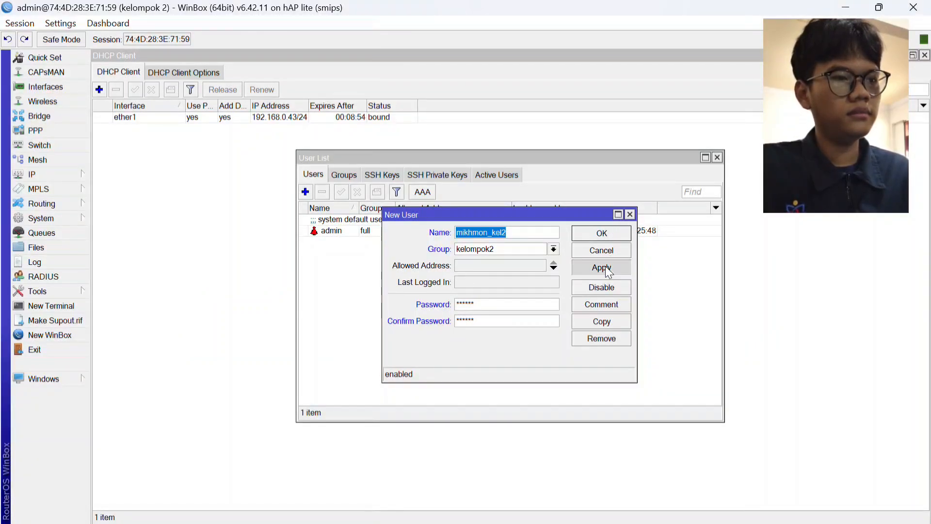
{"action": "left_click", "coordinate": [630, 214]}
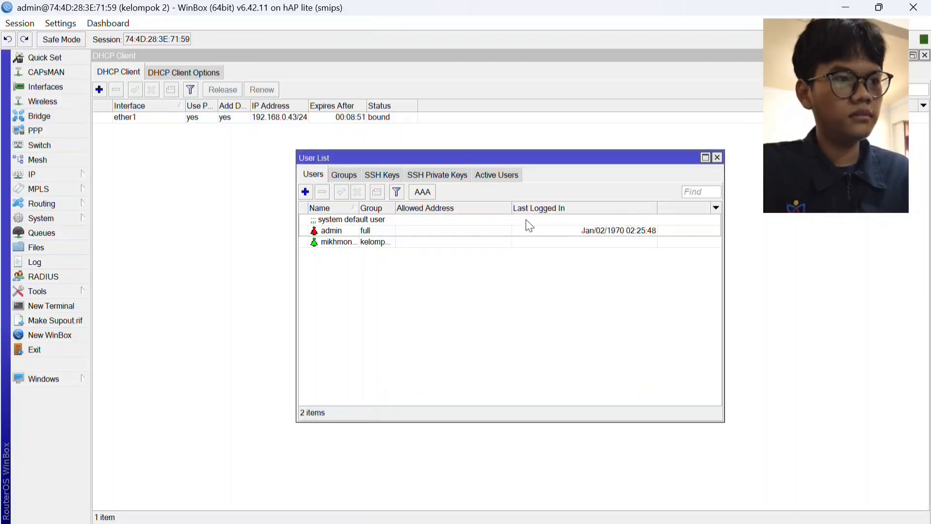
{"action": "left_click", "coordinate": [412, 243]}
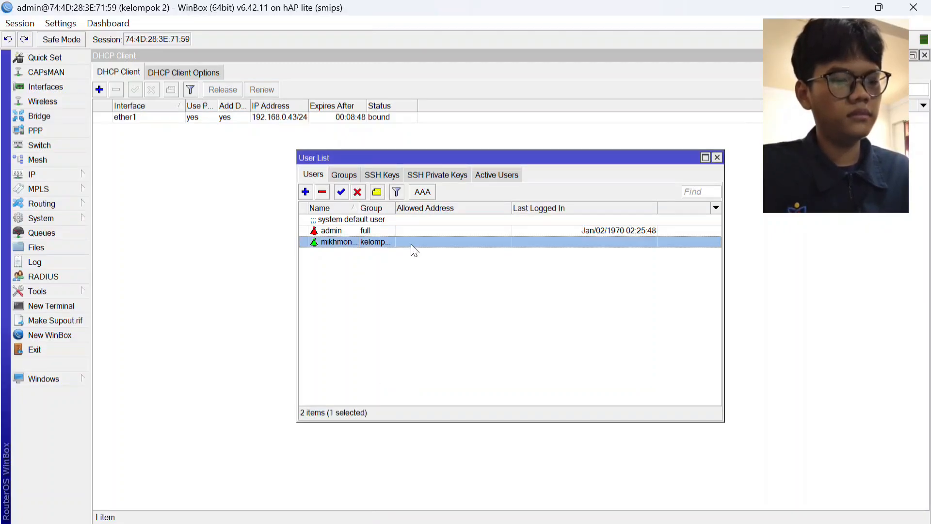
{"action": "double_click", "coordinate": [411, 242]}
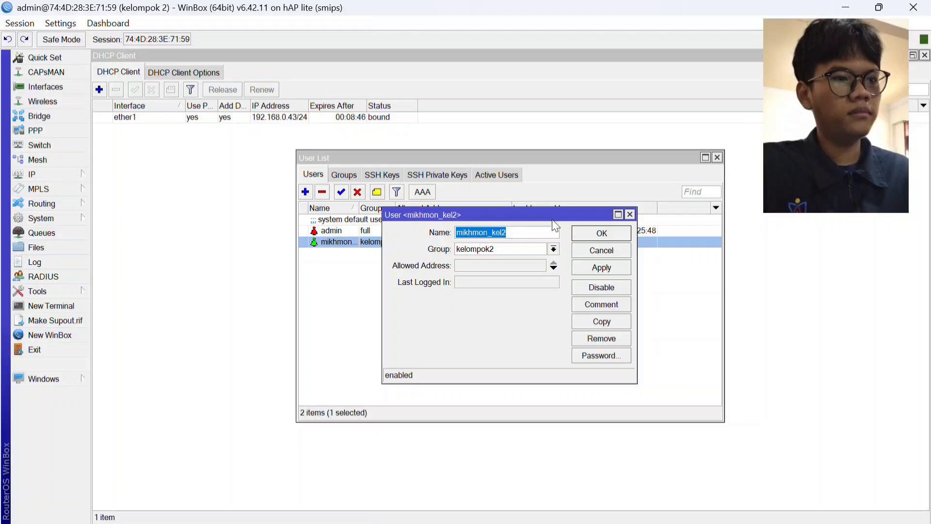
{"action": "left_click", "coordinate": [630, 214]}
Return to Mikhmon in the browser and enter mikhmon_kel2 as the MikroTik username along with the account password.
{"action": "key", "text": "alt+Tab"}
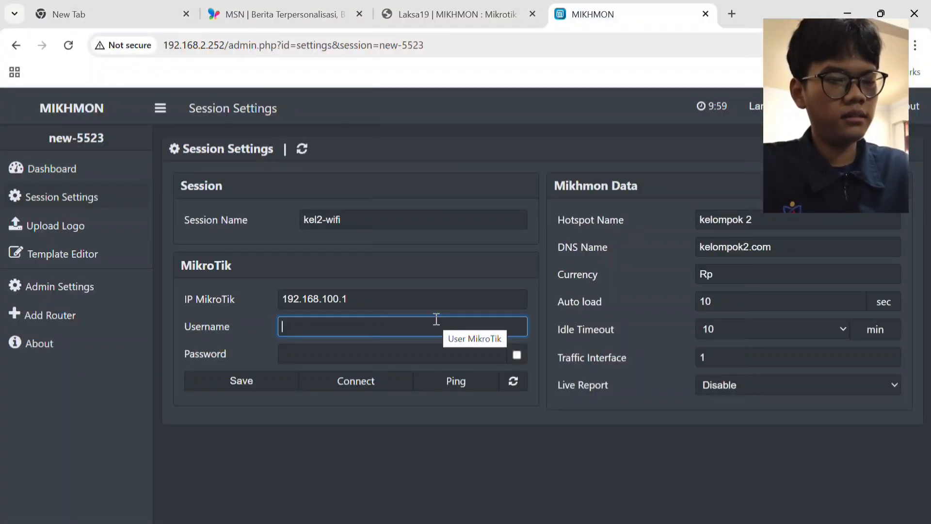
{"action": "type", "text": "mikhm"}
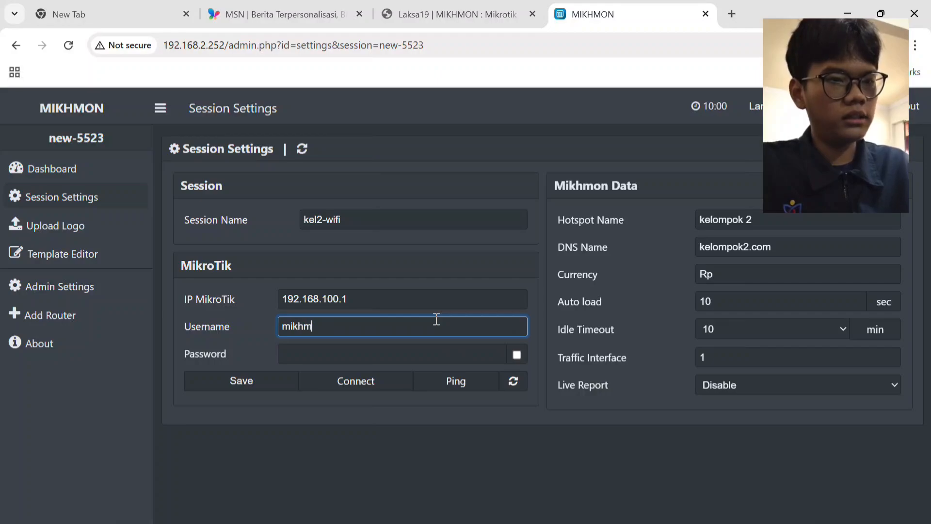
{"action": "type", "text": "on_ke"}
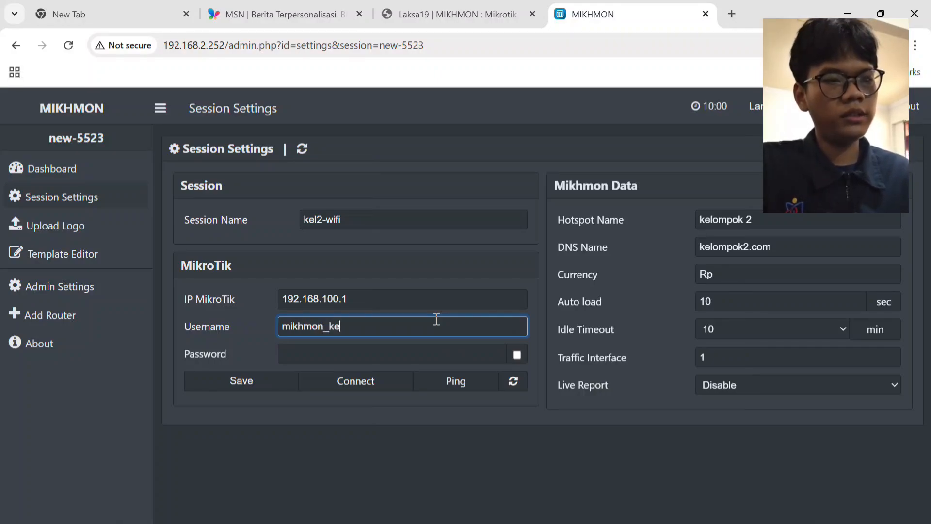
{"action": "type", "text": "l2"}
{"action": "left_click", "coordinate": [436, 355]}
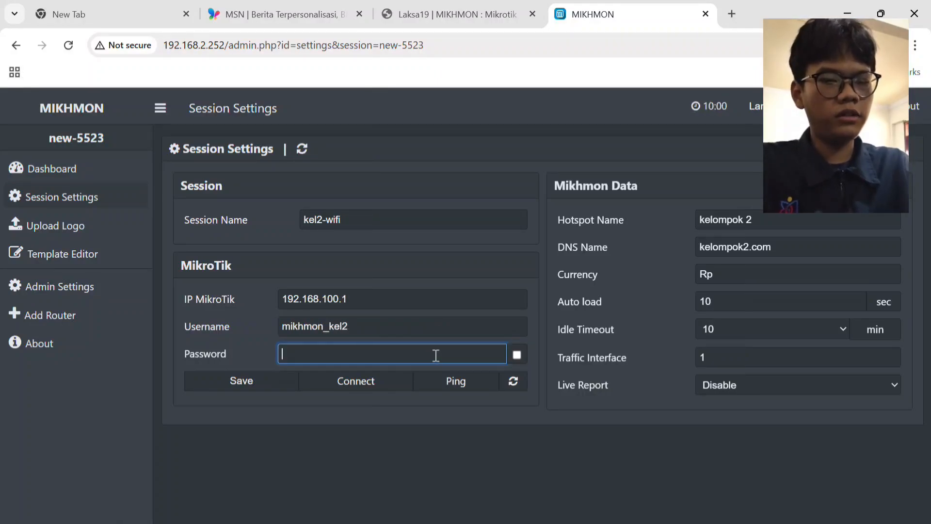
{"action": "type", "text": "k"}
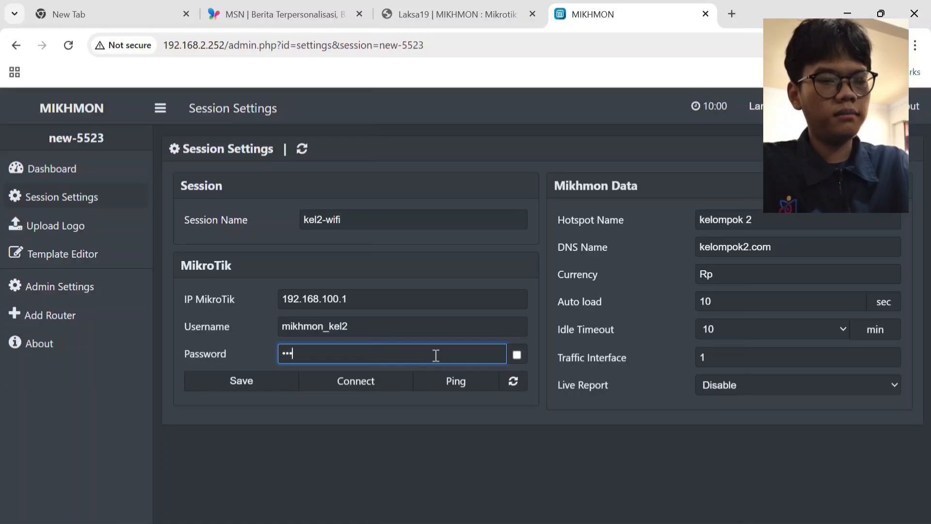
{"action": "type", "text": "•••••"}
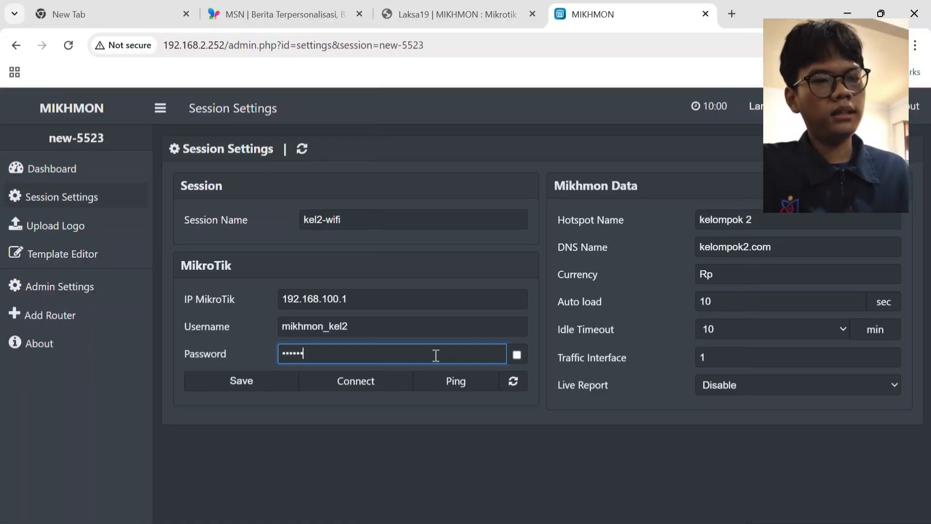
Save the session settings and connect Mikhmon to the router after running a ping test.
{"action": "left_click", "coordinate": [268, 394]}
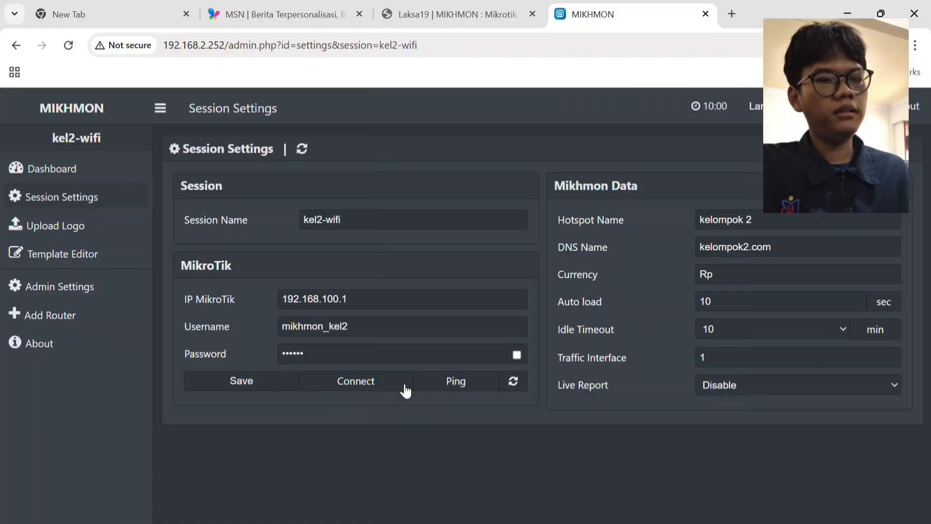
{"action": "left_click", "coordinate": [452, 390]}
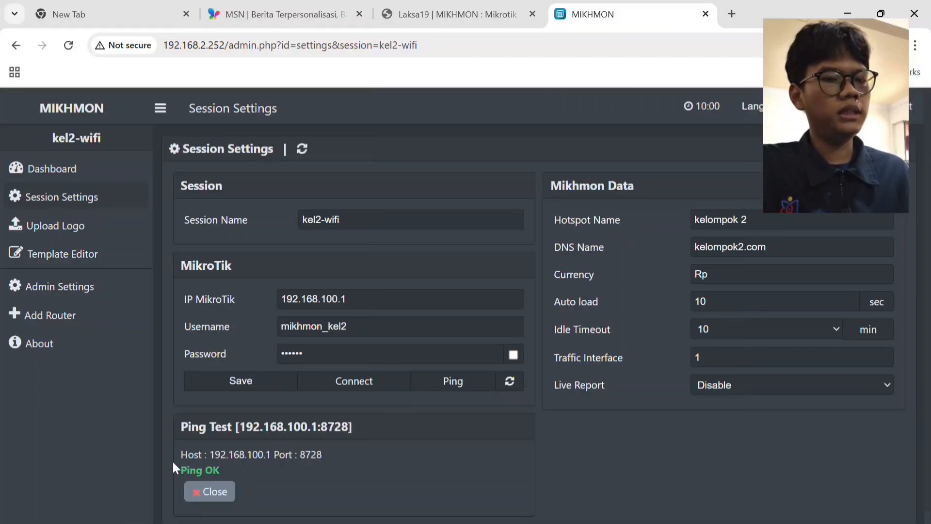
{"action": "left_click", "coordinate": [355, 388]}
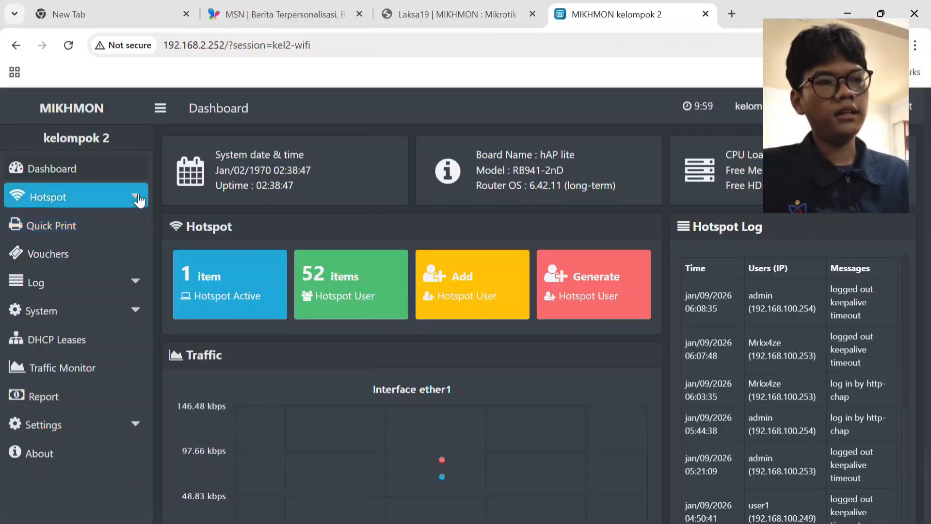
Start adding a new hotspot user profile and name it Harian.
{"action": "left_click", "coordinate": [120, 206]}
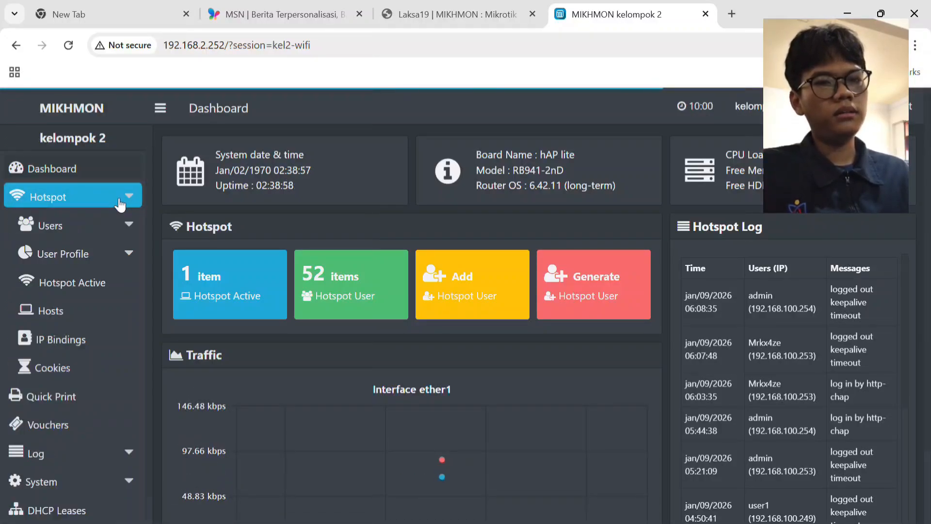
{"action": "left_click", "coordinate": [98, 265]}
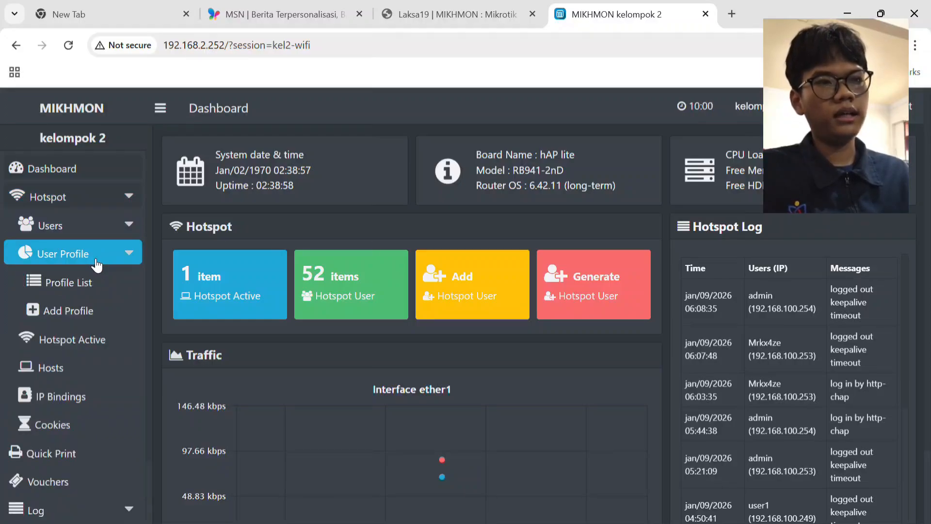
{"action": "left_click", "coordinate": [92, 308]}
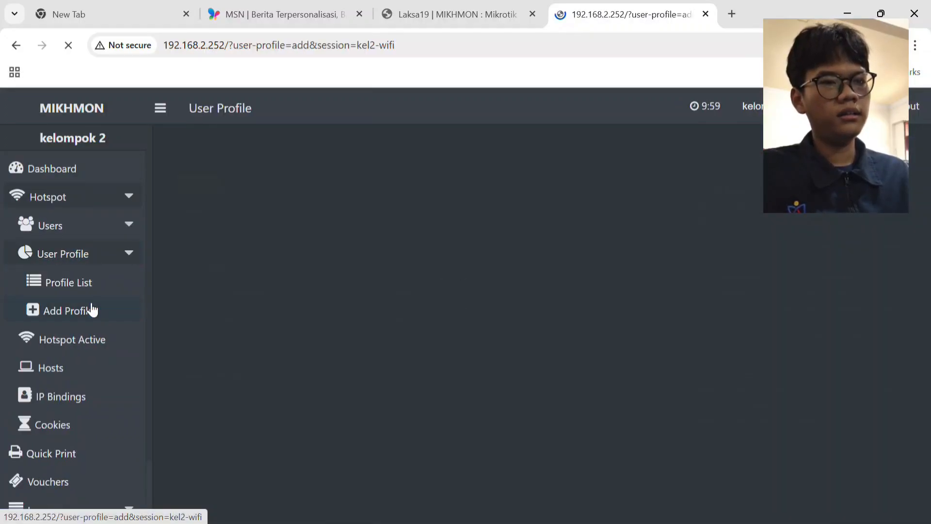
{"action": "left_click", "coordinate": [525, 208]}
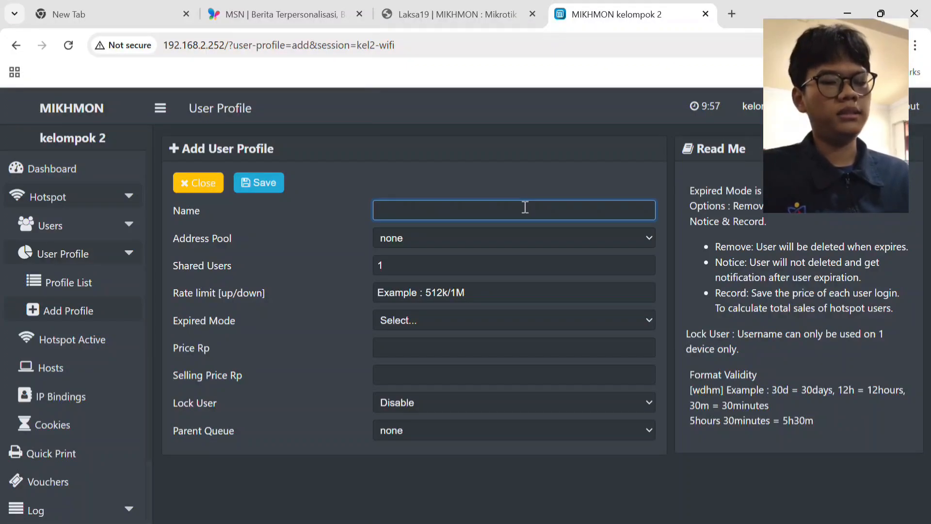
{"action": "type", "text": "Harian"}
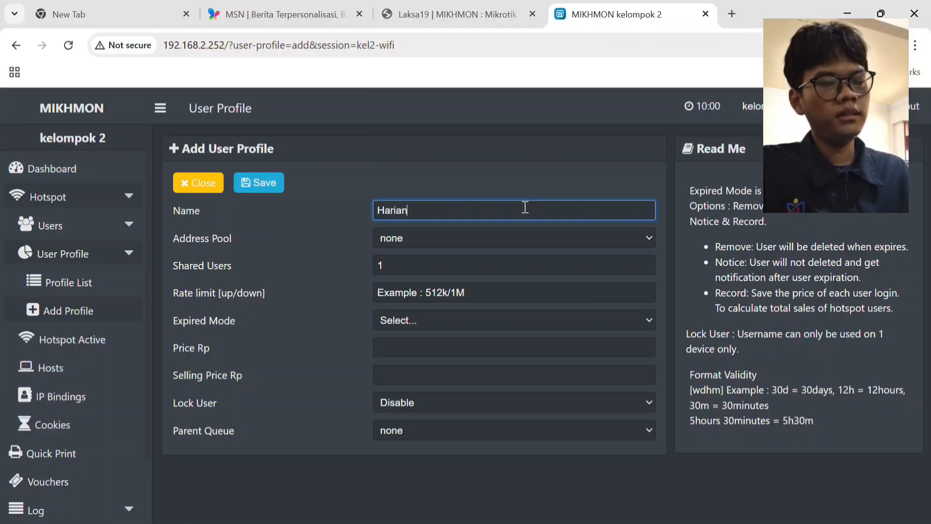
Set the Harian profile's rate limit to 1M, its expired mode to Remove & Record and its validity to 1d.
{"action": "left_click", "coordinate": [518, 294]}
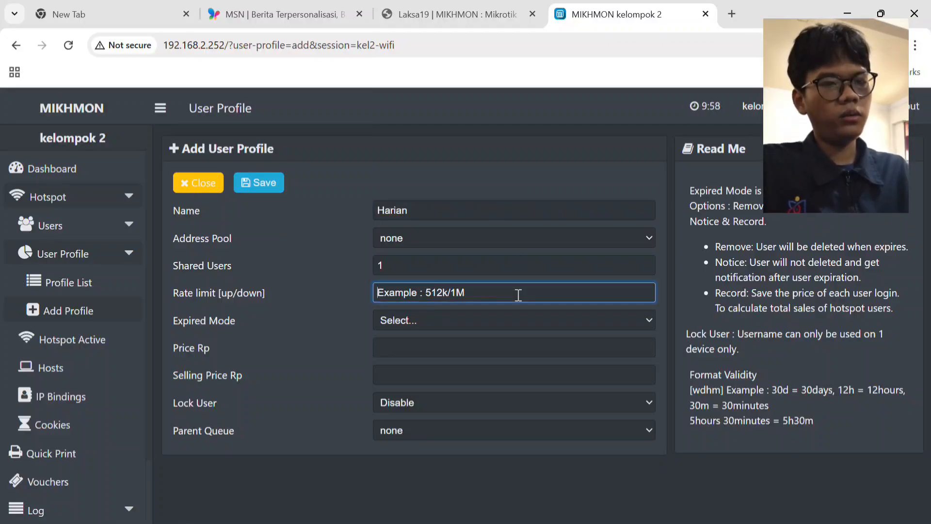
{"action": "type", "text": "1M"}
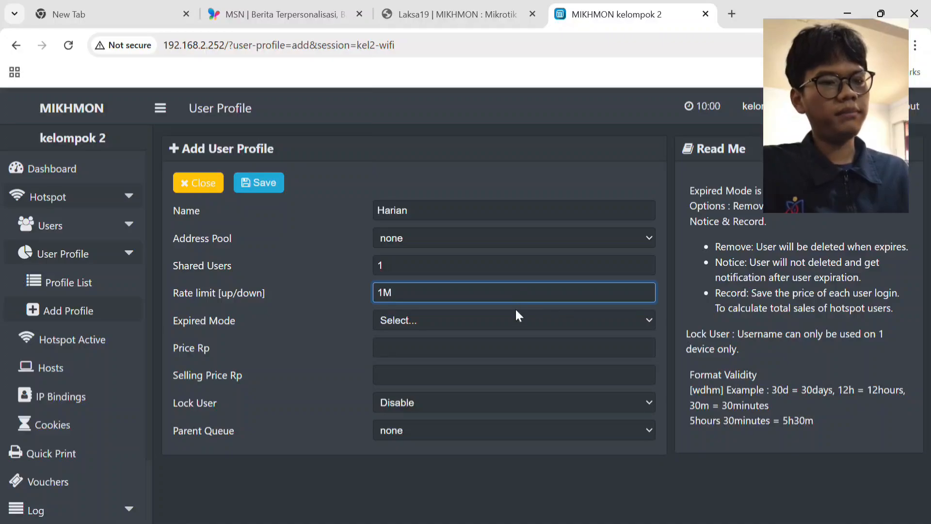
{"action": "left_click", "coordinate": [510, 322]}
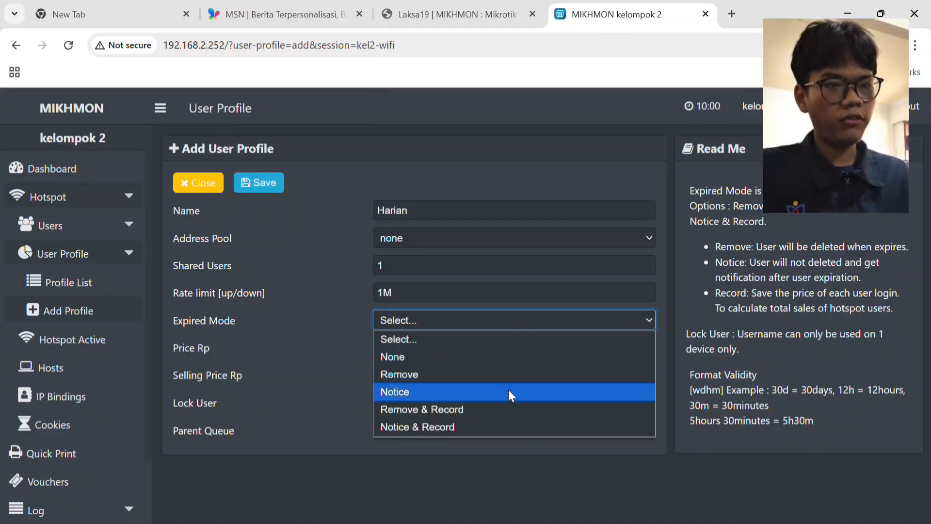
{"action": "left_click", "coordinate": [507, 406]}
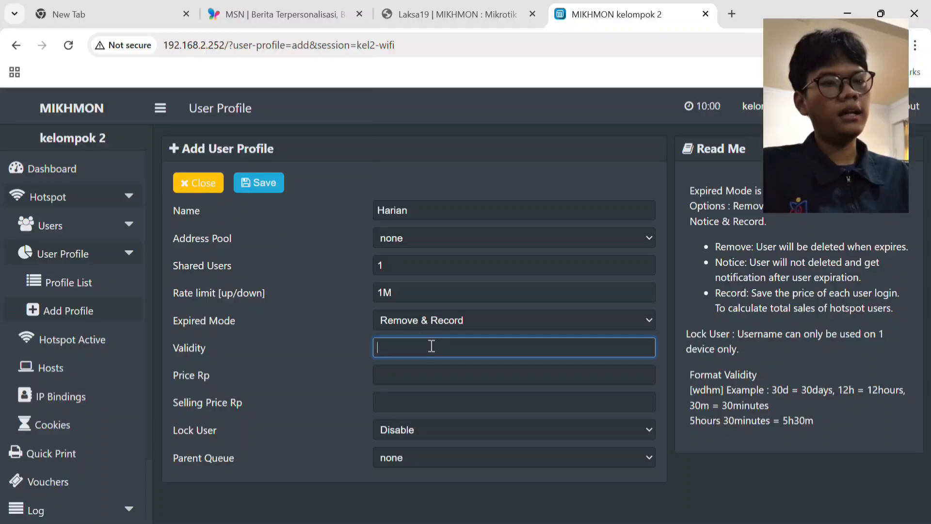
{"action": "type", "text": "1d"}
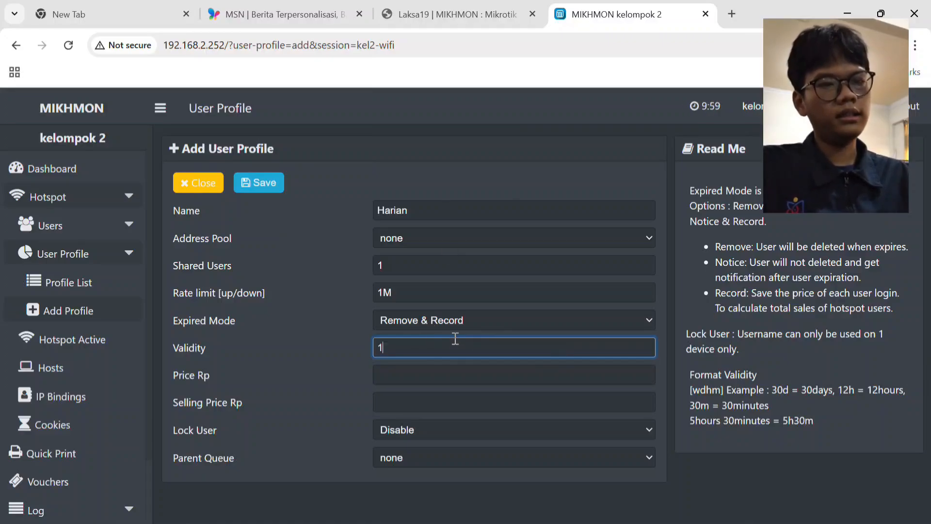
Set both the price and the selling price of the Harian profile to 5000 and save the profile.
{"action": "left_click", "coordinate": [444, 375]}
{"action": "type", "text": "5"}
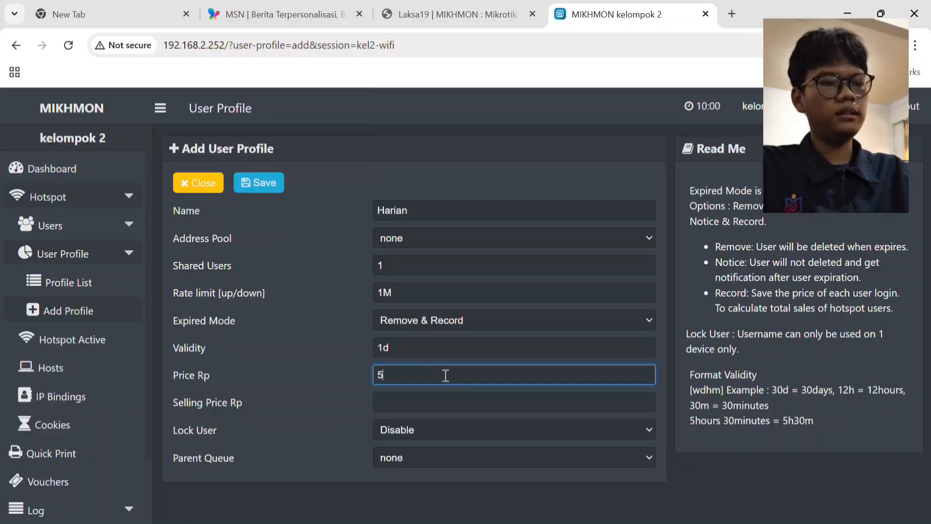
{"action": "type", "text": "000"}
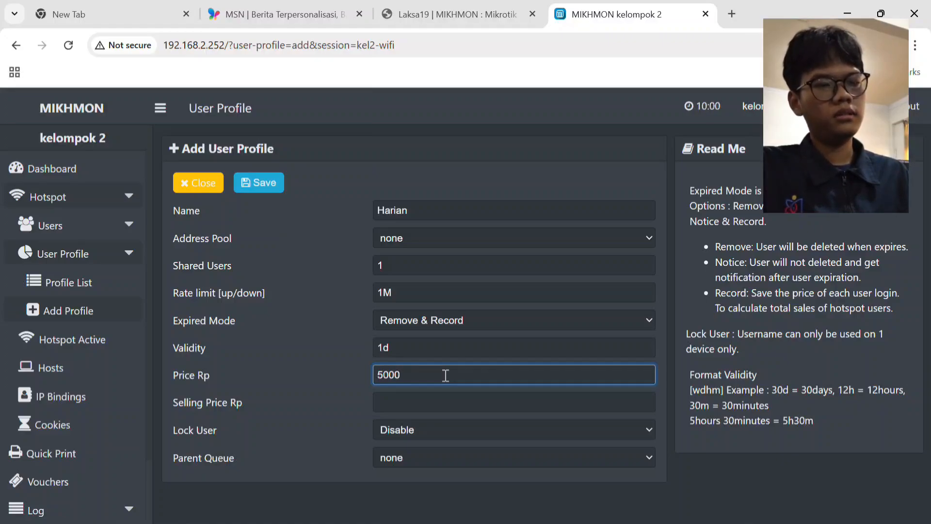
{"action": "left_click", "coordinate": [439, 404]}
{"action": "type", "text": "5000"}
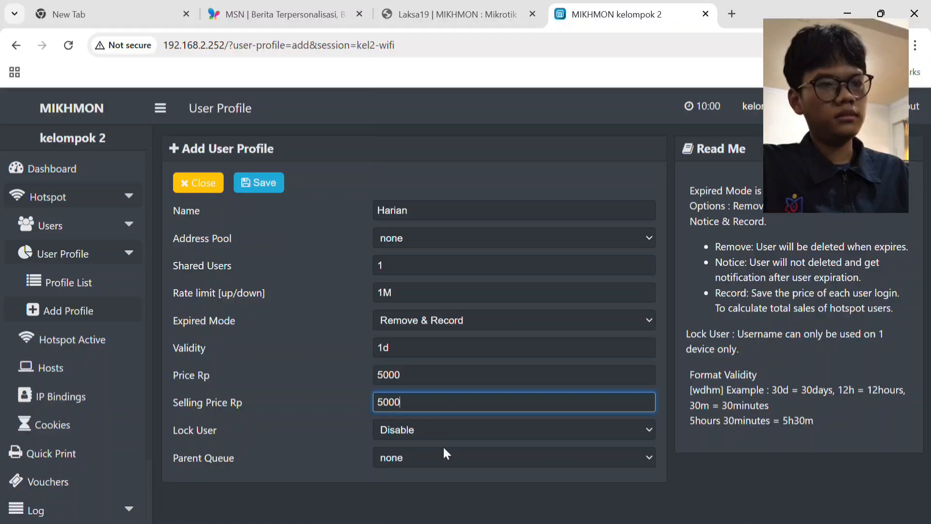
{"action": "left_click", "coordinate": [443, 449]}
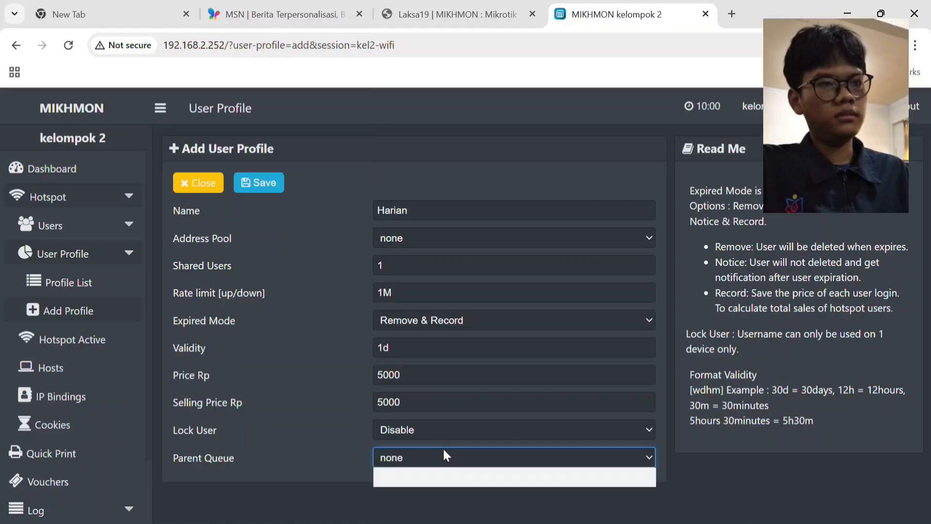
{"action": "left_click", "coordinate": [444, 449]}
{"action": "left_click", "coordinate": [444, 449]}
{"action": "left_click", "coordinate": [445, 449]}
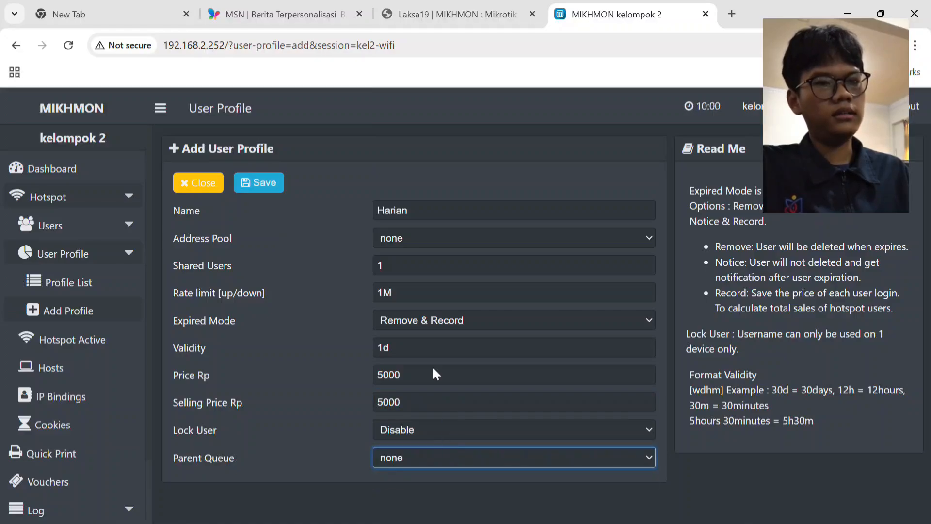
{"action": "left_click", "coordinate": [254, 187]}
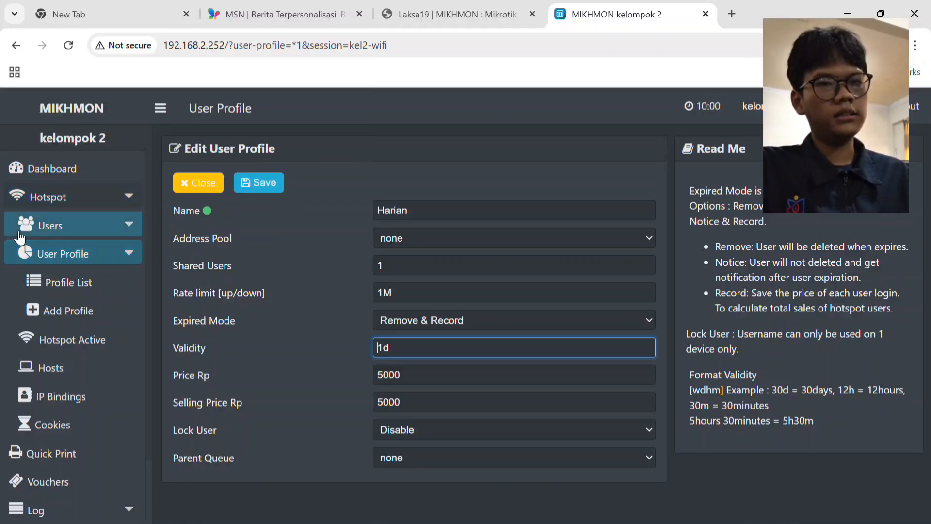
Go from the dashboard to the hotspot user generator and set the quantity to 50.
{"action": "left_click", "coordinate": [51, 172]}
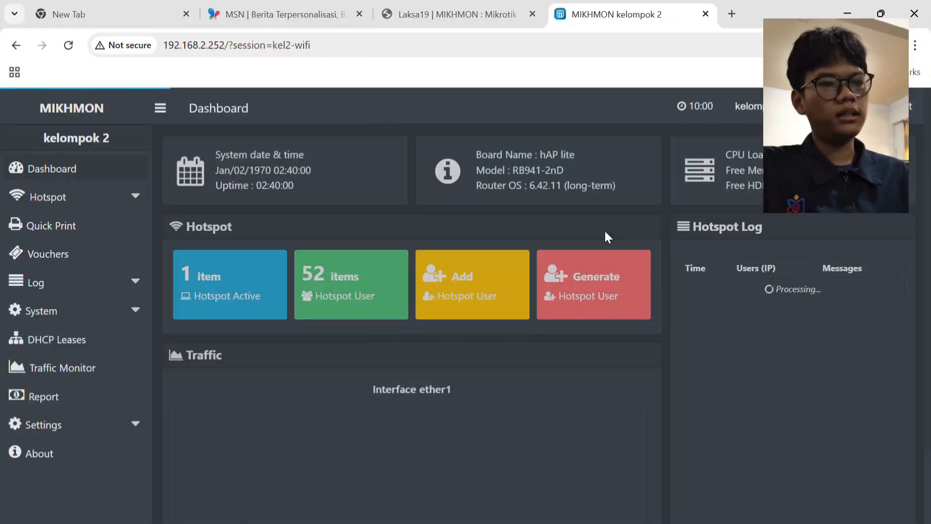
{"action": "left_click", "coordinate": [575, 274]}
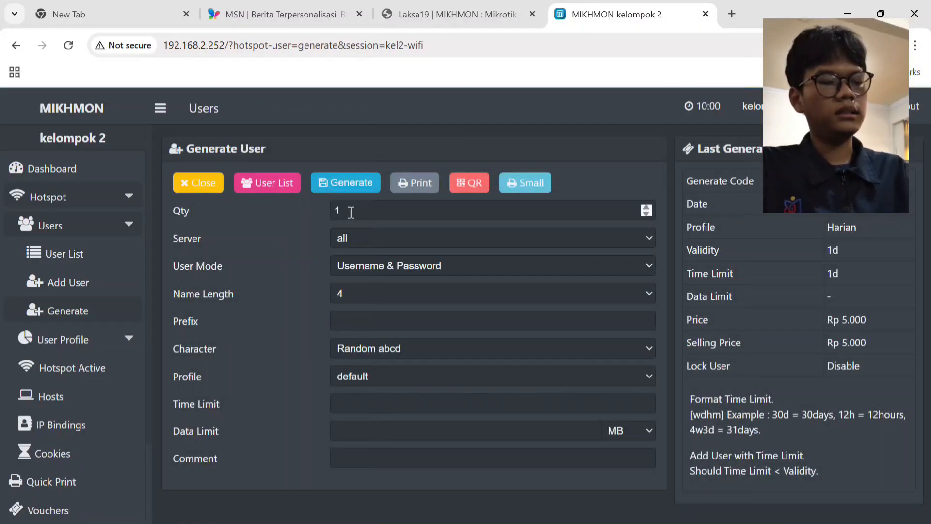
{"action": "left_click", "coordinate": [351, 211]}
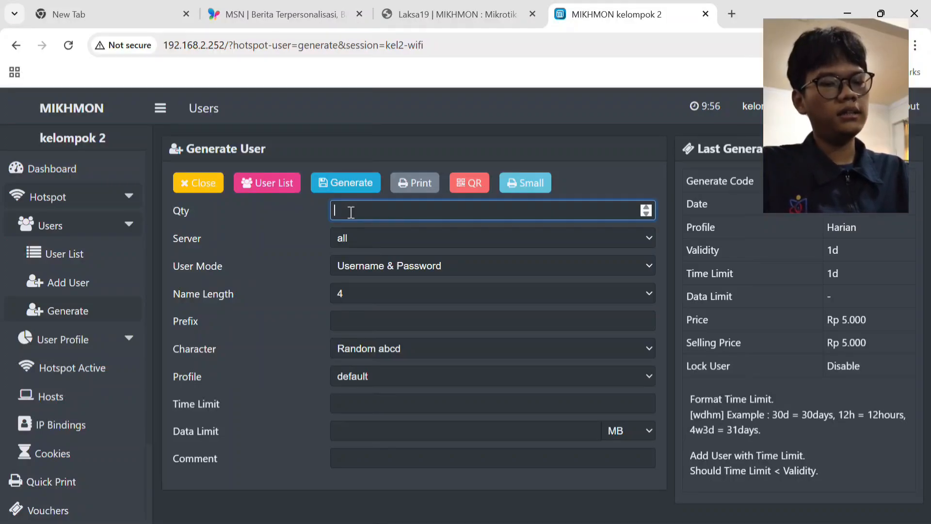
{"action": "type", "text": "50"}
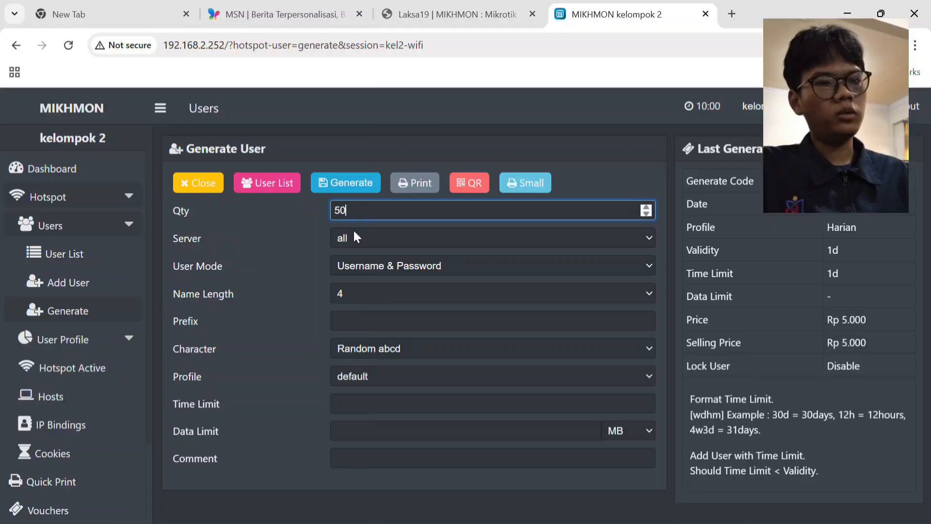
Set the user mode of the generated vouchers to Username = Password and the name length to 4.
{"action": "left_click", "coordinate": [377, 258]}
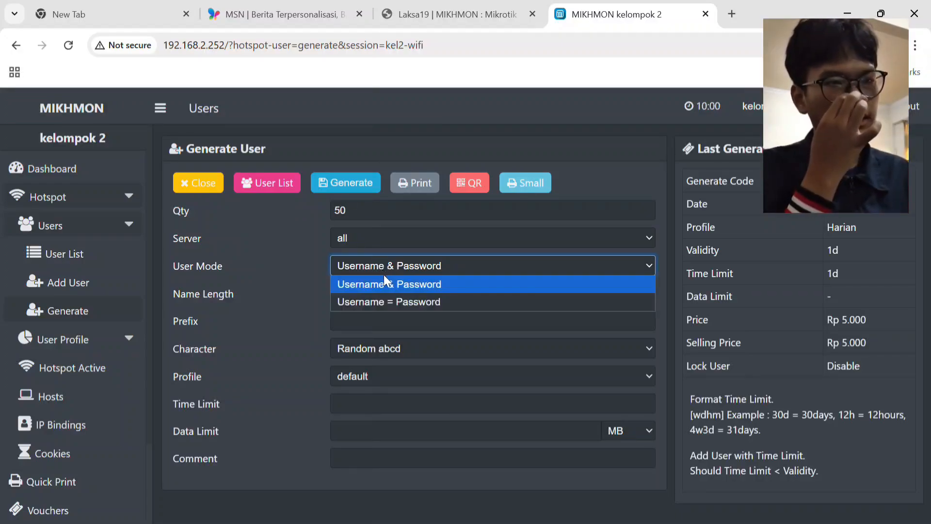
{"action": "left_click", "coordinate": [394, 301]}
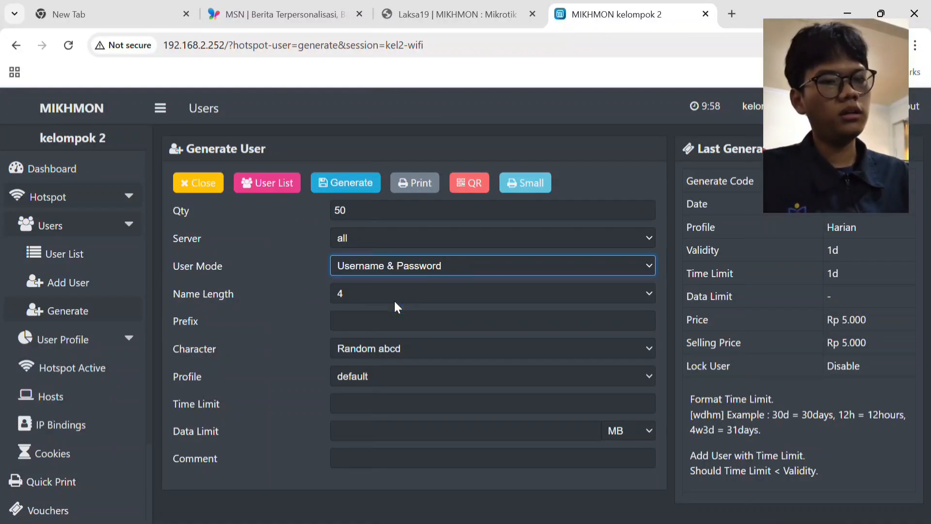
{"action": "left_click", "coordinate": [396, 289]}
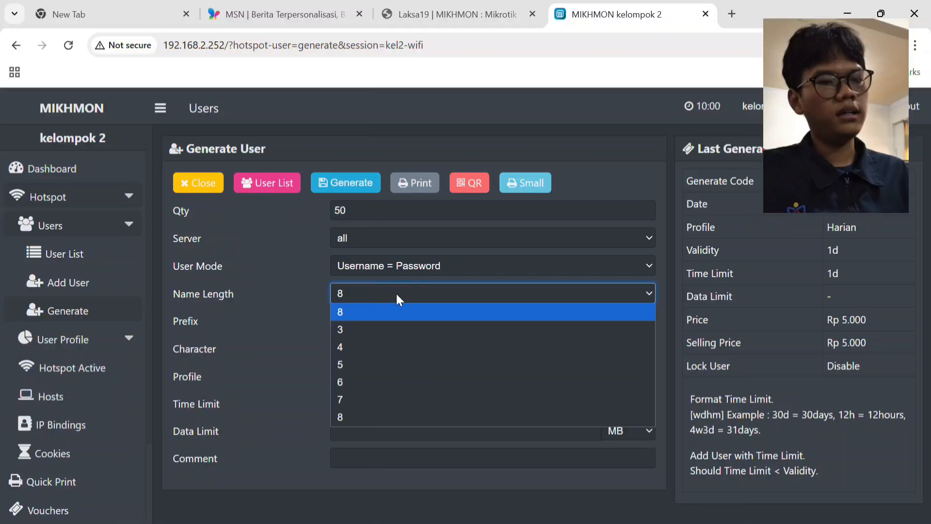
{"action": "left_click", "coordinate": [396, 347]}
Enter the prefix kel2 for the generated users and choose the Random 5aB2c34D character set.
{"action": "left_click", "coordinate": [398, 326]}
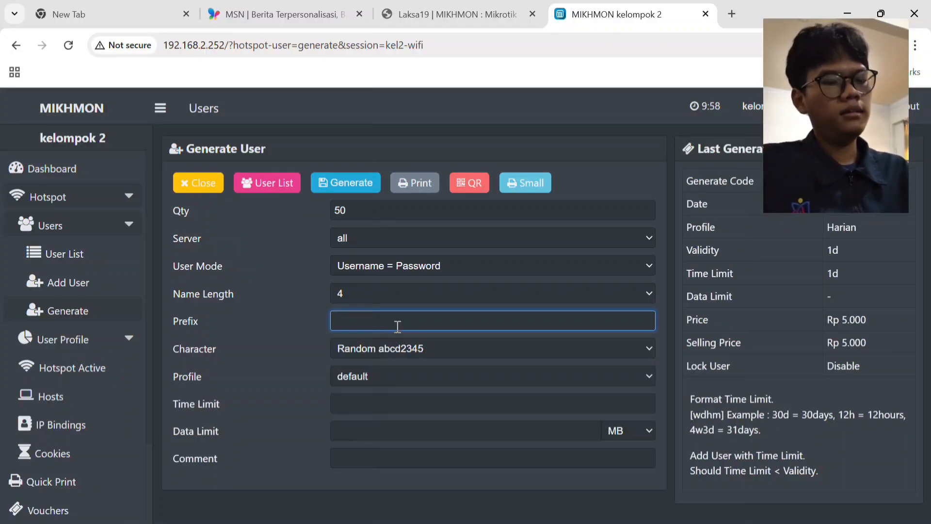
{"action": "type", "text": "k"}
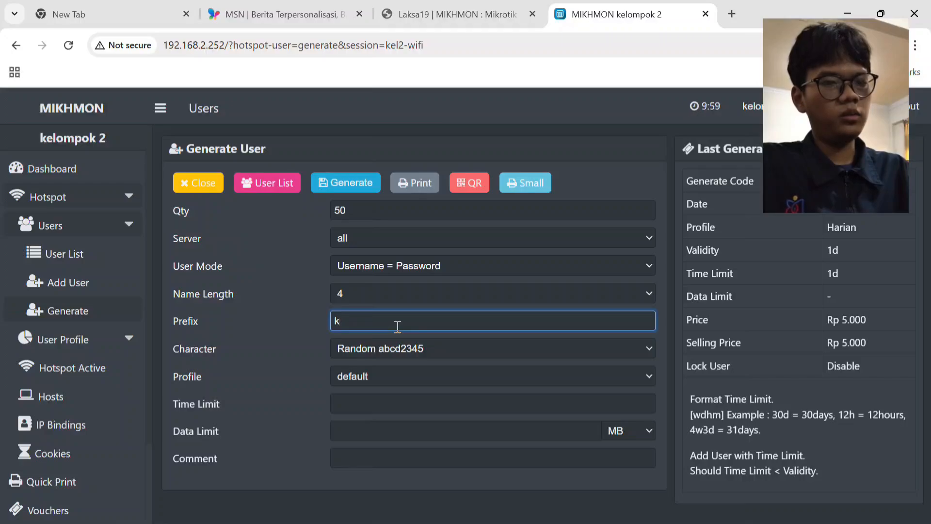
{"action": "type", "text": "el2"}
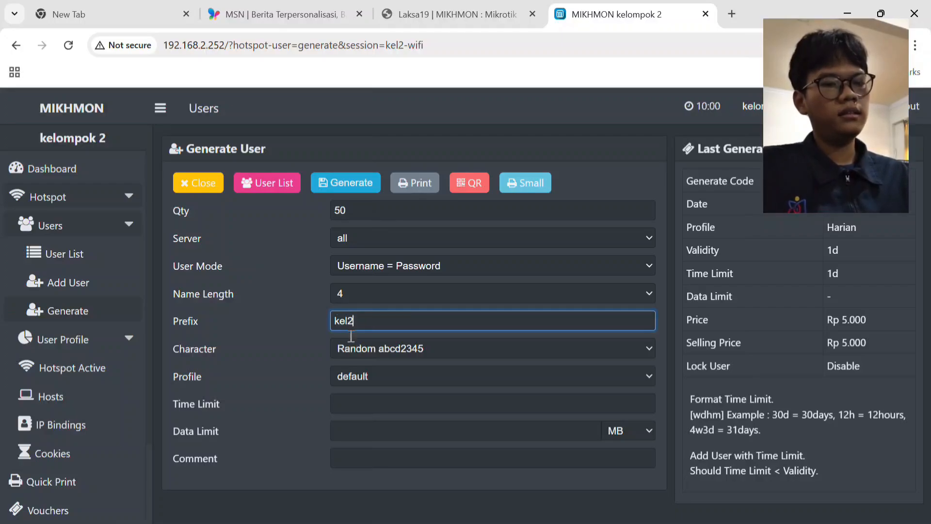
{"action": "left_click", "coordinate": [386, 351]}
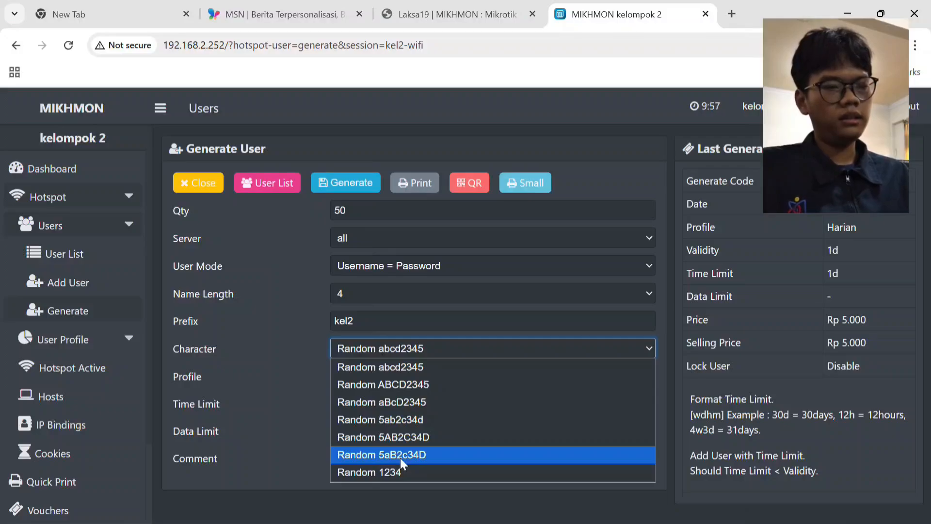
{"action": "left_click", "coordinate": [400, 458]}
Assign the Harian profile to the generated users and set their time limit to 1d.
{"action": "left_click", "coordinate": [386, 375]}
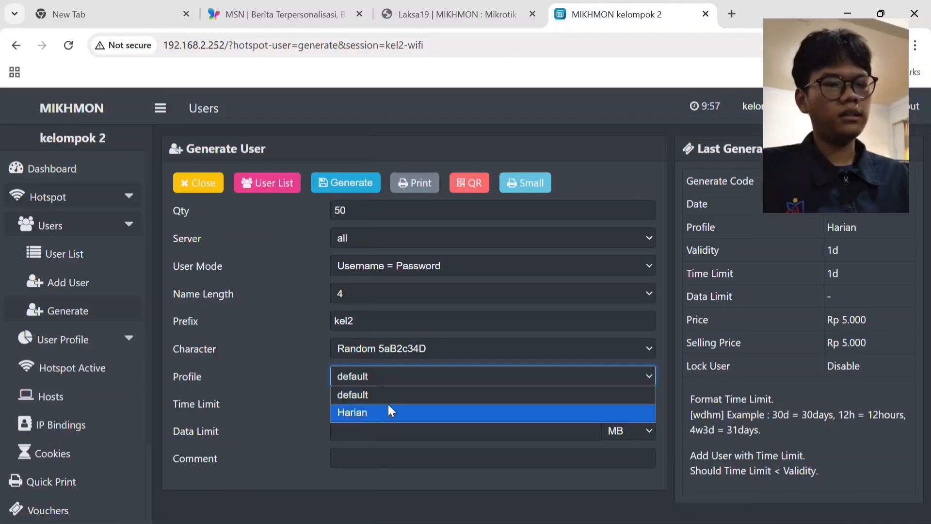
{"action": "left_click", "coordinate": [389, 412]}
{"action": "left_click", "coordinate": [389, 406]}
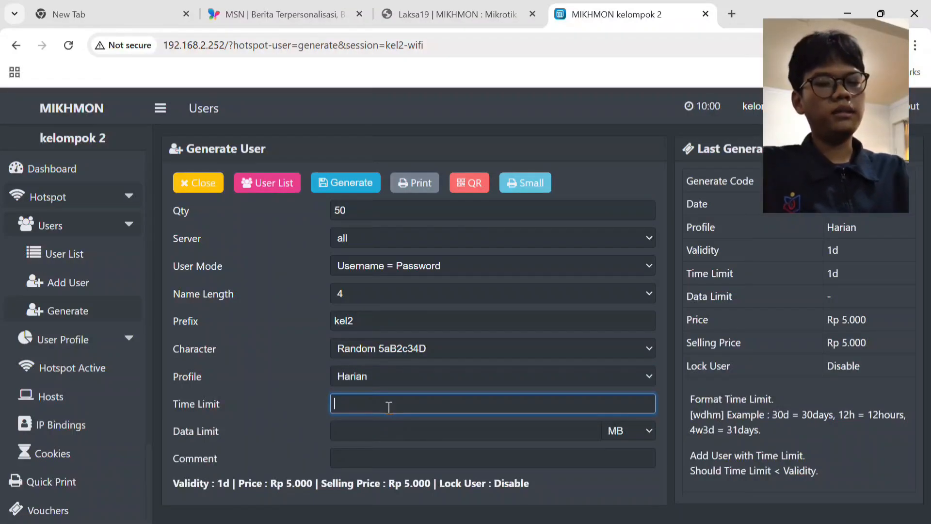
{"action": "type", "text": "1d"}
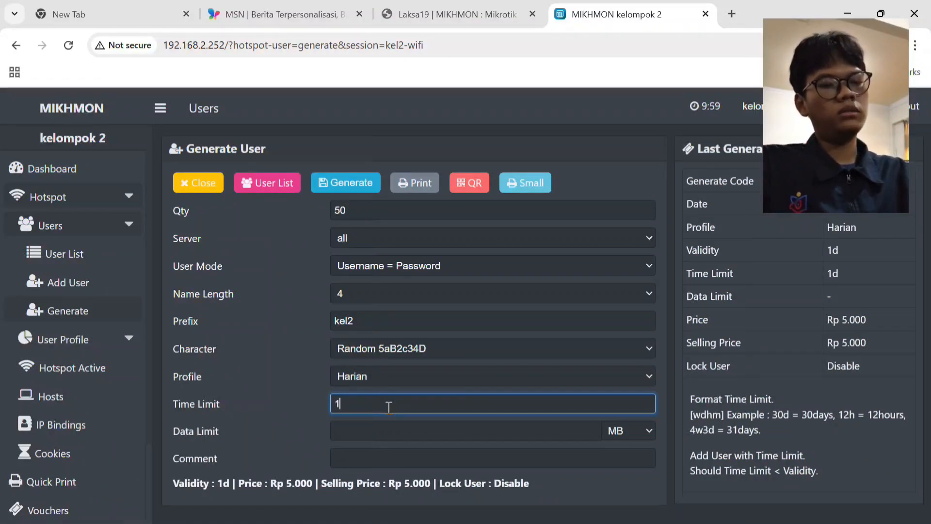
Leave the data limit empty, add the comment kelompok2 and generate the hotspot users.
{"action": "left_click", "coordinate": [387, 436]}
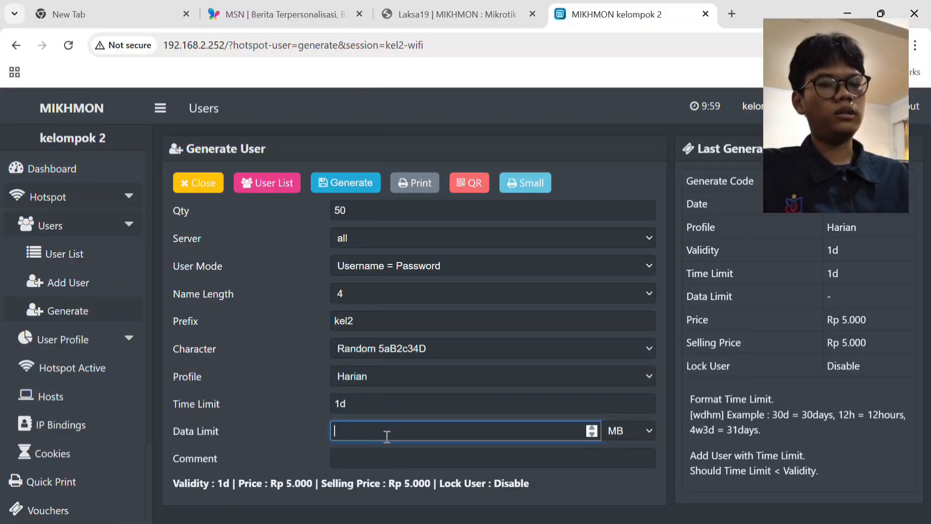
{"action": "left_click", "coordinate": [389, 453]}
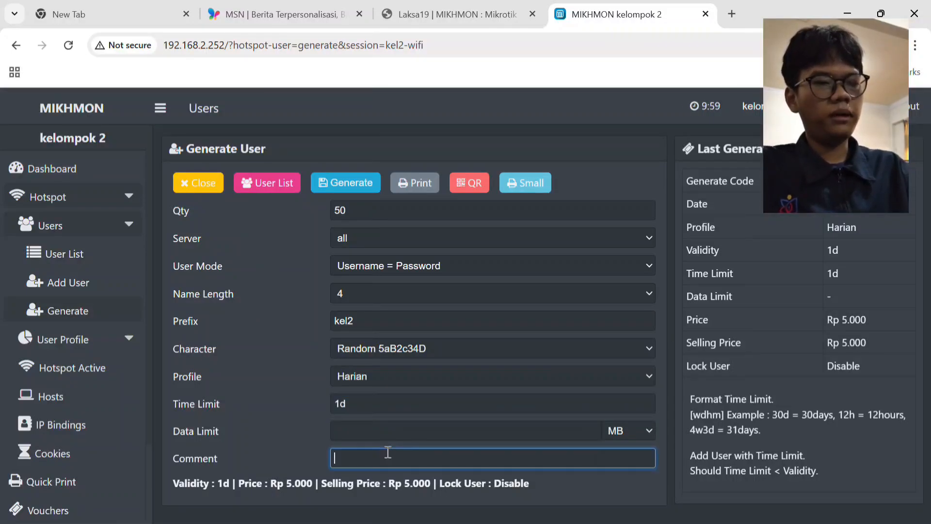
{"action": "type", "text": "kelo"}
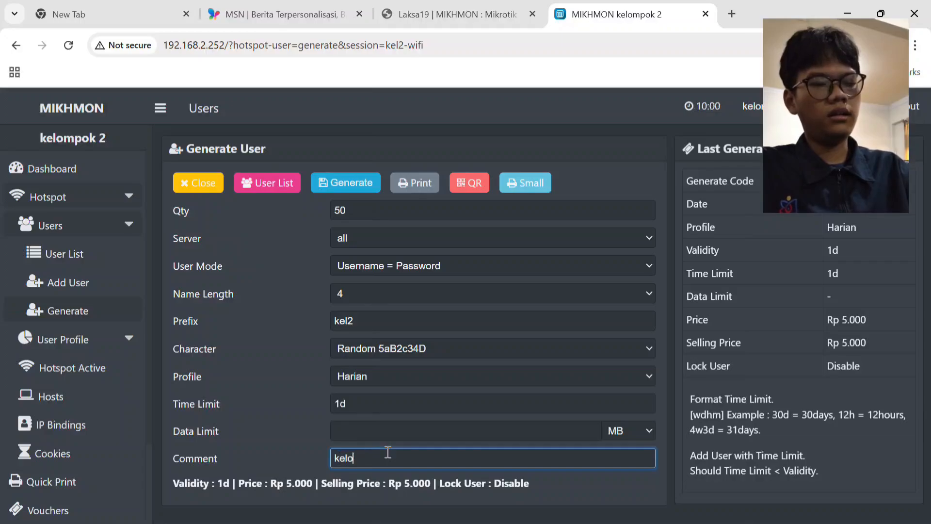
{"action": "type", "text": "mpok2"}
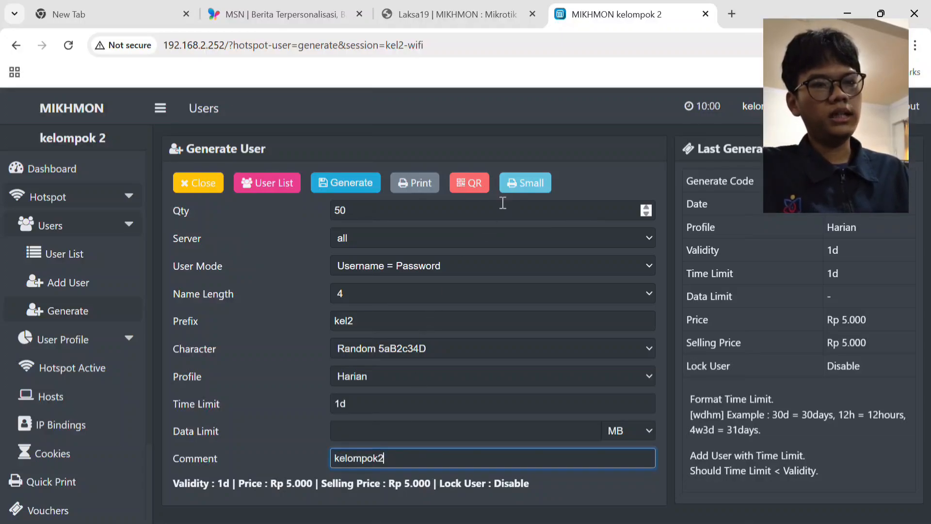
{"action": "left_click", "coordinate": [347, 184]}
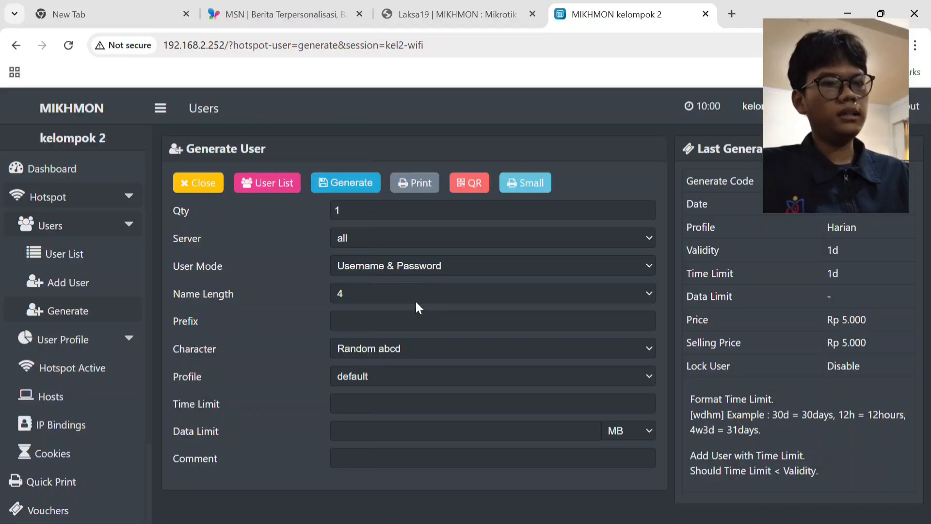
Open the printable sheet of the generated vouchers, cancel the print dialog and look through all the voucher codes.
{"action": "left_click", "coordinate": [417, 186]}
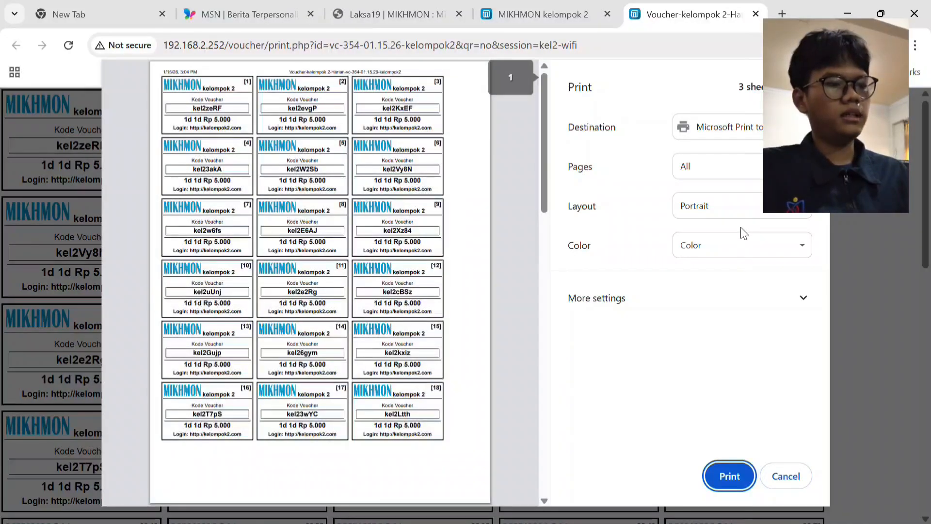
{"action": "left_click", "coordinate": [785, 483]}
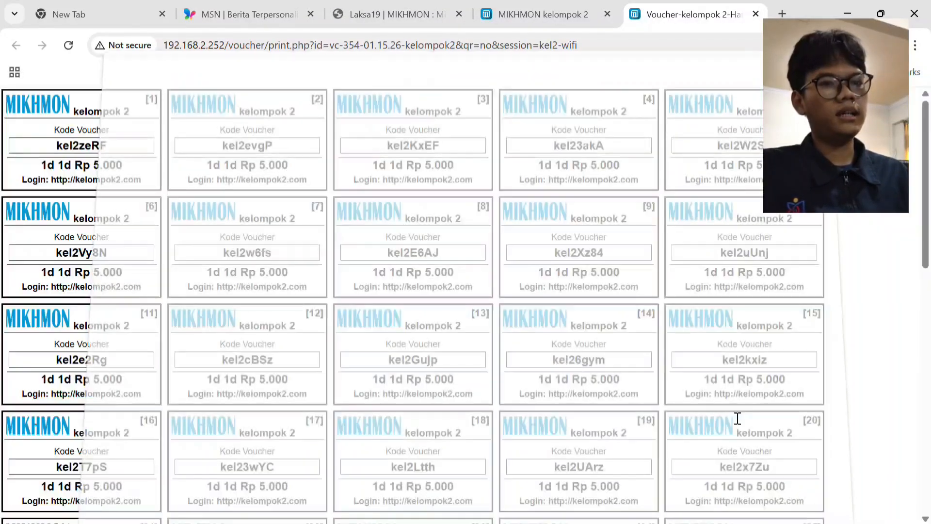
{"action": "scroll", "coordinate": [118, 132], "scroll_direction": "down", "scroll_amount": 3}
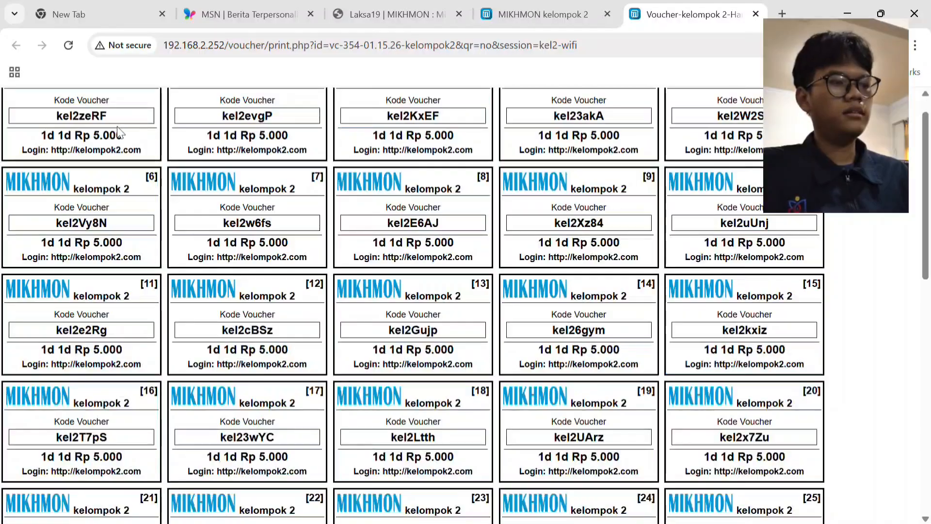
{"action": "scroll", "coordinate": [119, 132], "scroll_direction": "down", "scroll_amount": 10}
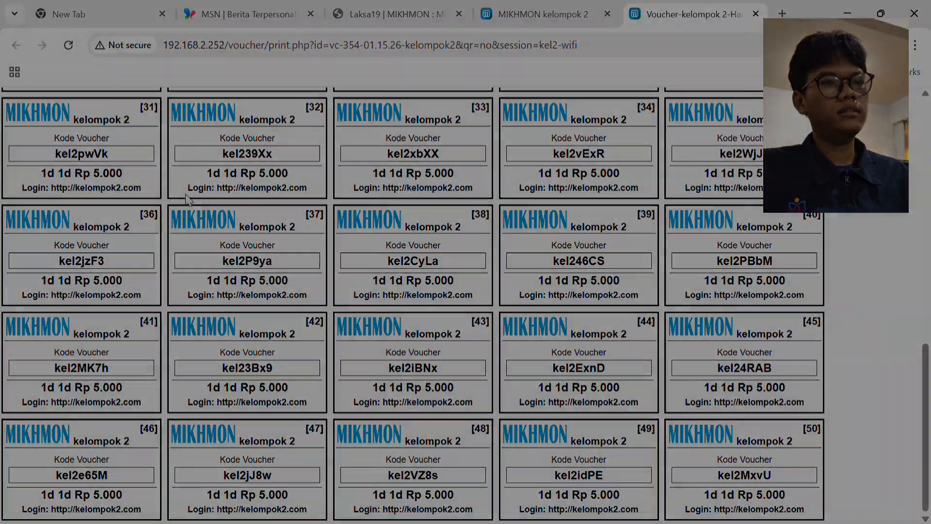
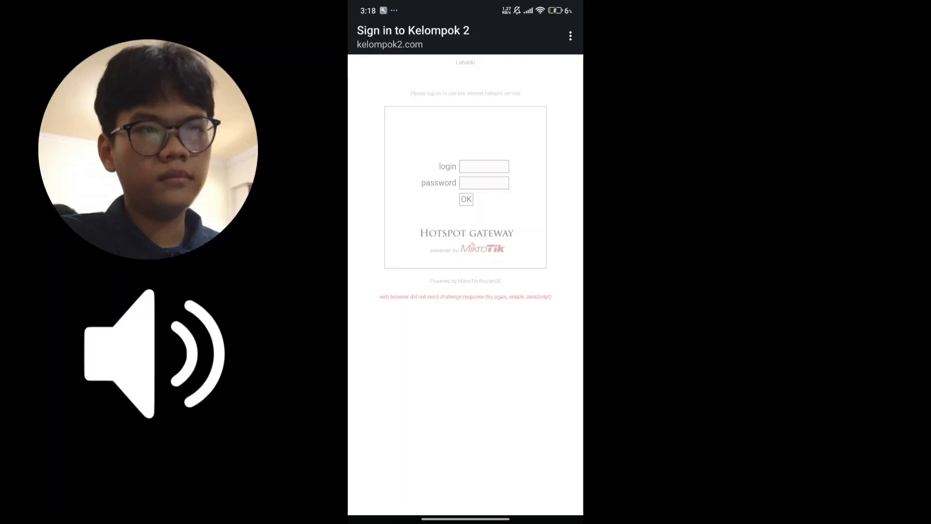
Enter a generated voucher code as the login on the Kelompok 2 hotspot sign-in page and copy it.
{"action": "left_click", "coordinate": [484, 166]}
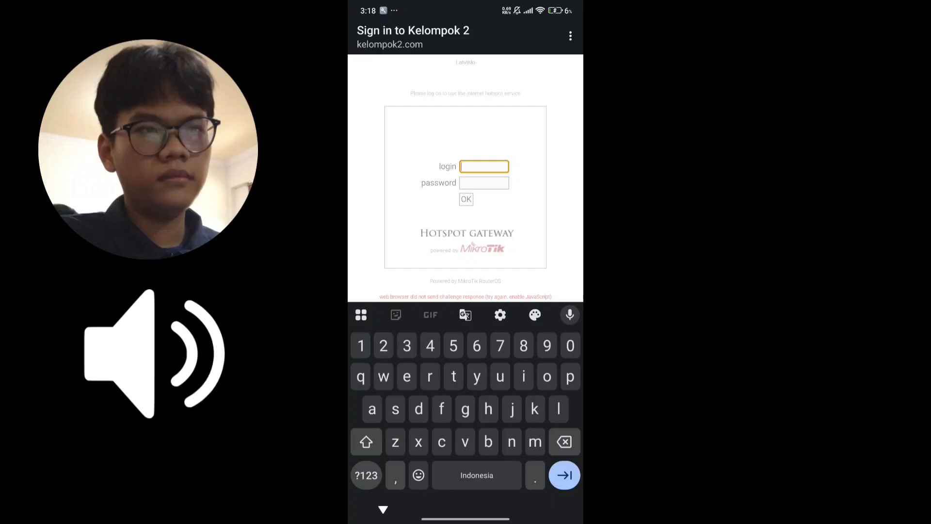
{"action": "type", "text": "k"}
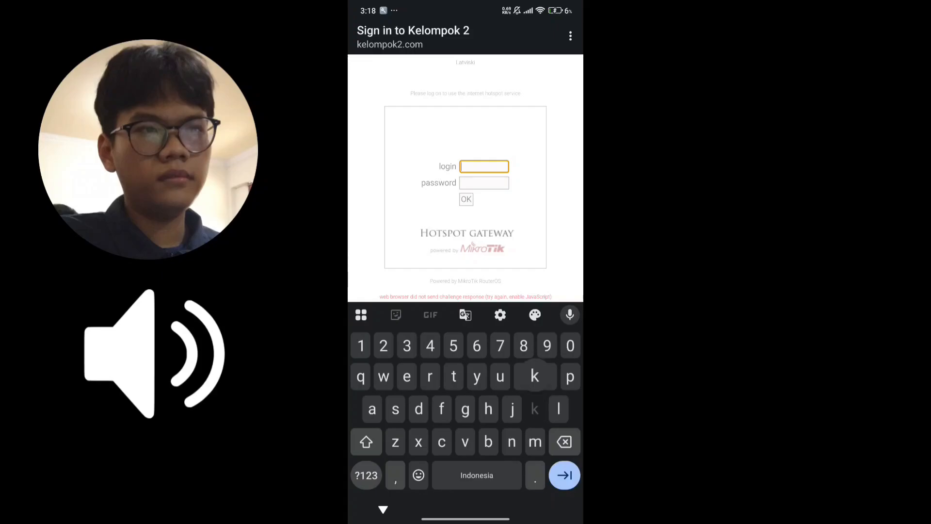
{"action": "type", "text": "el2"}
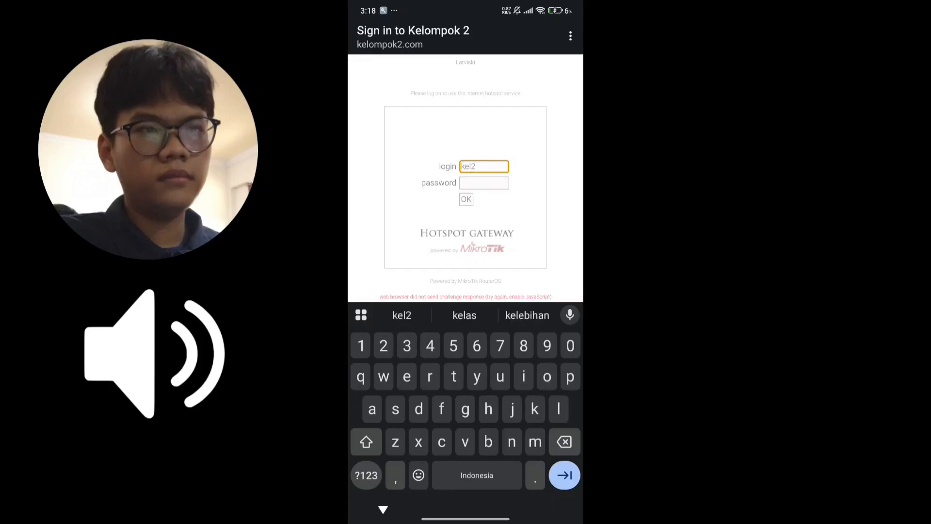
{"action": "type", "text": "ern"}
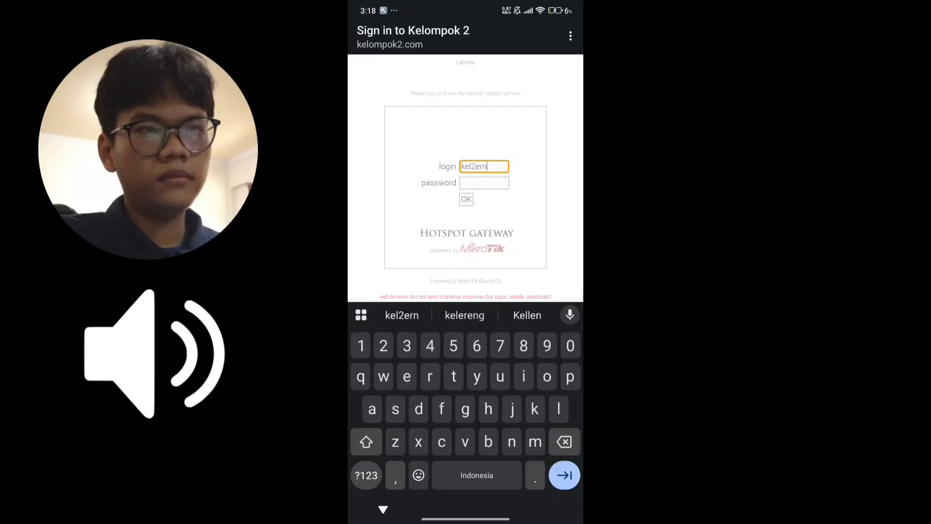
{"action": "type", "text": "2"}
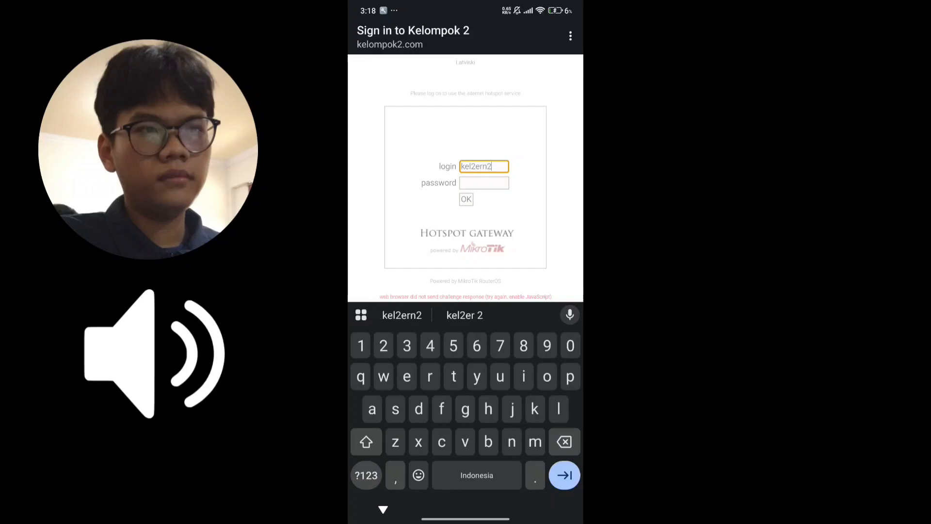
{"action": "double_click", "coordinate": [477, 166]}
{"action": "left_click", "coordinate": [475, 130]}
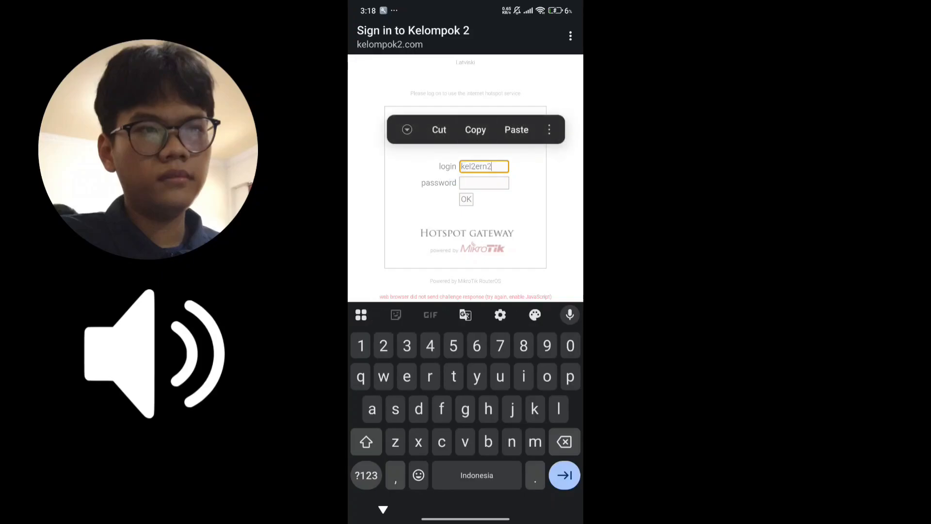
Paste the copied voucher code as the hotspot password and submit the sign-in.
{"action": "left_click", "coordinate": [484, 183]}
{"action": "left_click", "coordinate": [484, 183]}
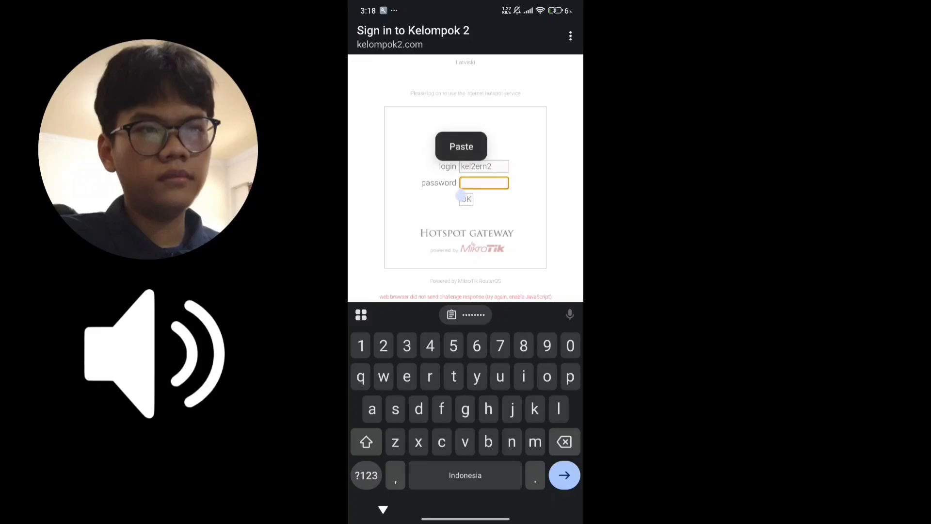
{"action": "left_click", "coordinate": [461, 147]}
{"action": "left_click", "coordinate": [467, 199]}
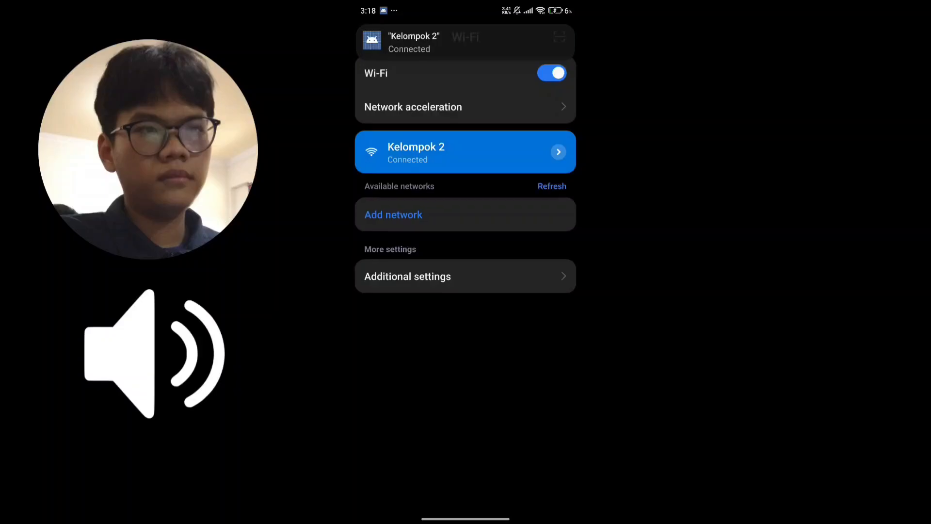
Leave the Wi-Fi settings, switch to Chrome and run the suggested Google search beginning with "jadwal" to test internet access.
{"action": "left_click_drag", "start_coordinate": [466, 519], "coordinate": [473, 359]}
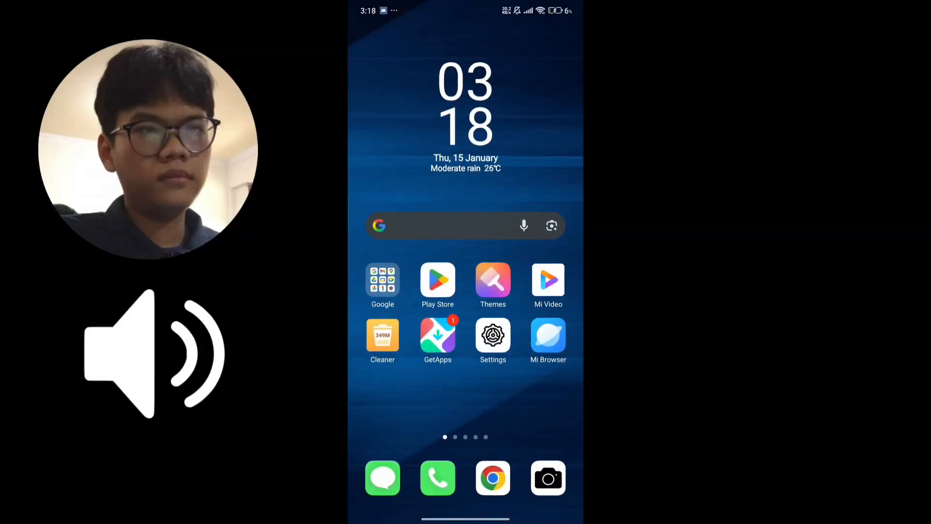
{"action": "left_click", "coordinate": [491, 474]}
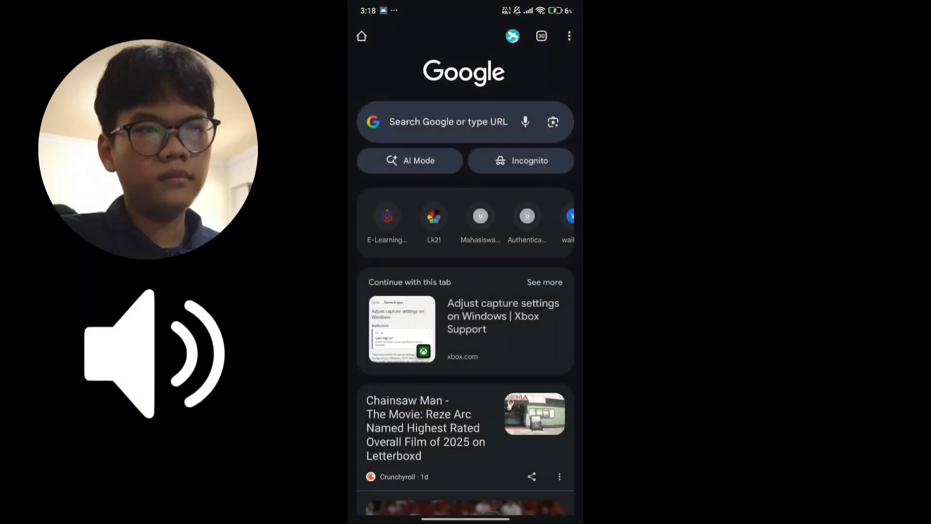
{"action": "left_click", "coordinate": [449, 121]}
{"action": "left_click", "coordinate": [410, 108]}
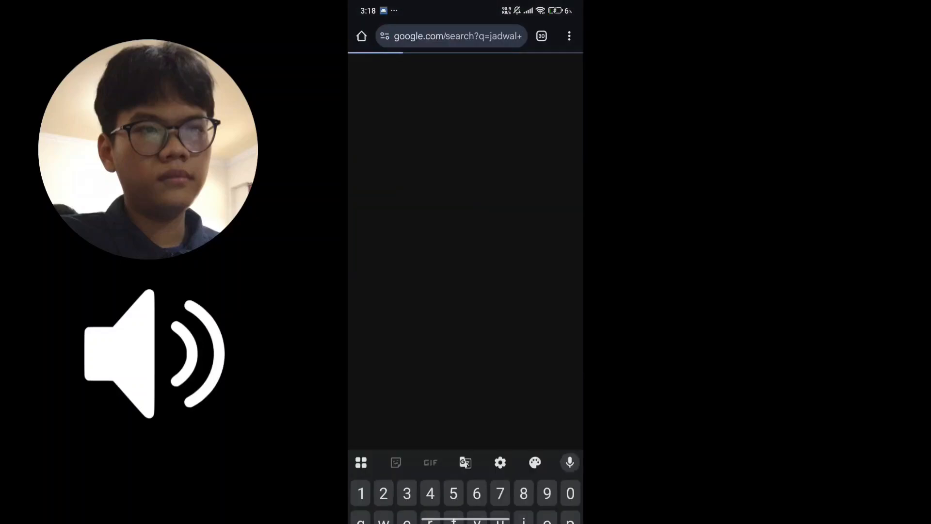